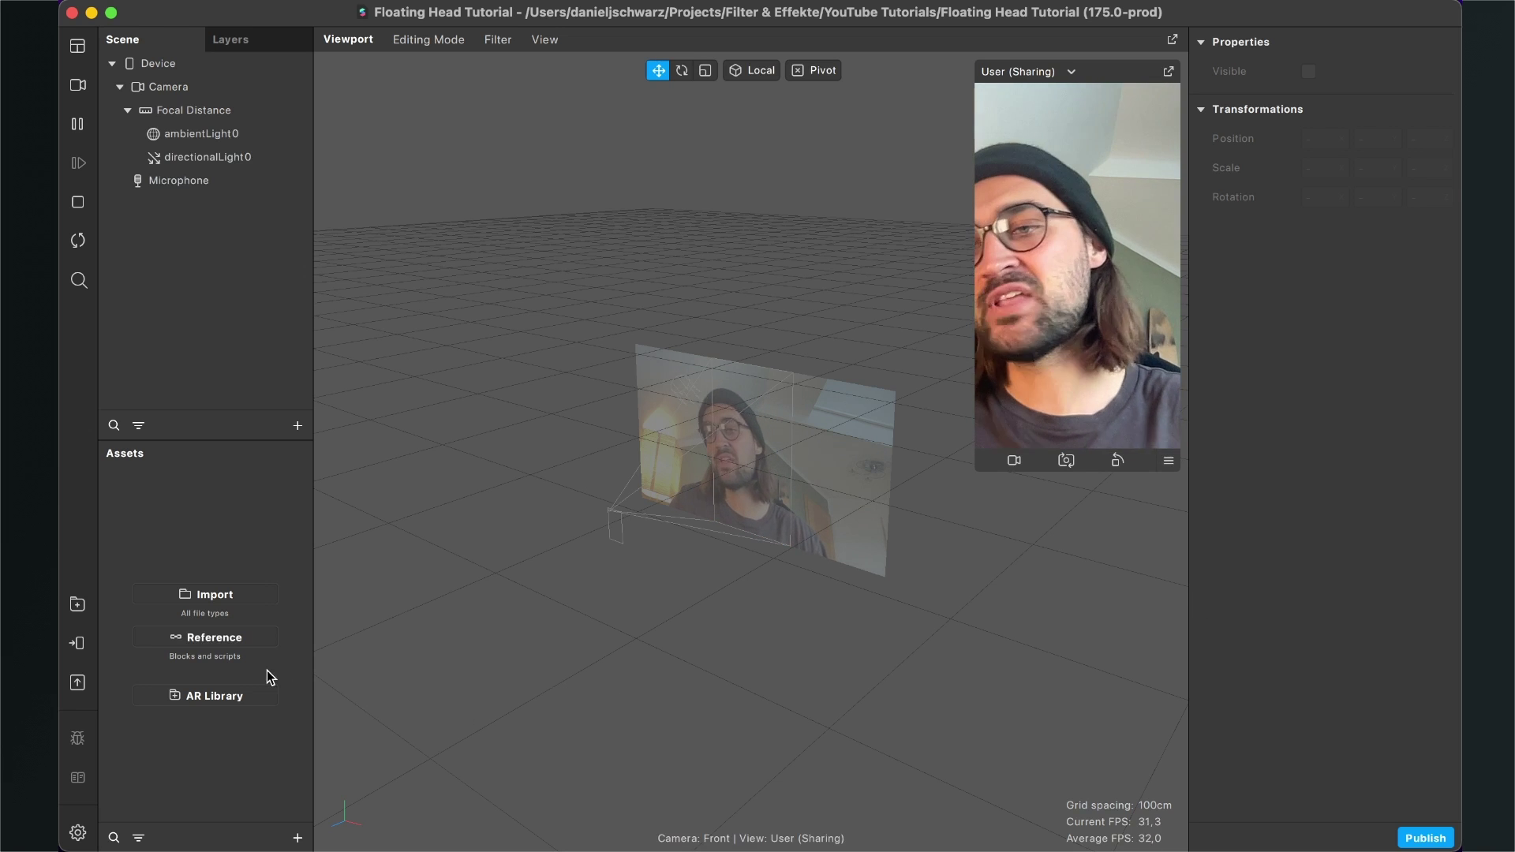
Step: Search the AR Library for "occluder" and import the free Head Occluder block
left_click(77, 605)
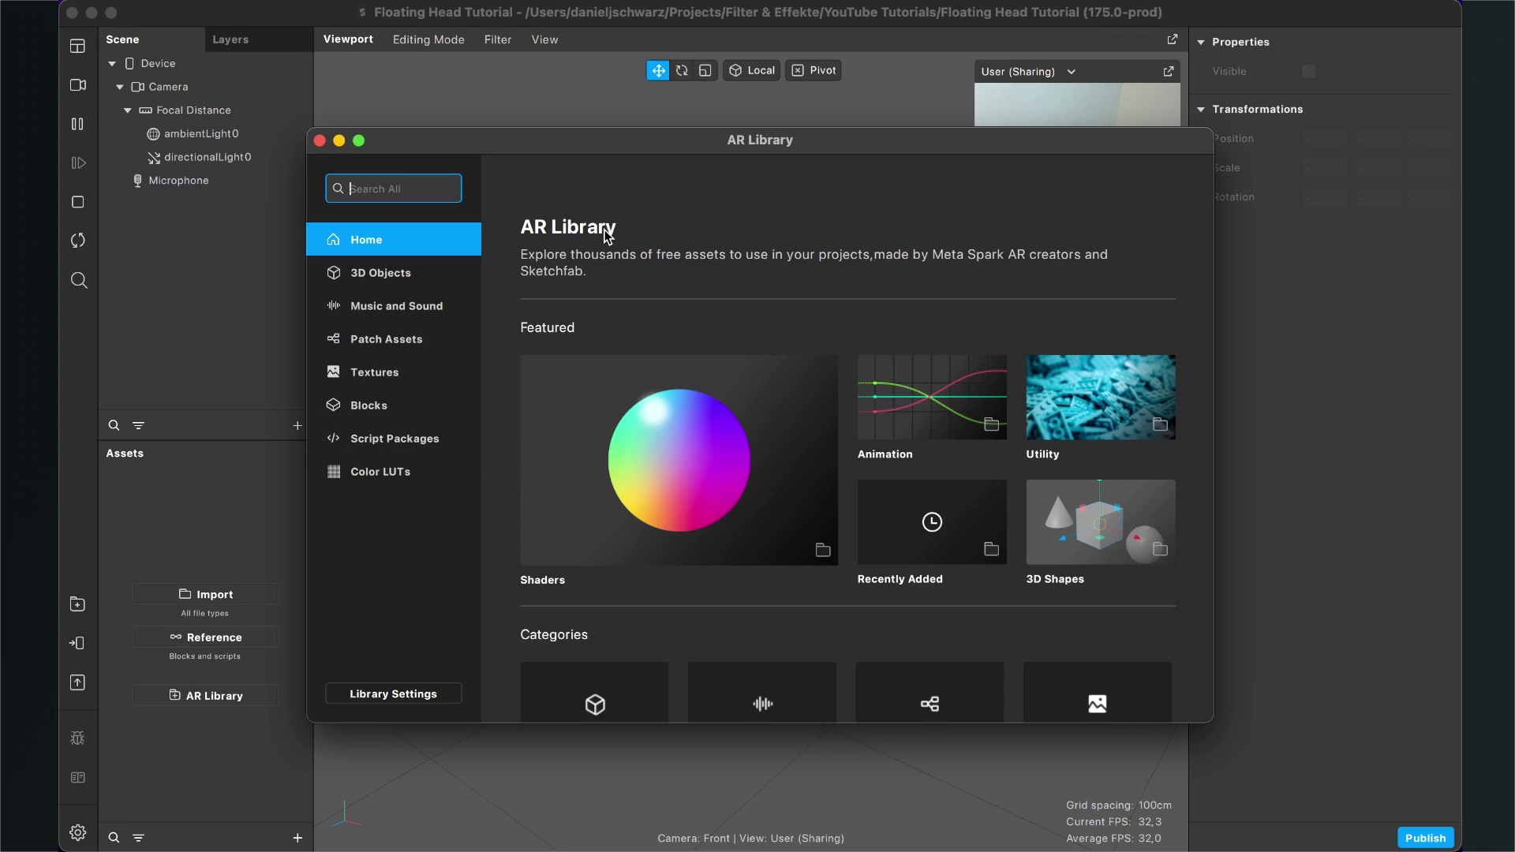
type("occluder")
key("Return")
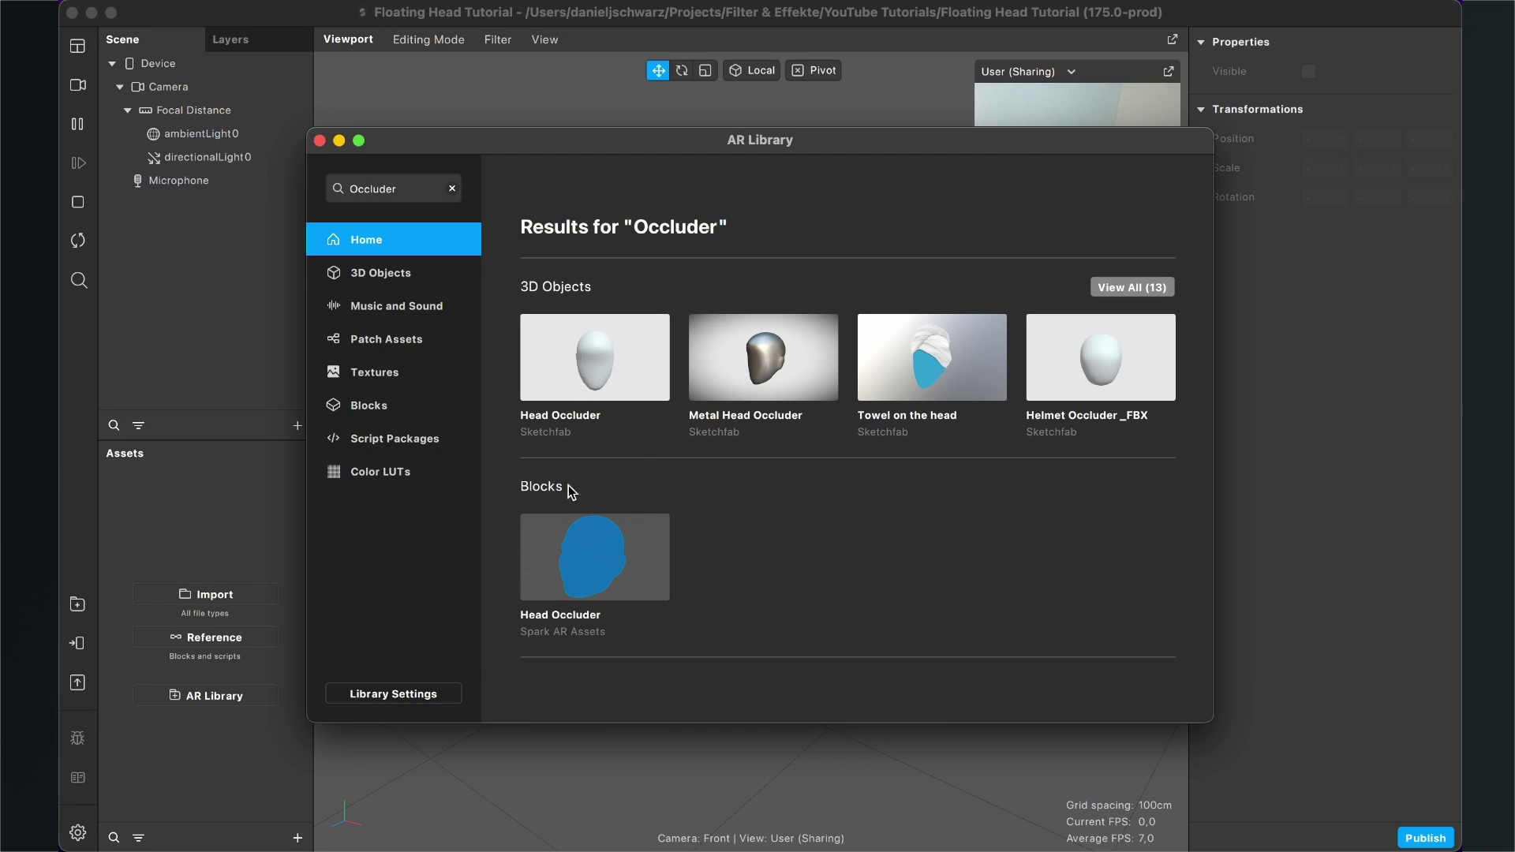
left_click(565, 570)
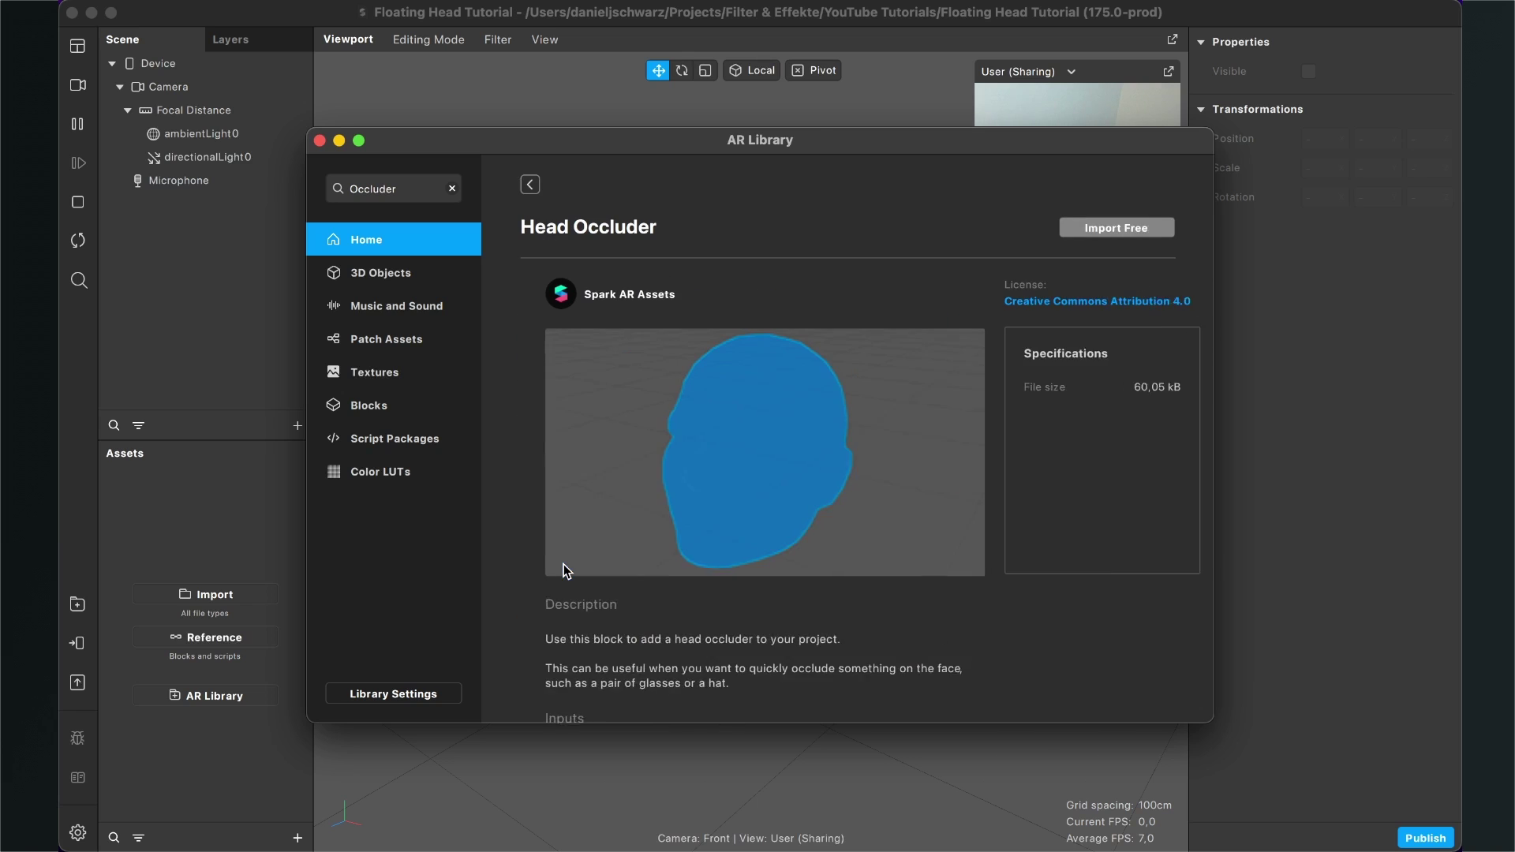
left_click(1107, 226)
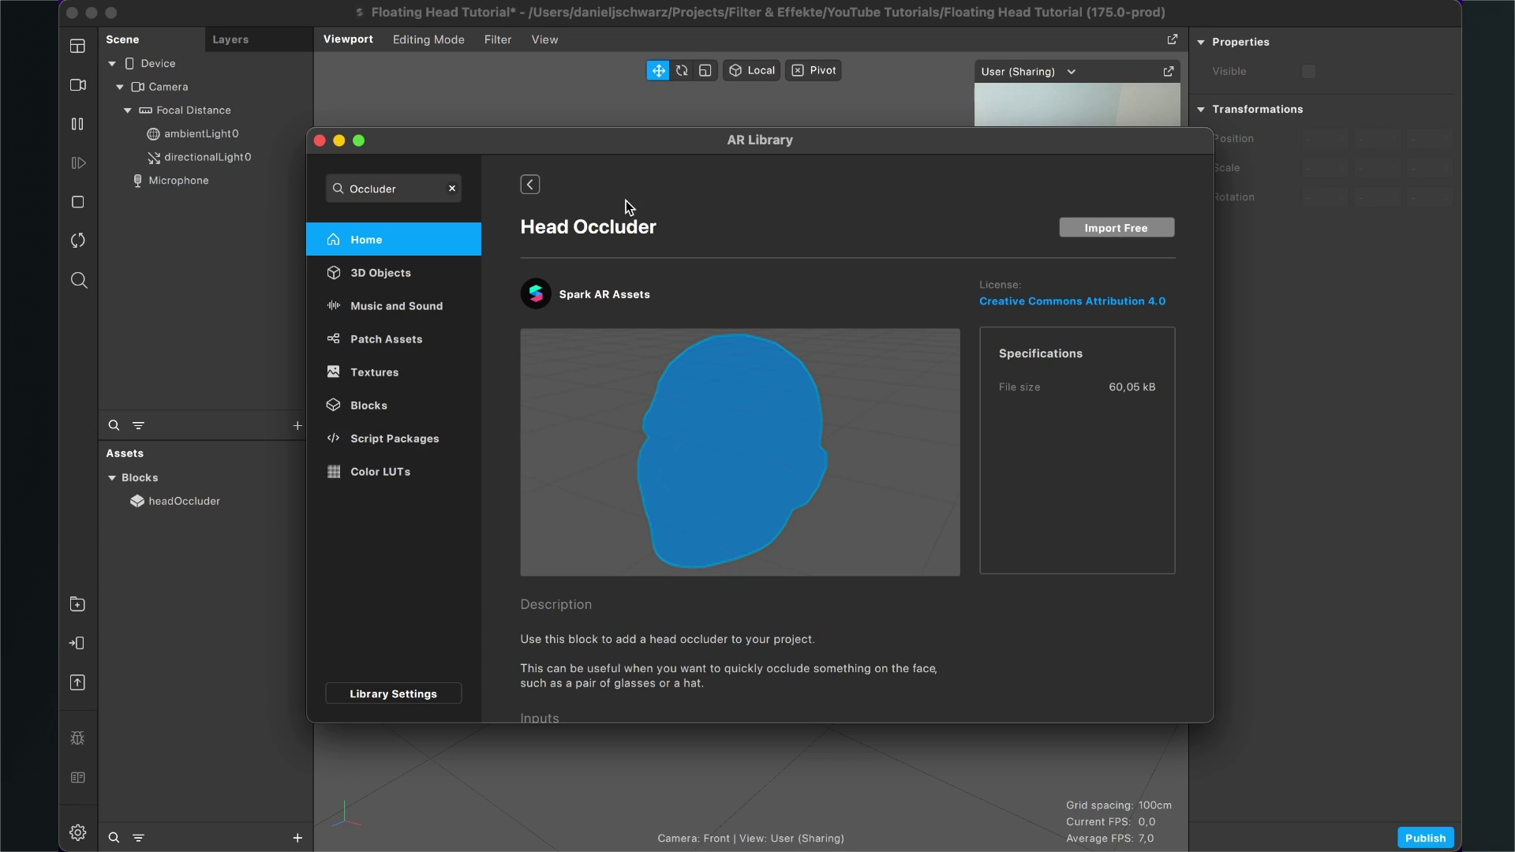
Step: Search the AR Library for "Texture Projection", import the Texture Projection patch asset, and close the library
left_click(454, 189)
type("Texture Projection")
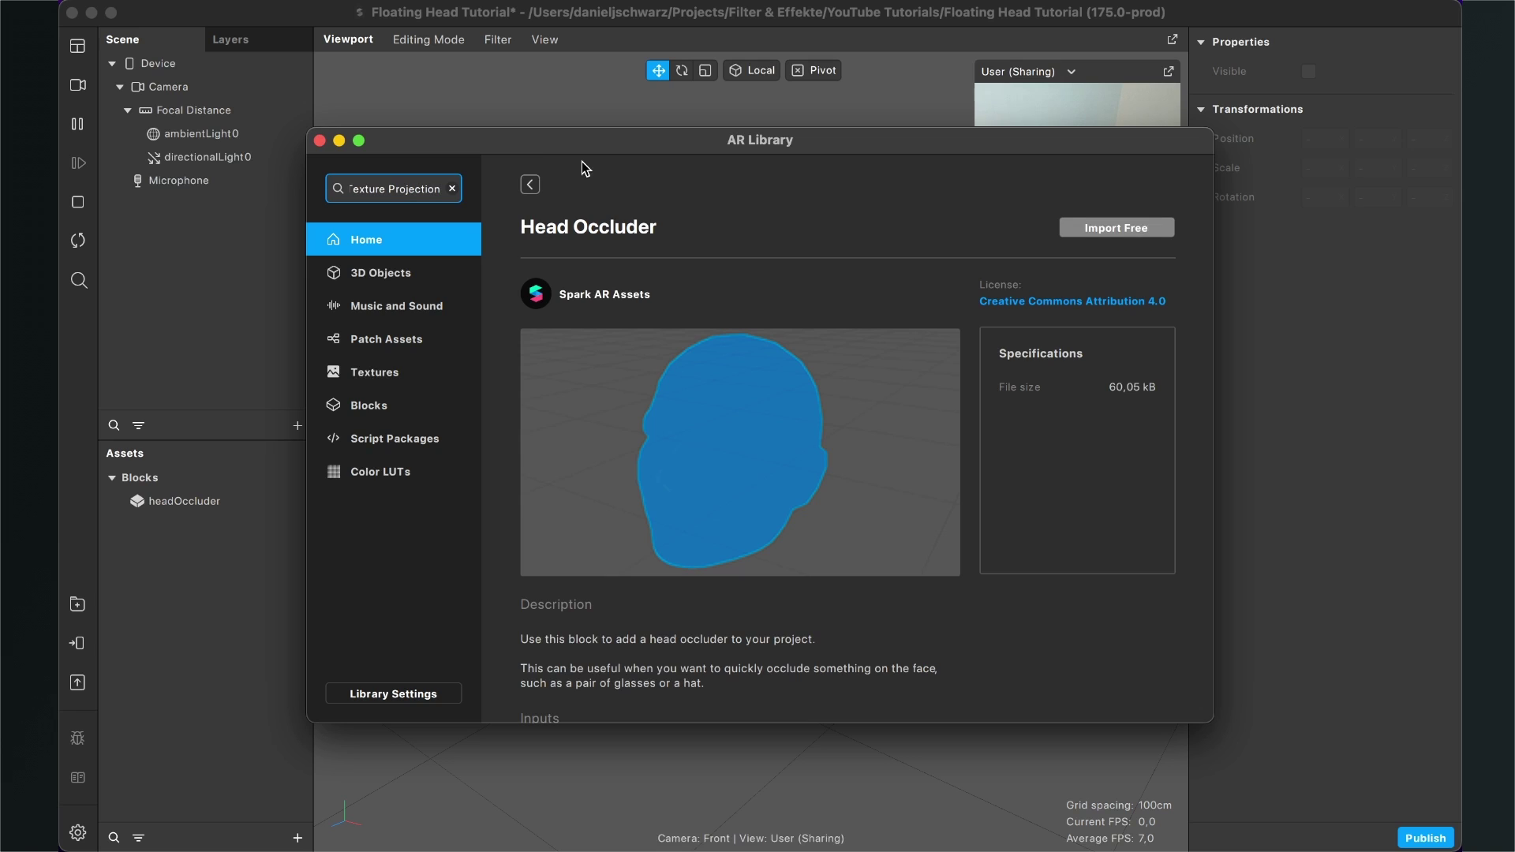
key("Return")
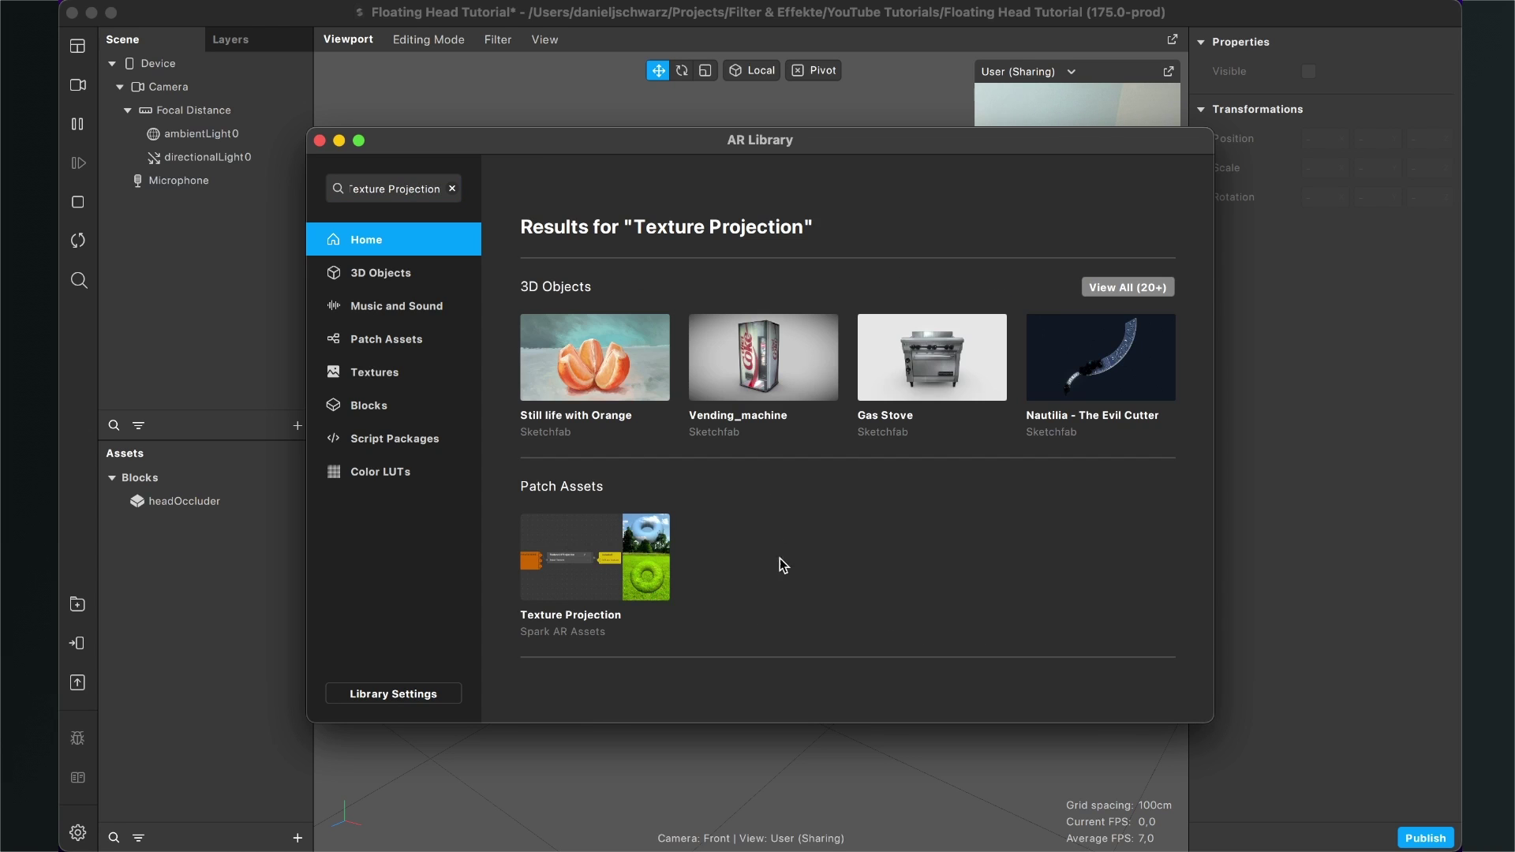
left_click(582, 563)
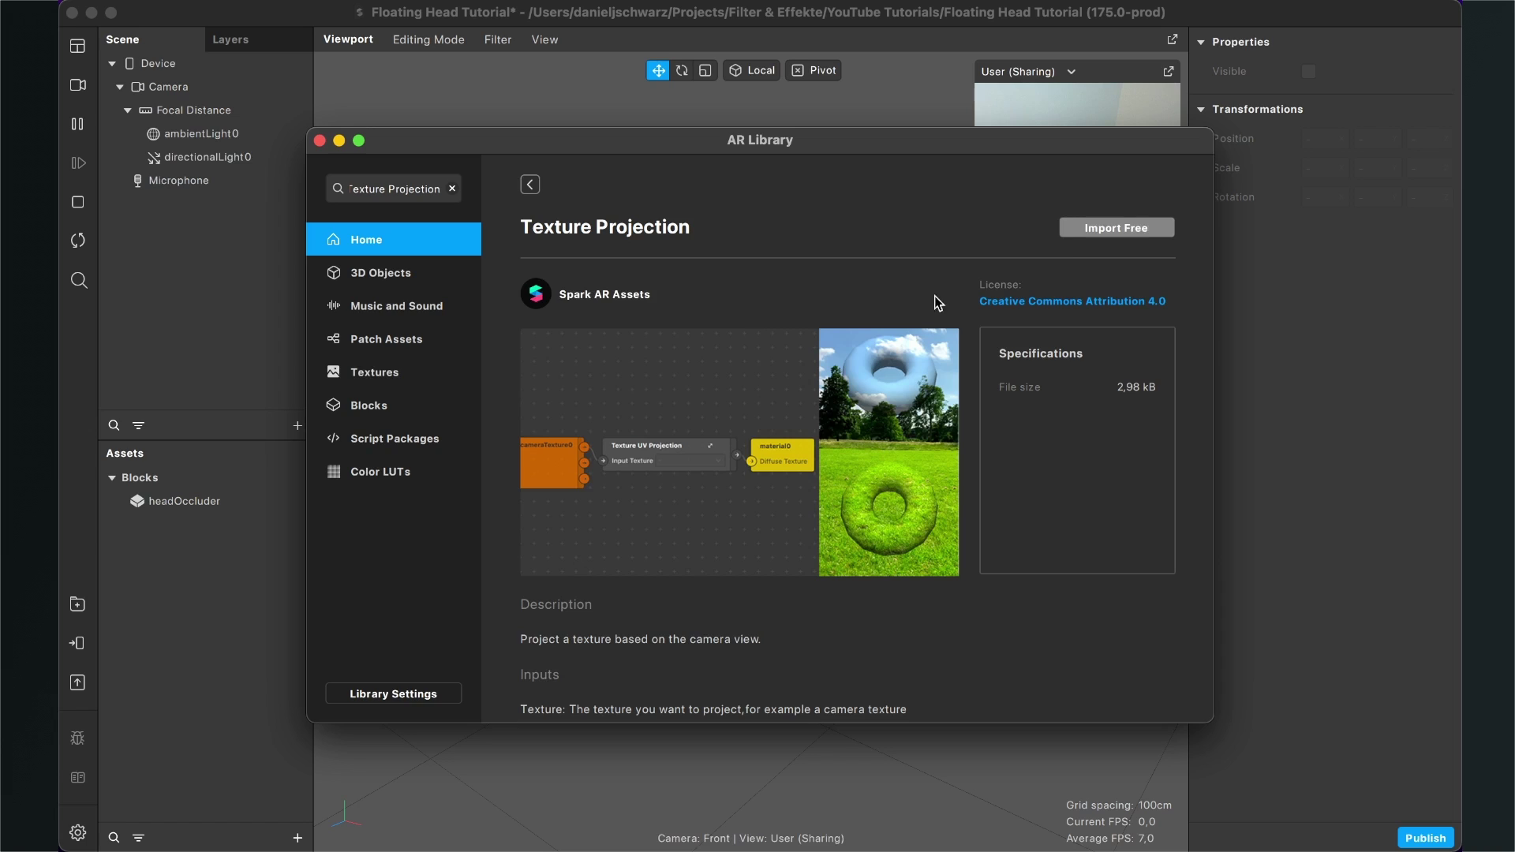
left_click(1113, 226)
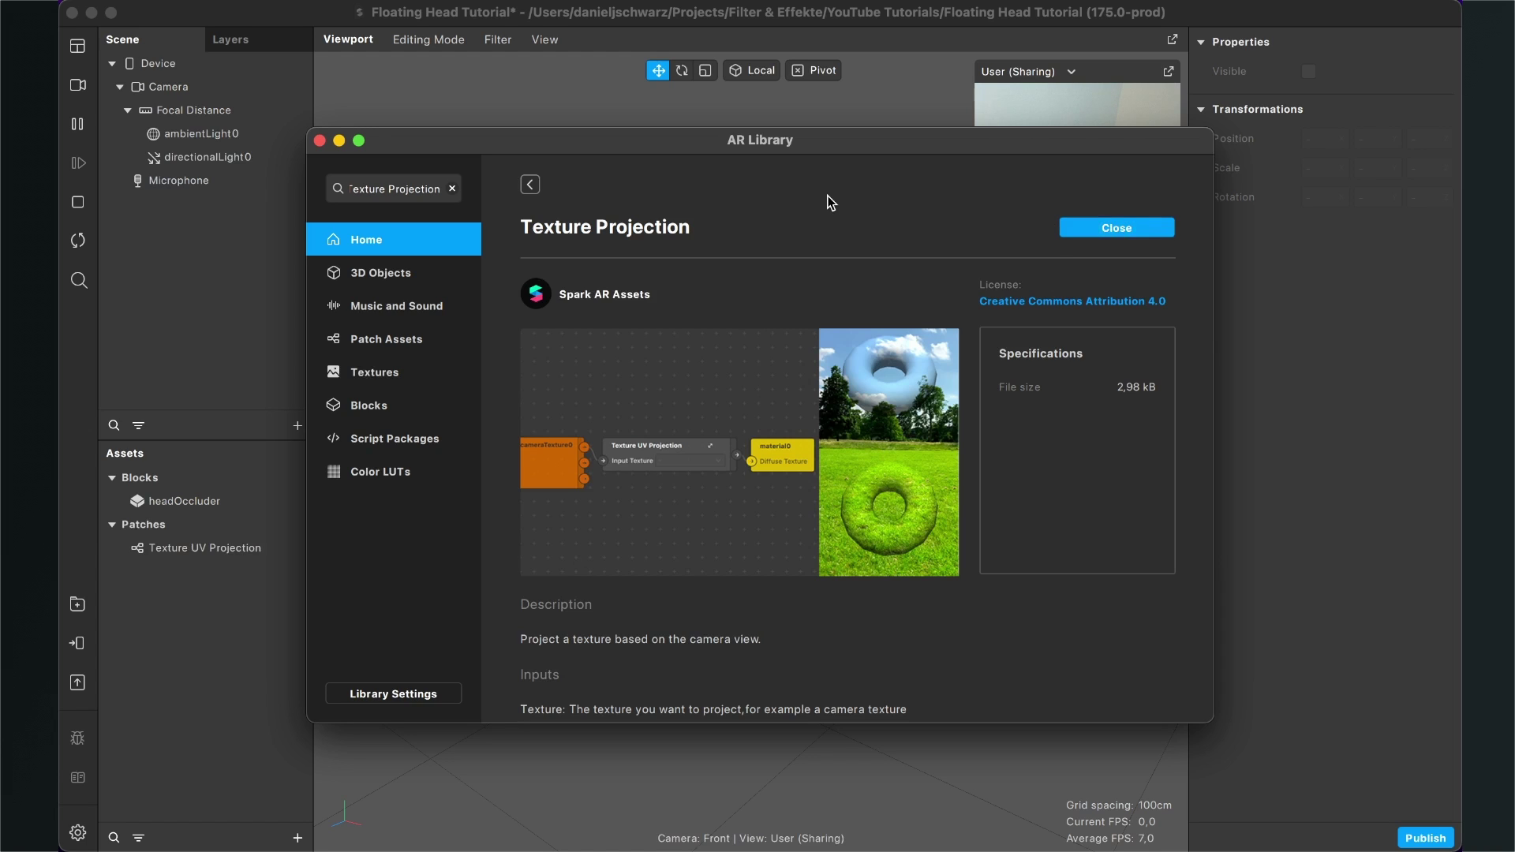
left_click(319, 141)
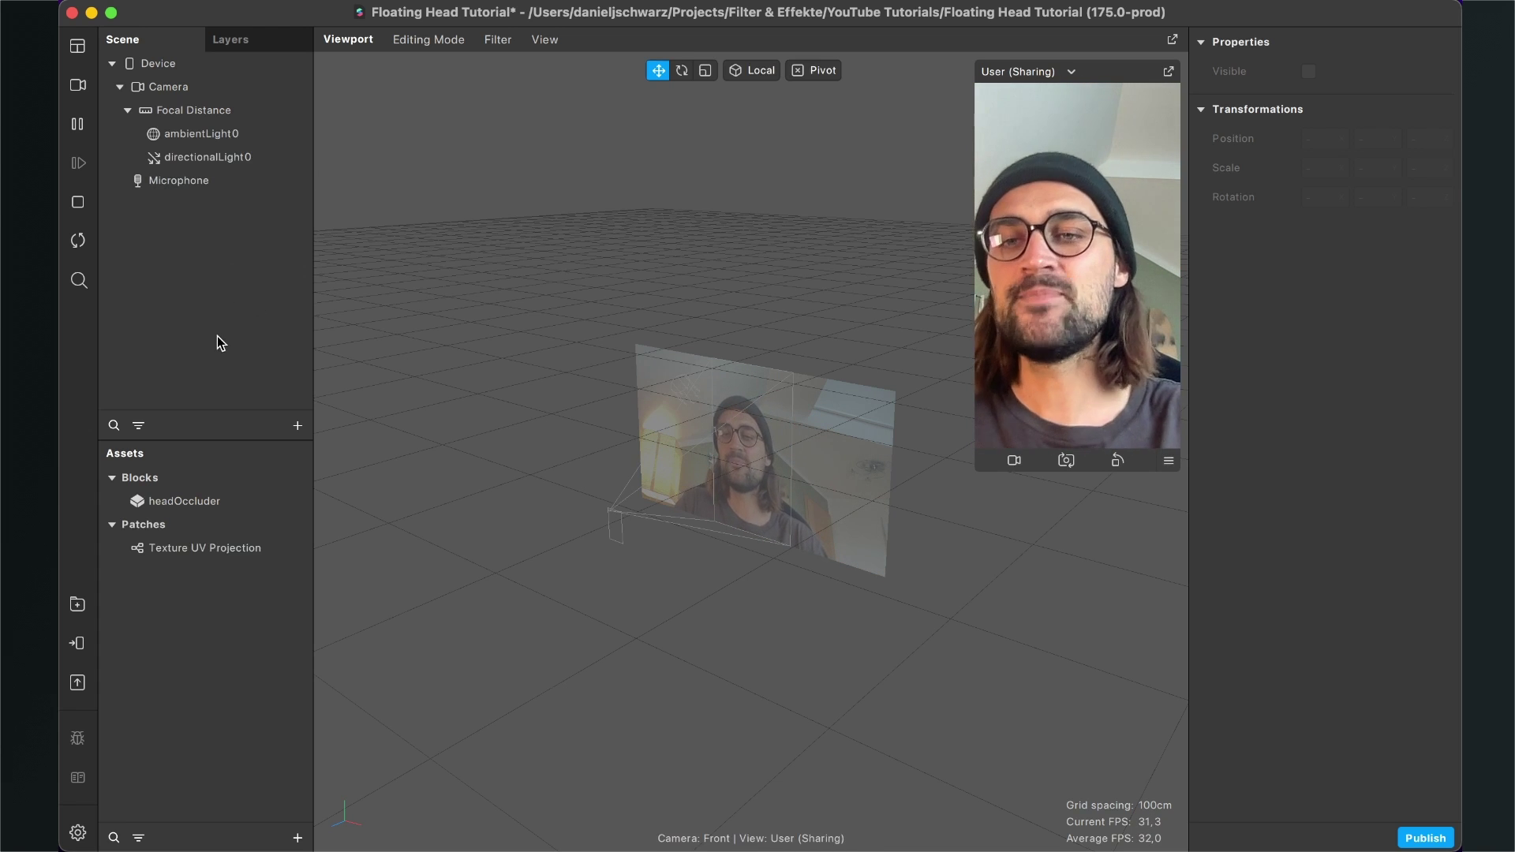
Step: Add a rectangle to the scene and make it fill the full width and height of its canvas
left_click(296, 426)
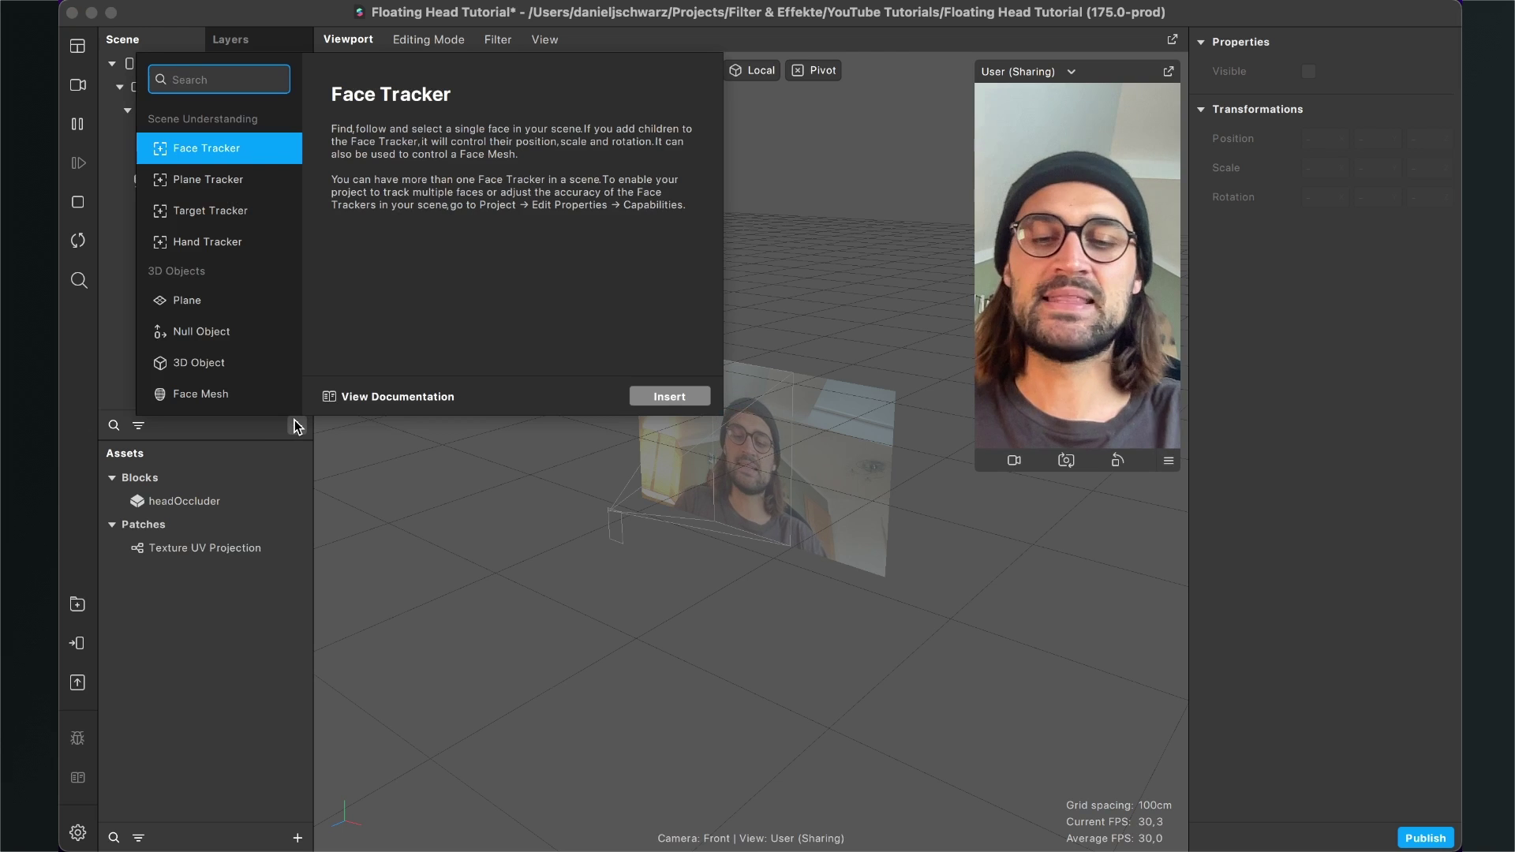
type("rec")
key("Return")
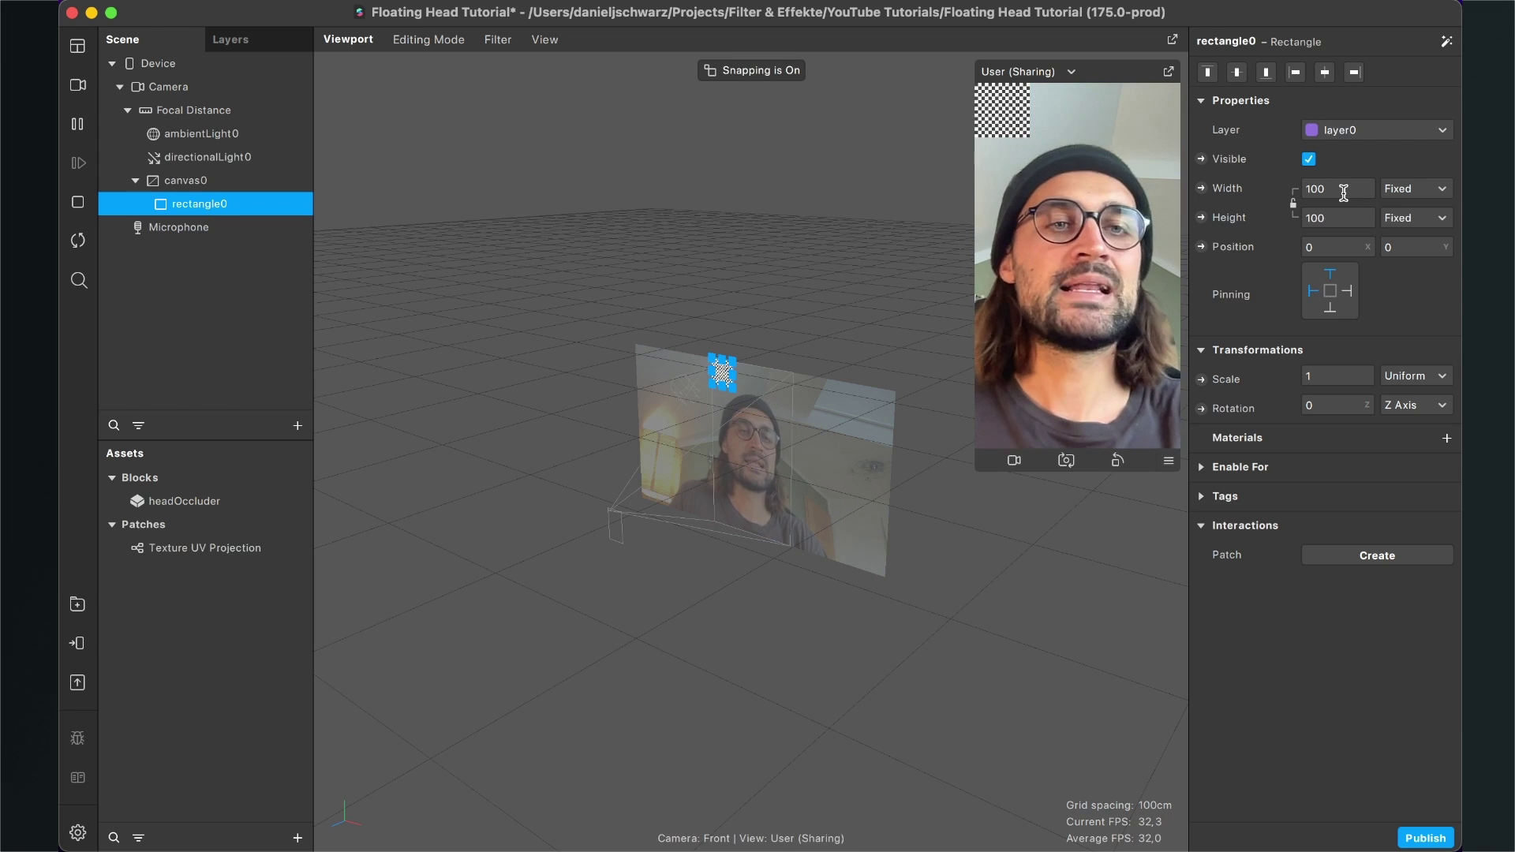
left_click(1344, 190)
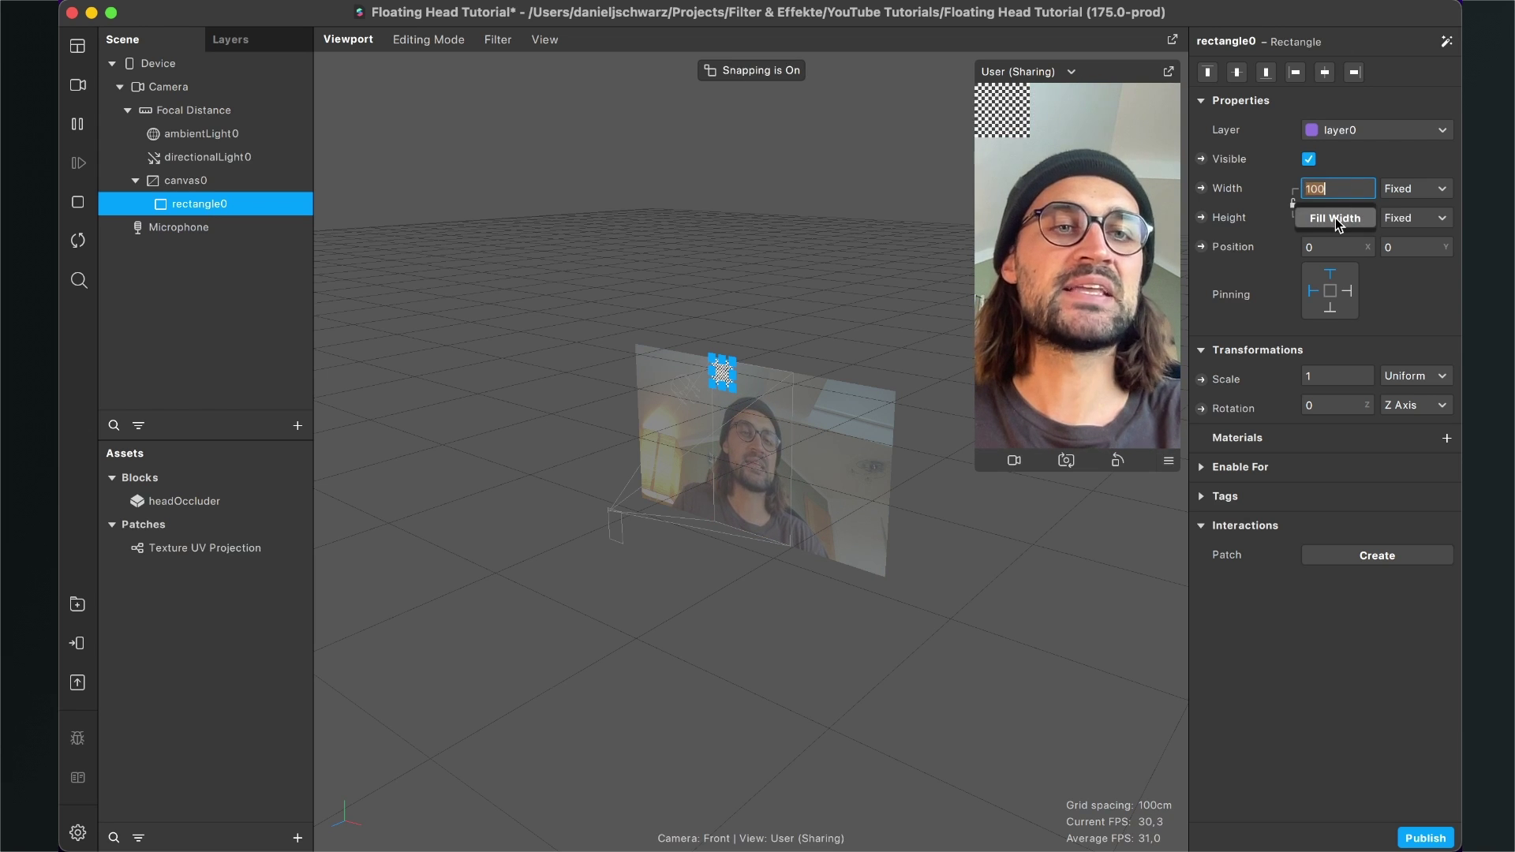
left_click(1335, 218)
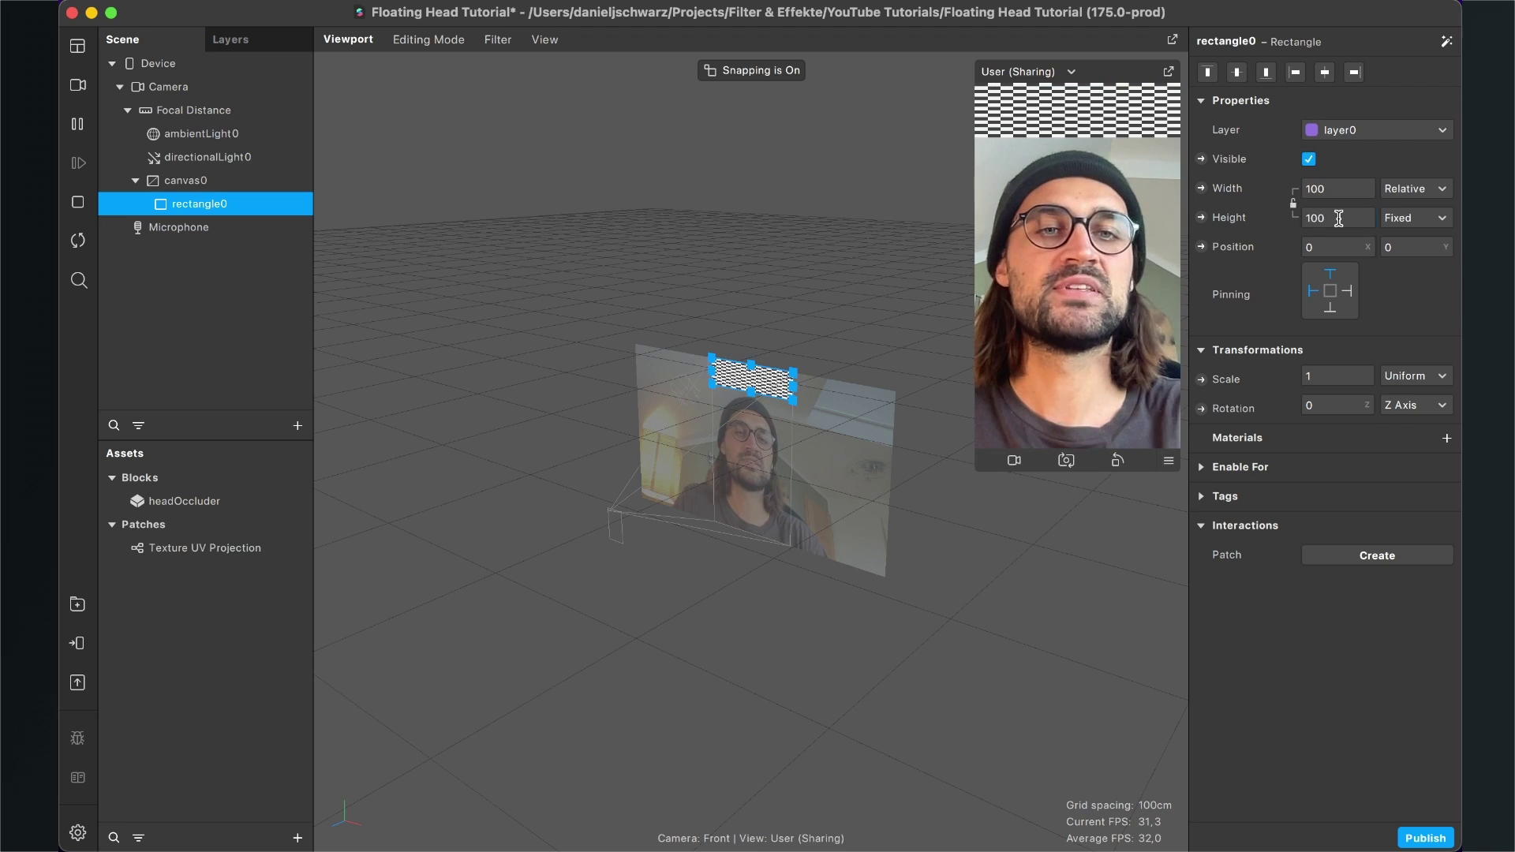
left_click(1336, 219)
left_click(1336, 248)
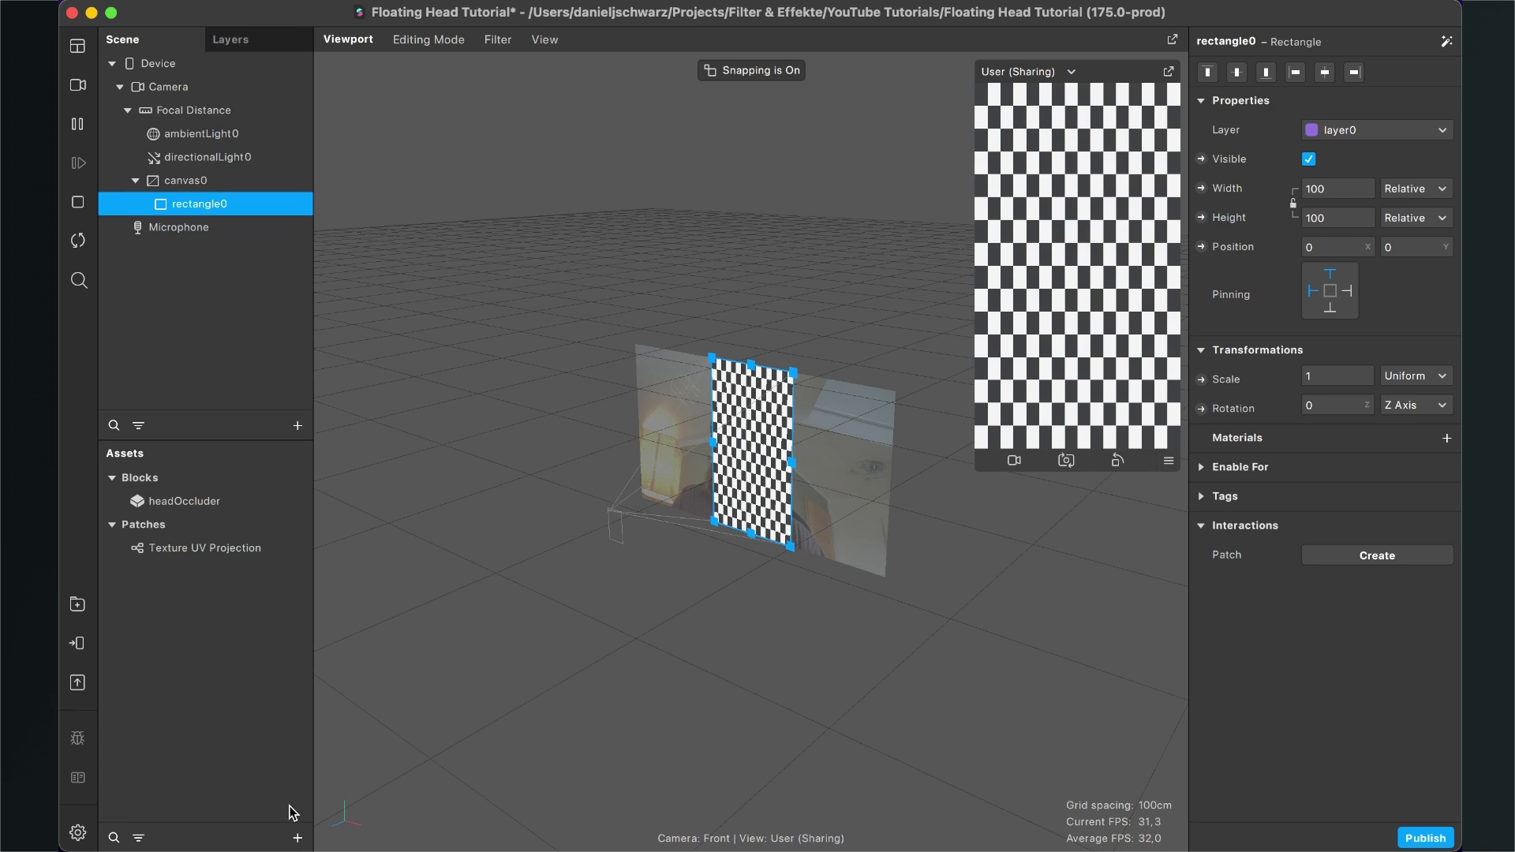
Step: Create a new material asset and name it BG
left_click(298, 838)
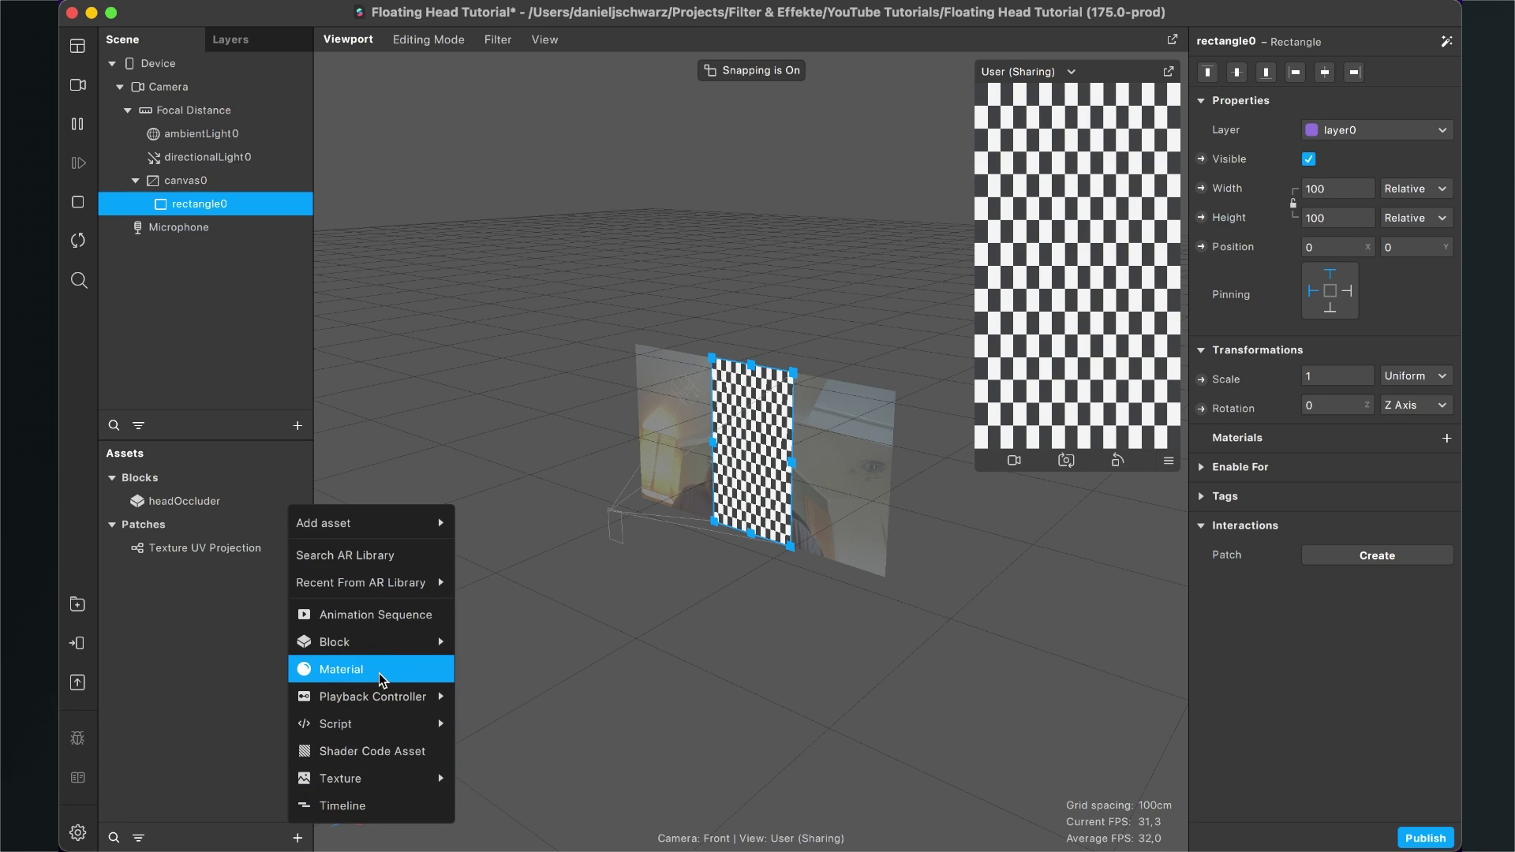
left_click(341, 669)
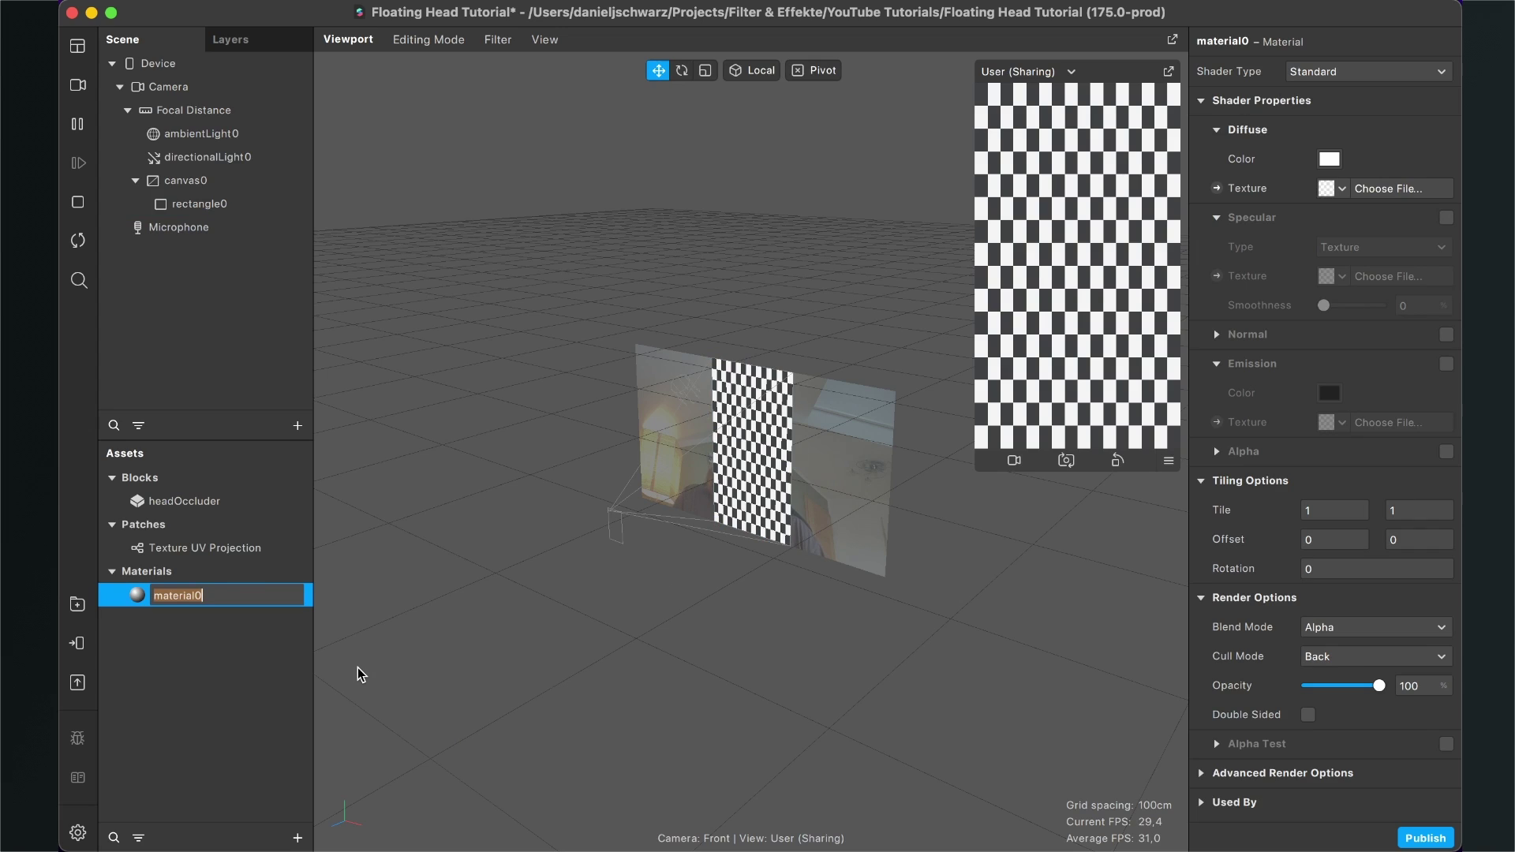
type("BG")
key("Return")
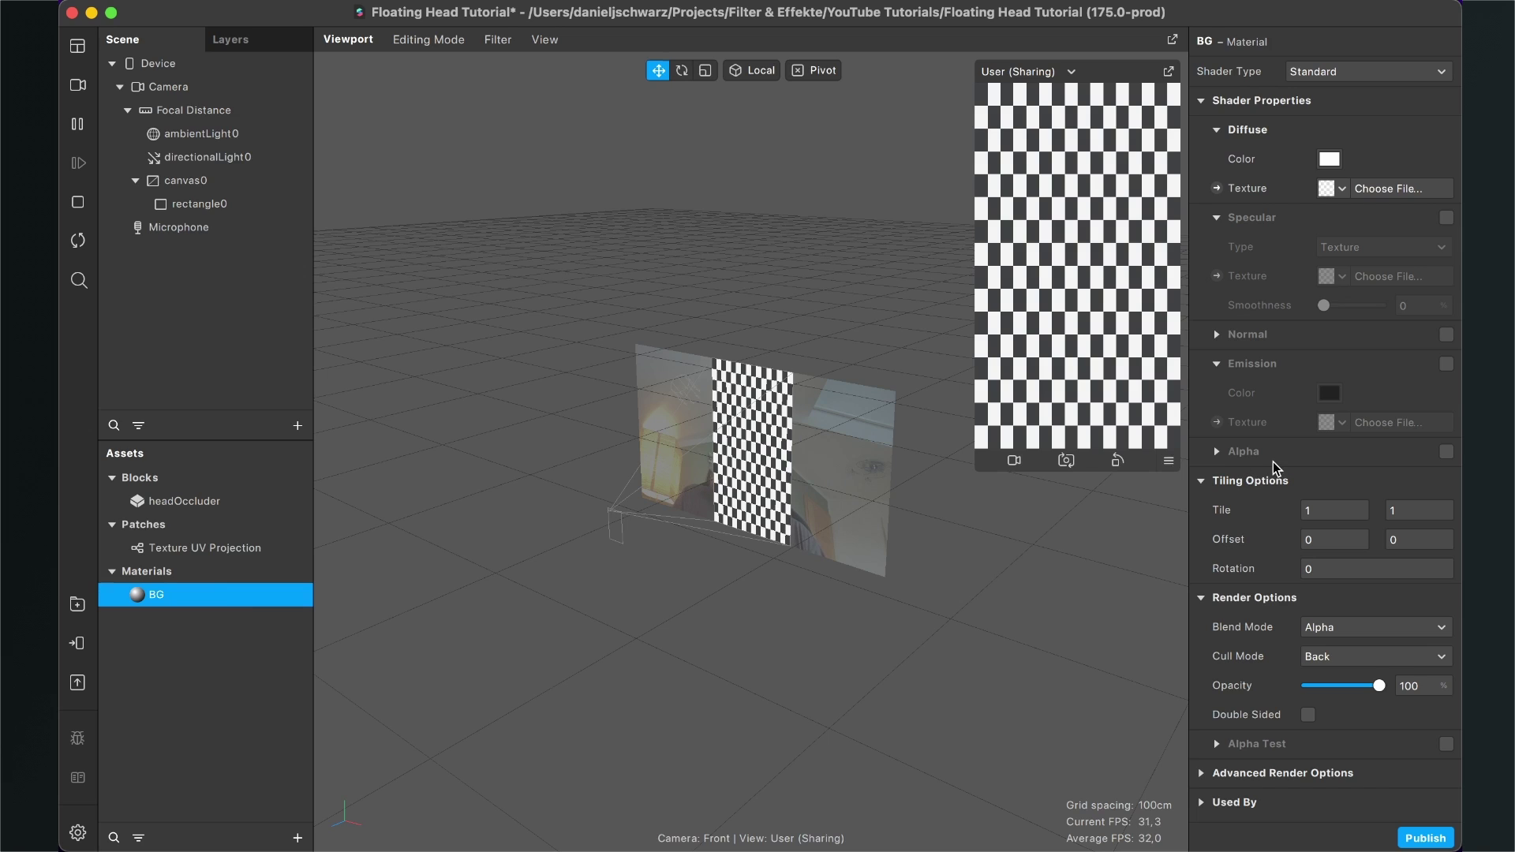
Step: Set the BG material's shader type to Flat and its diffuse color to red
left_click(1340, 75)
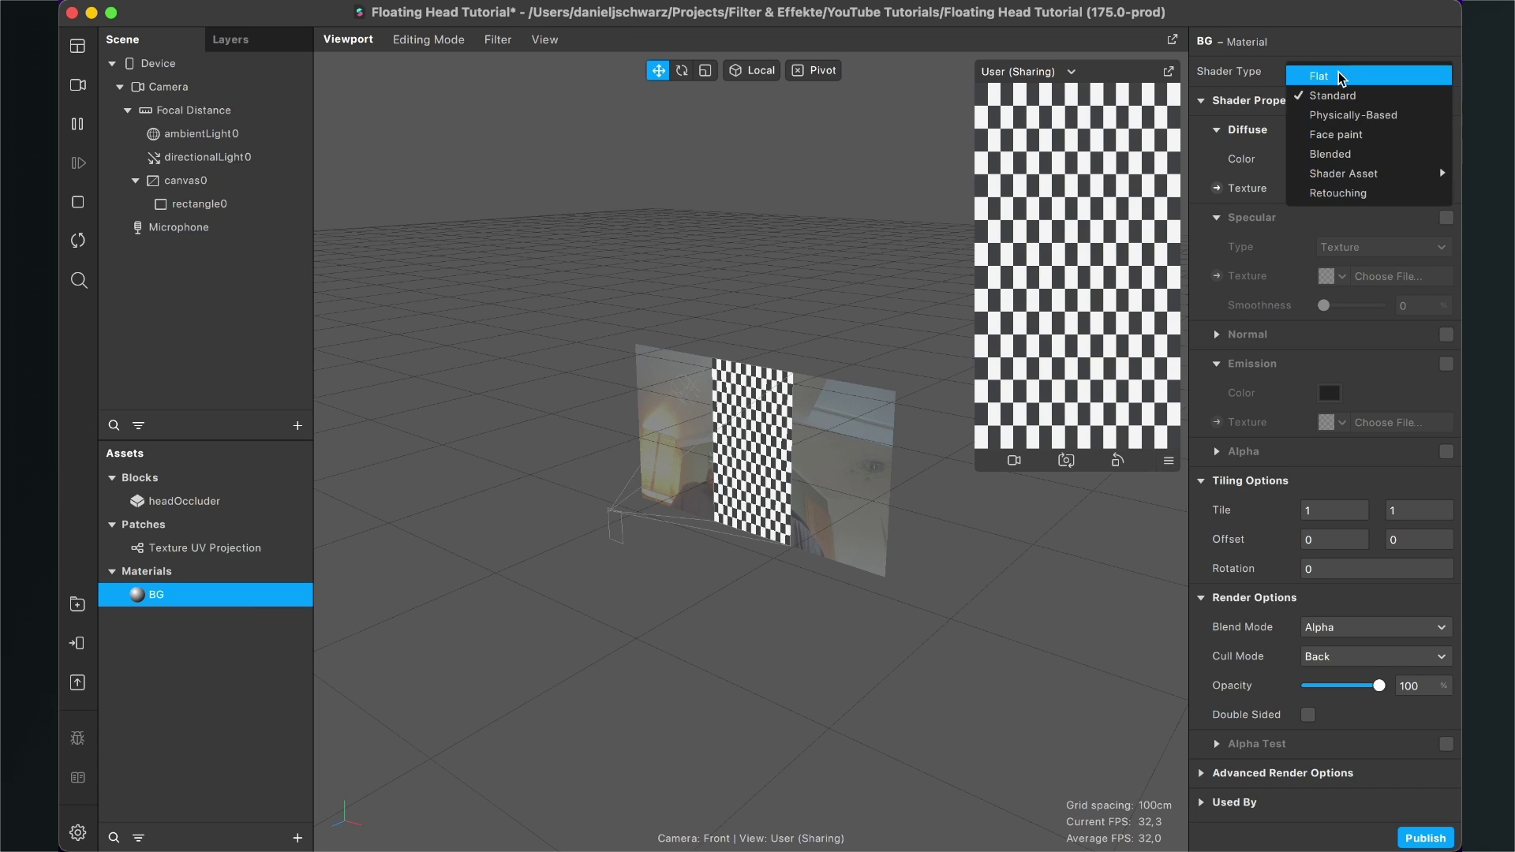
left_click(1340, 75)
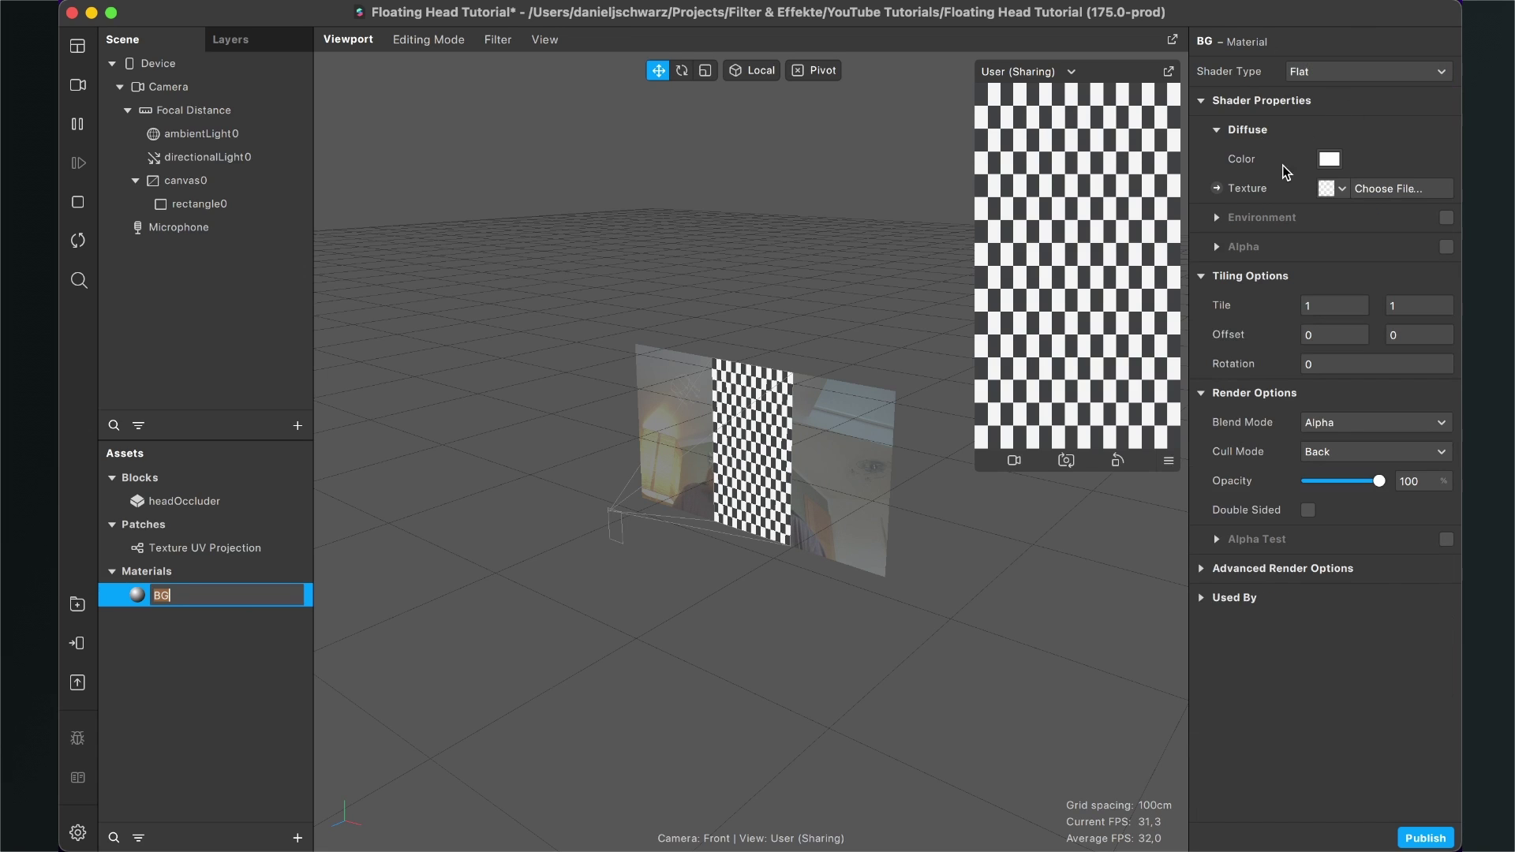
left_click(1329, 158)
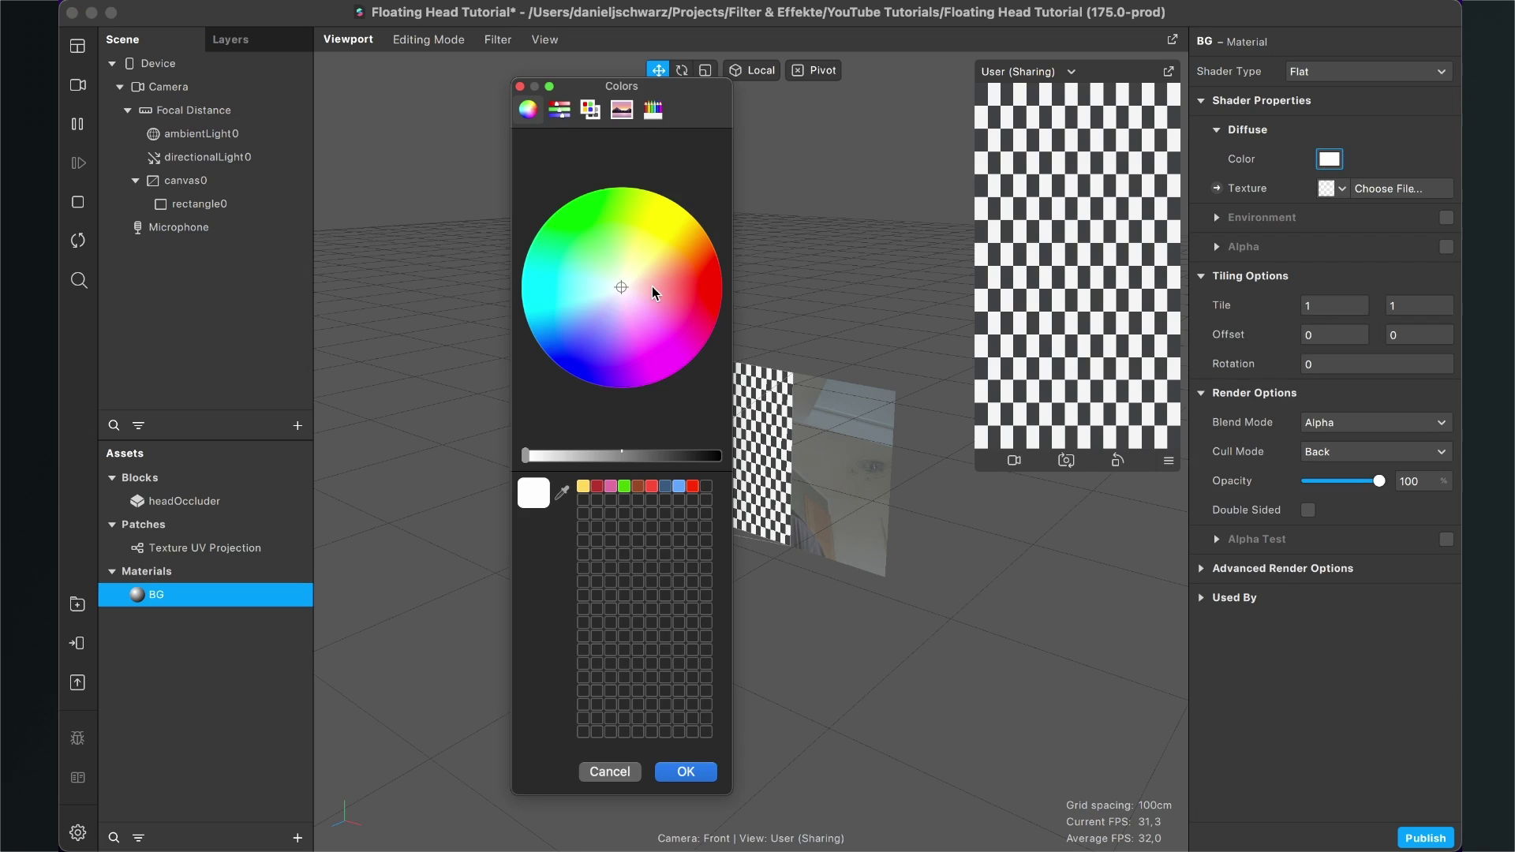
left_click_drag(652, 287, 689, 284)
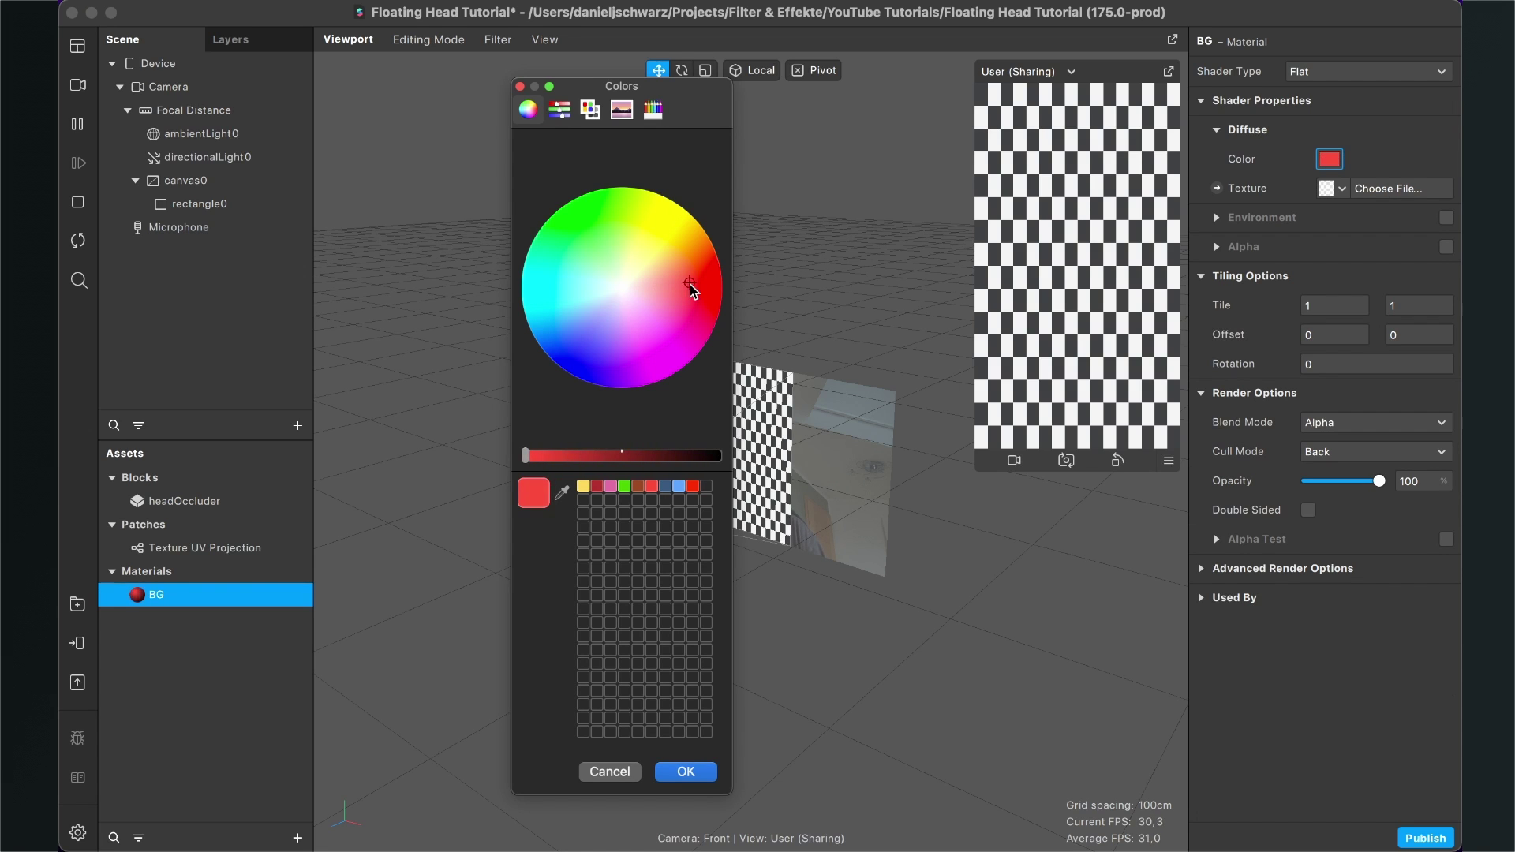
left_click(686, 771)
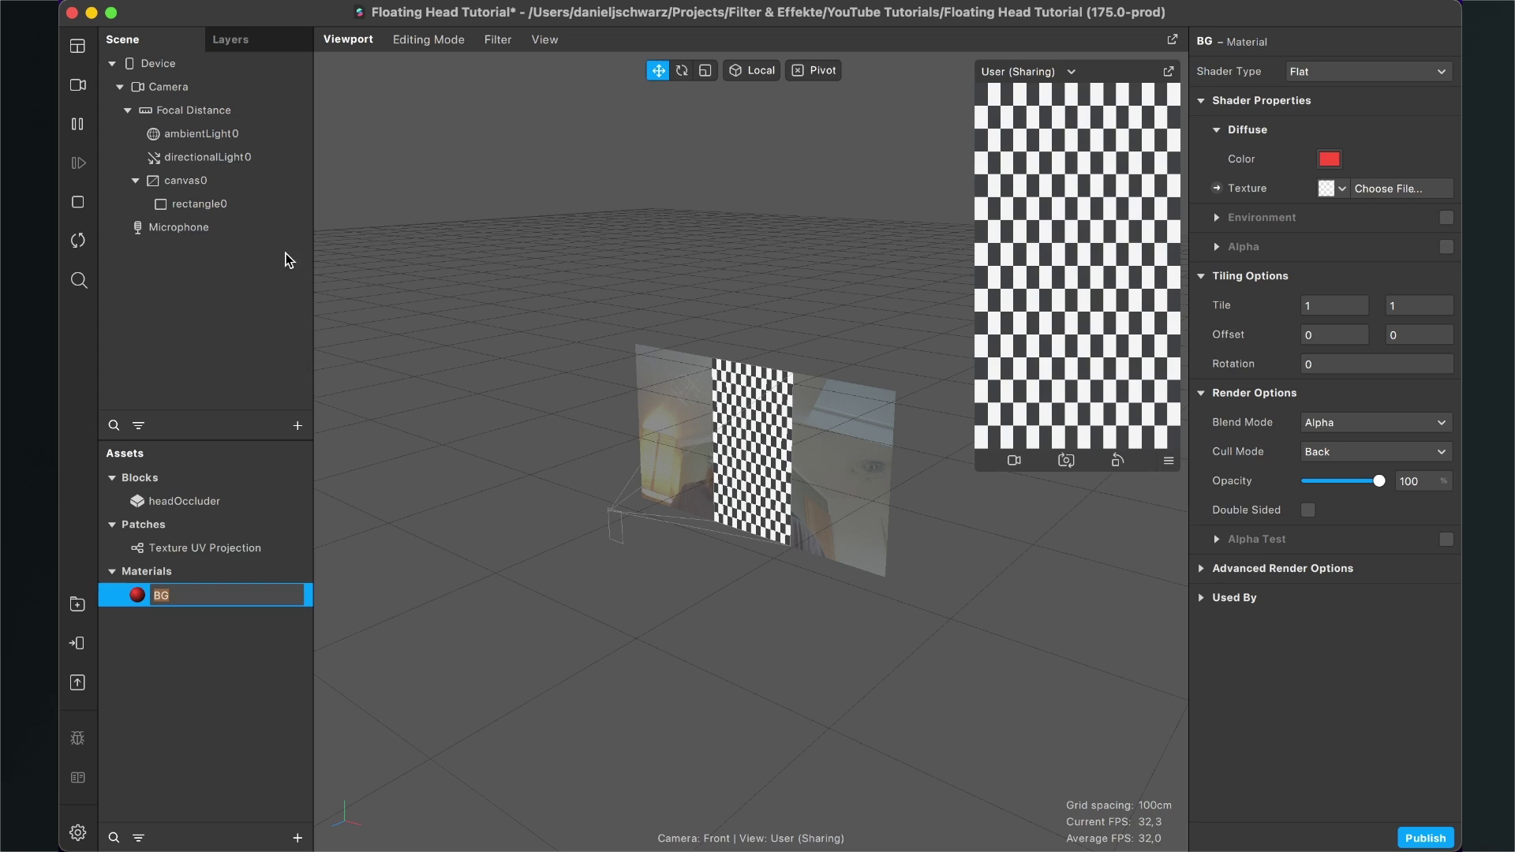
Step: Assign the BG material to the rectangle on the canvas
left_click(229, 207)
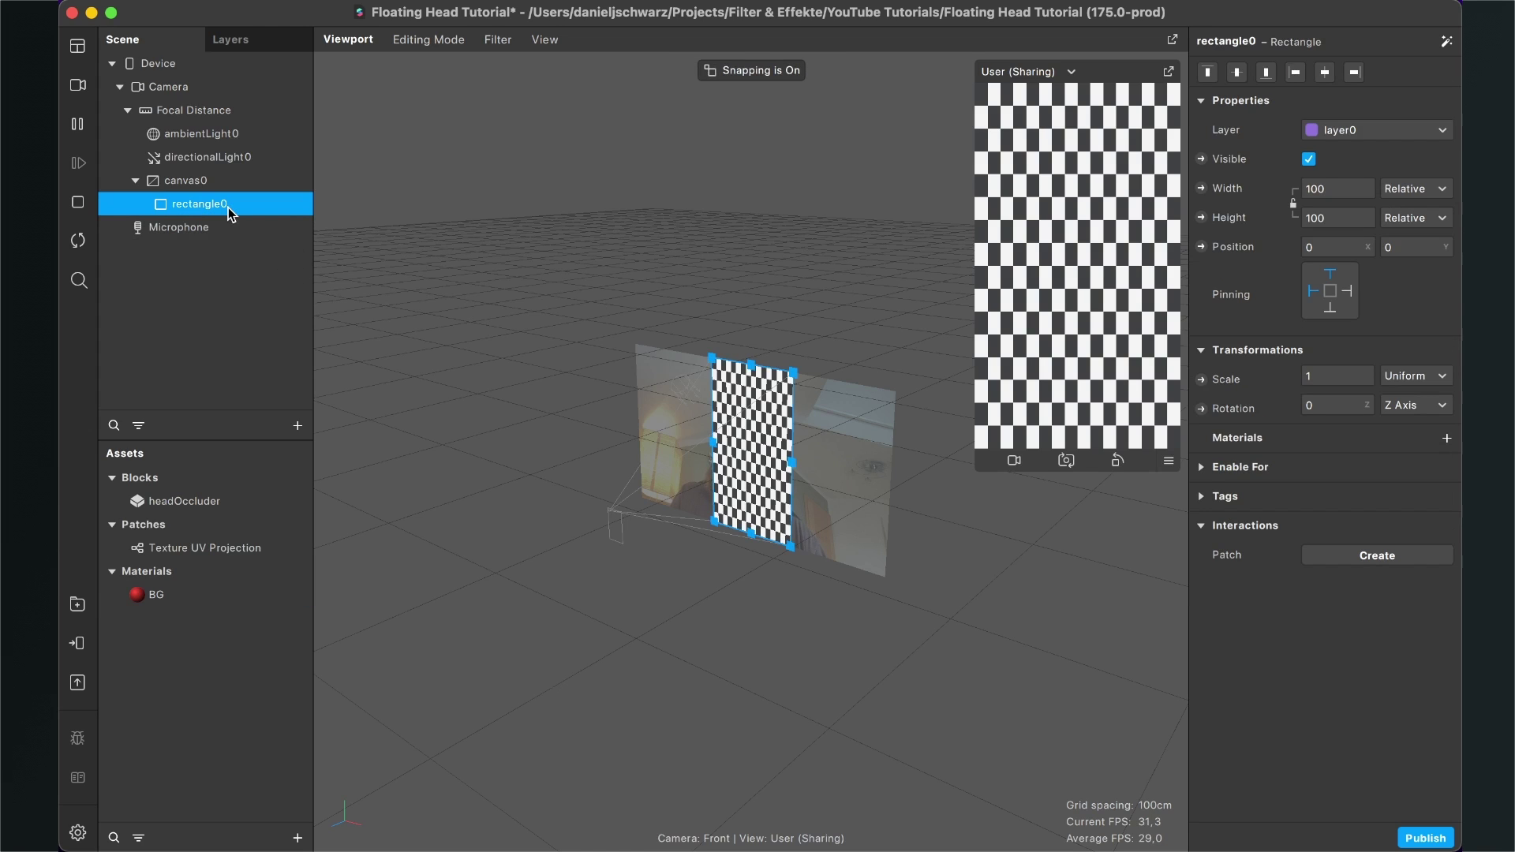
left_click(1446, 439)
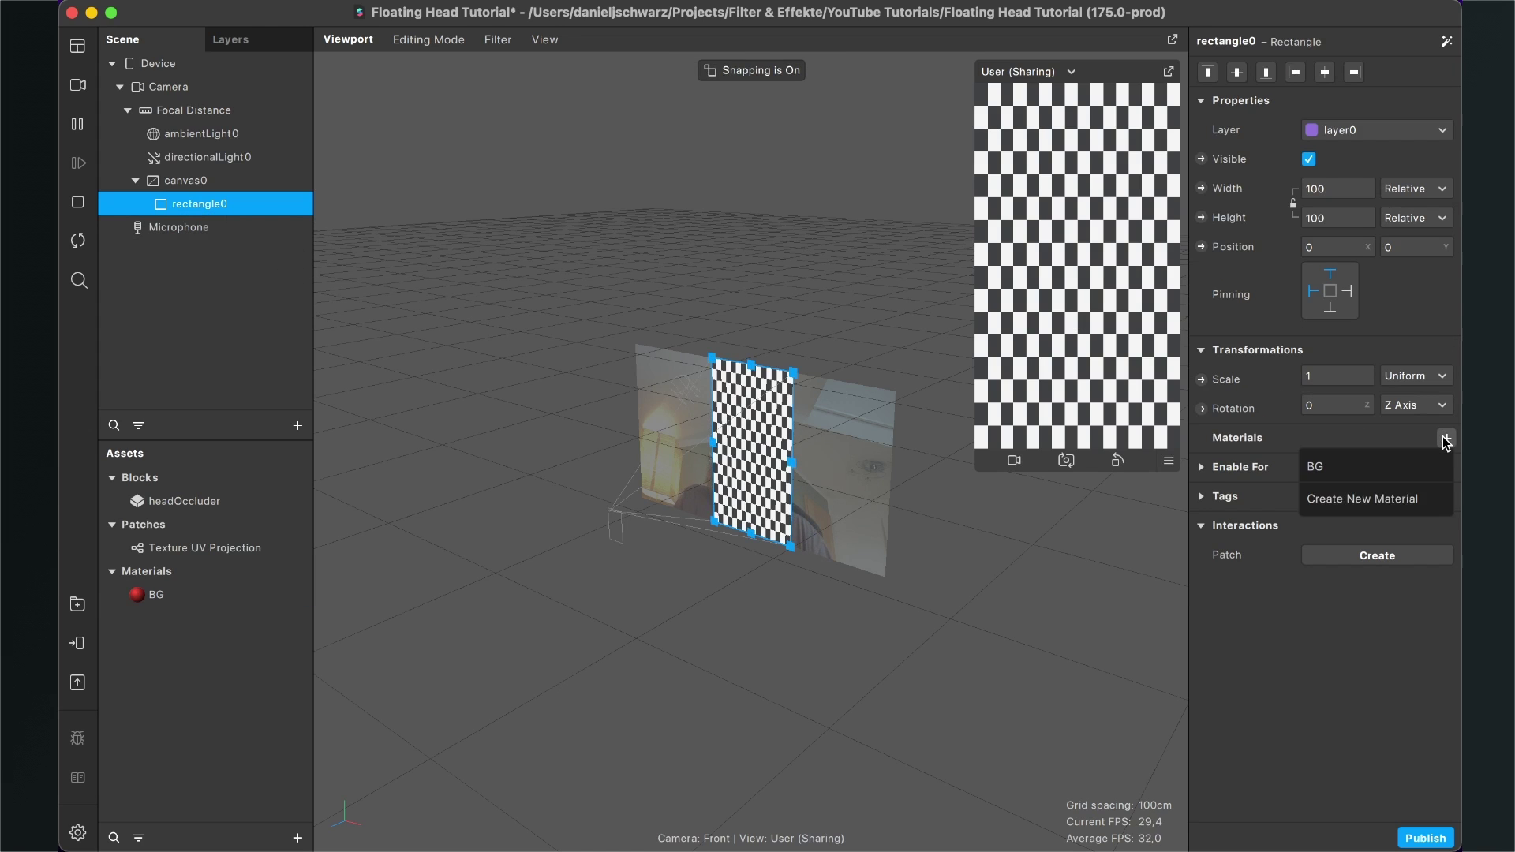
left_click(1382, 466)
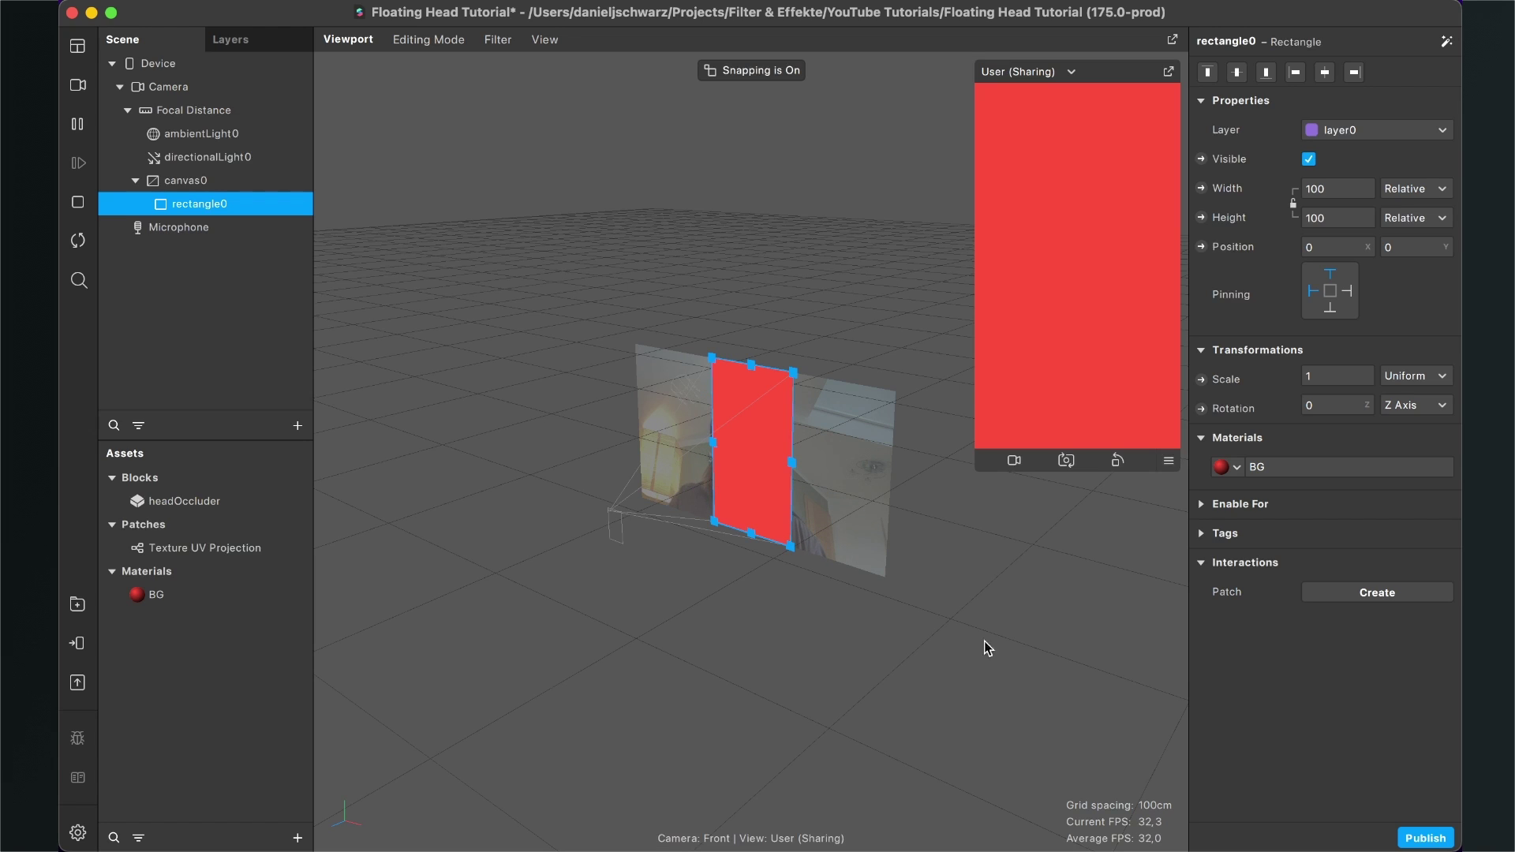
Step: Place the headOccluder block in the scene under Focal Distance, ordered directly above canvas0
left_click(171, 505)
left_click_drag(162, 501, 226, 344)
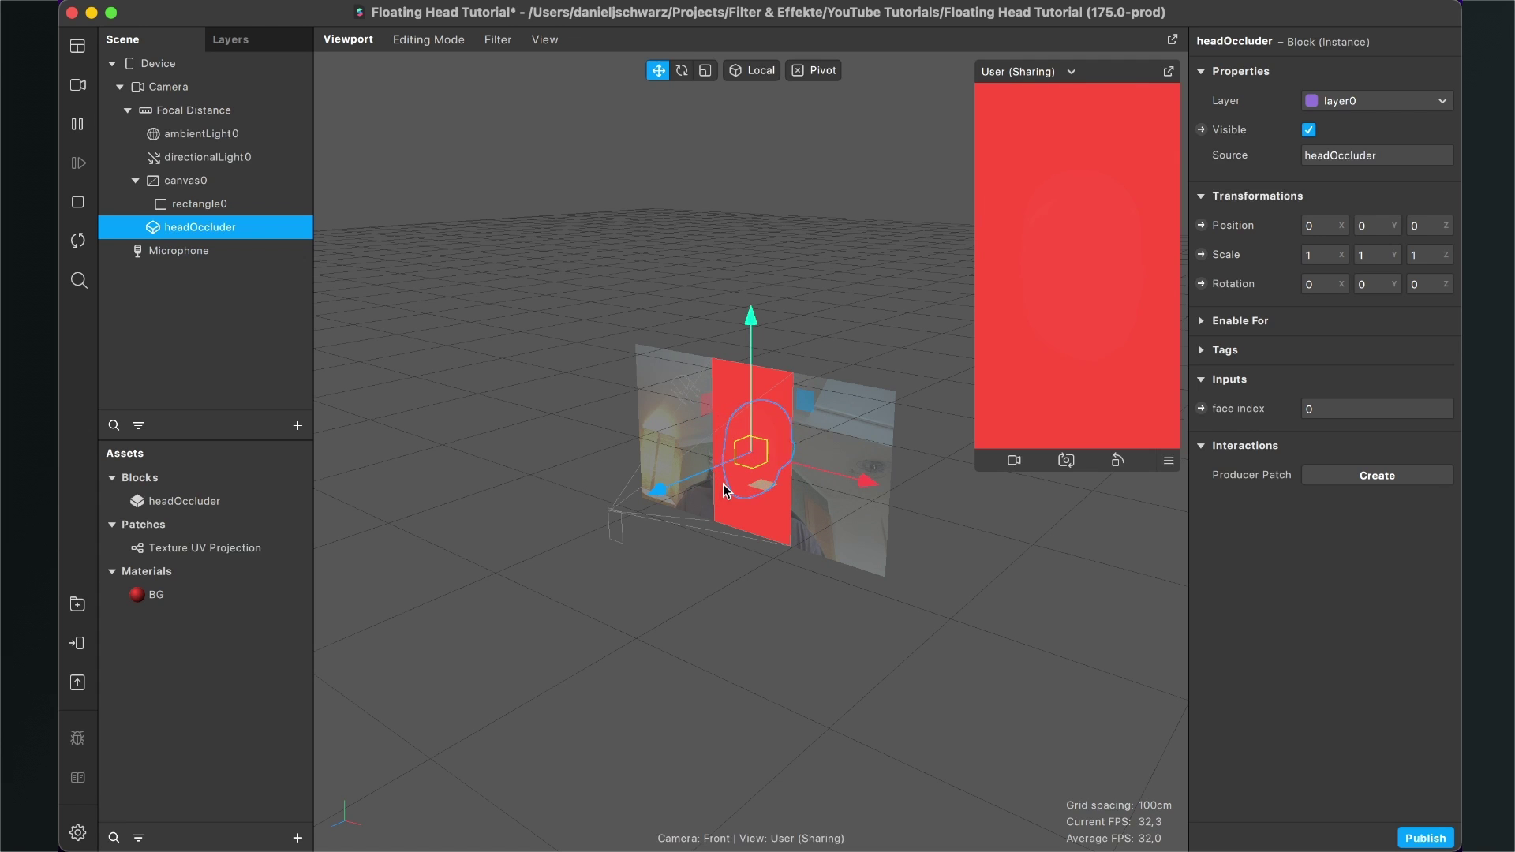
scroll(728, 485, "up", 5)
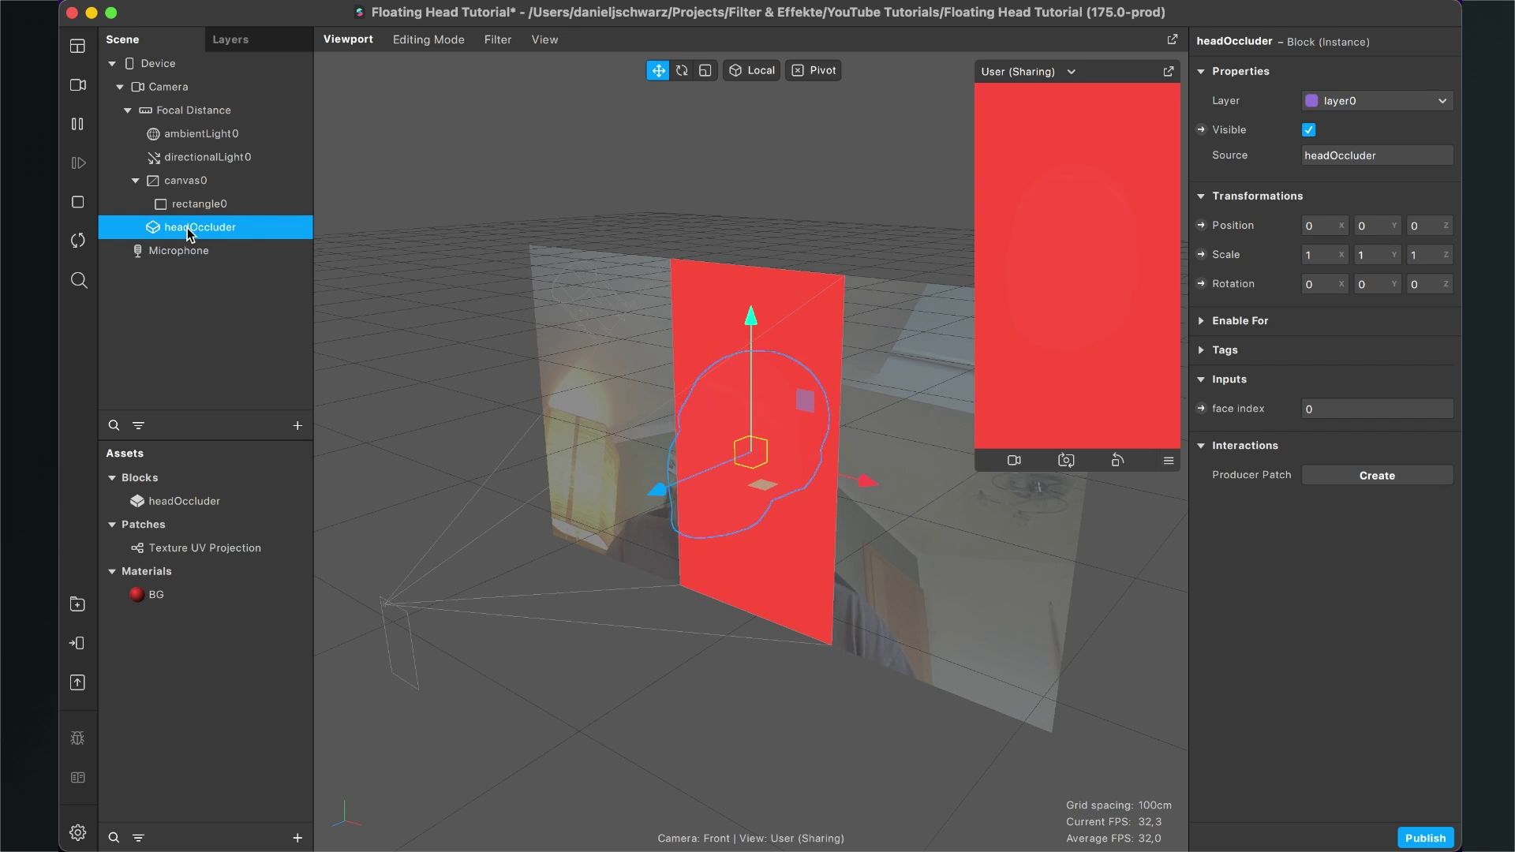
left_click_drag(188, 228, 199, 176)
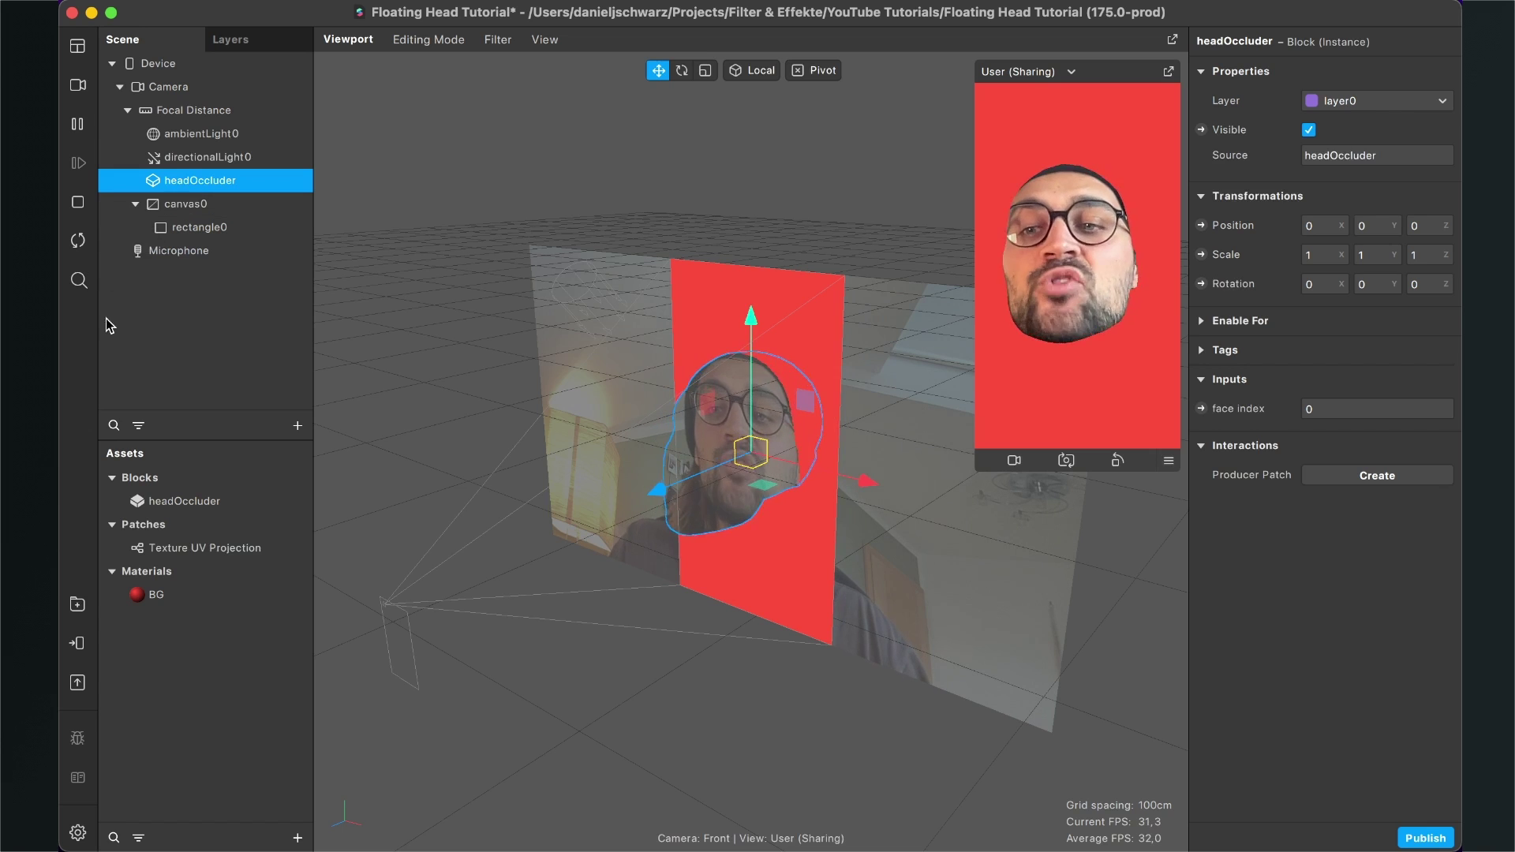
Step: Open the headOccluder block for editing and update its project to the current runtime
left_click(184, 504)
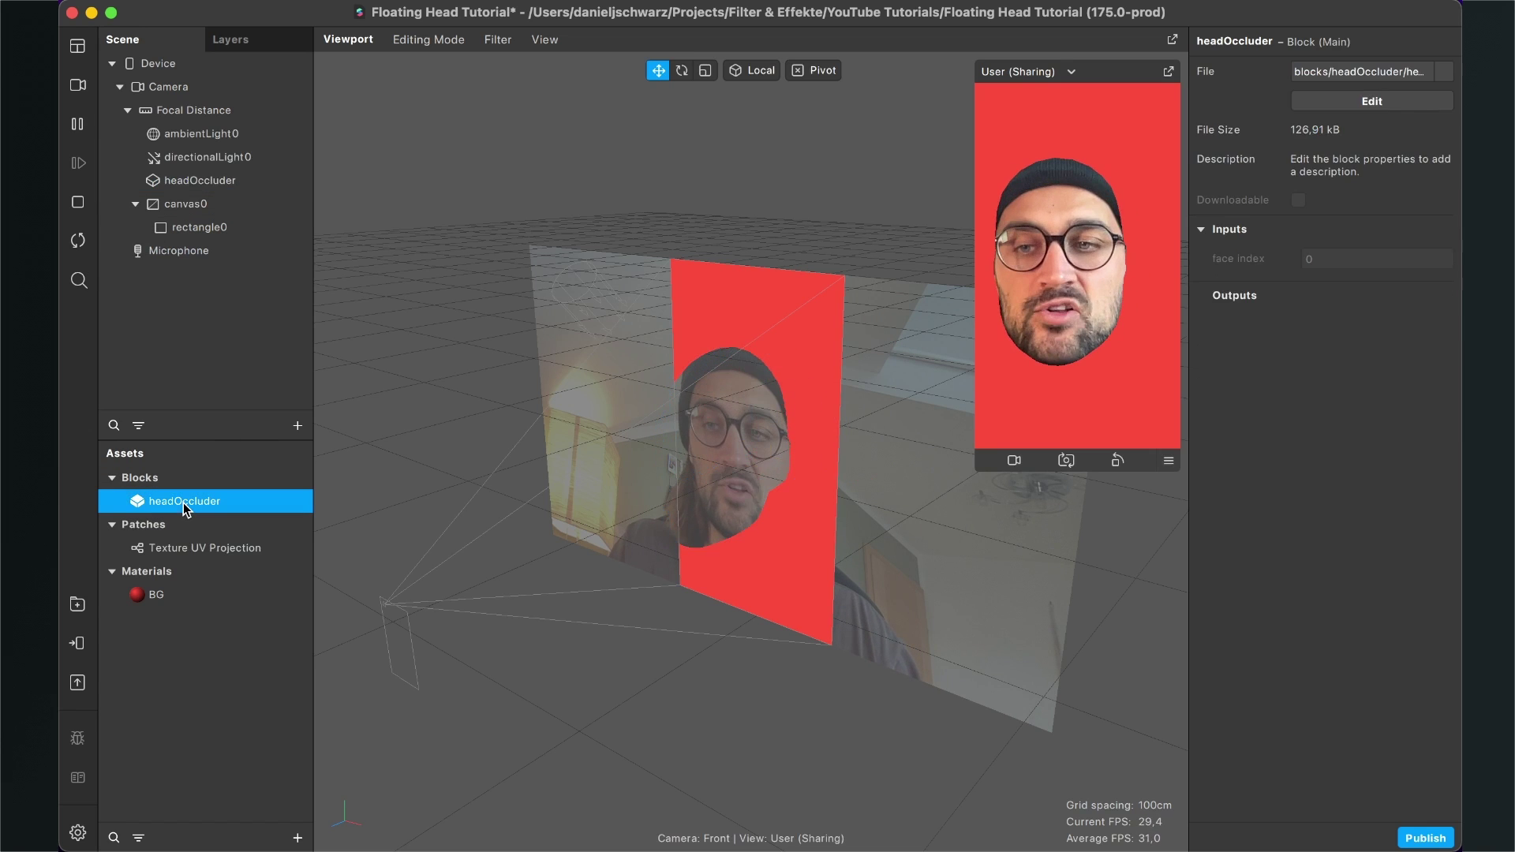
double_click(184, 504)
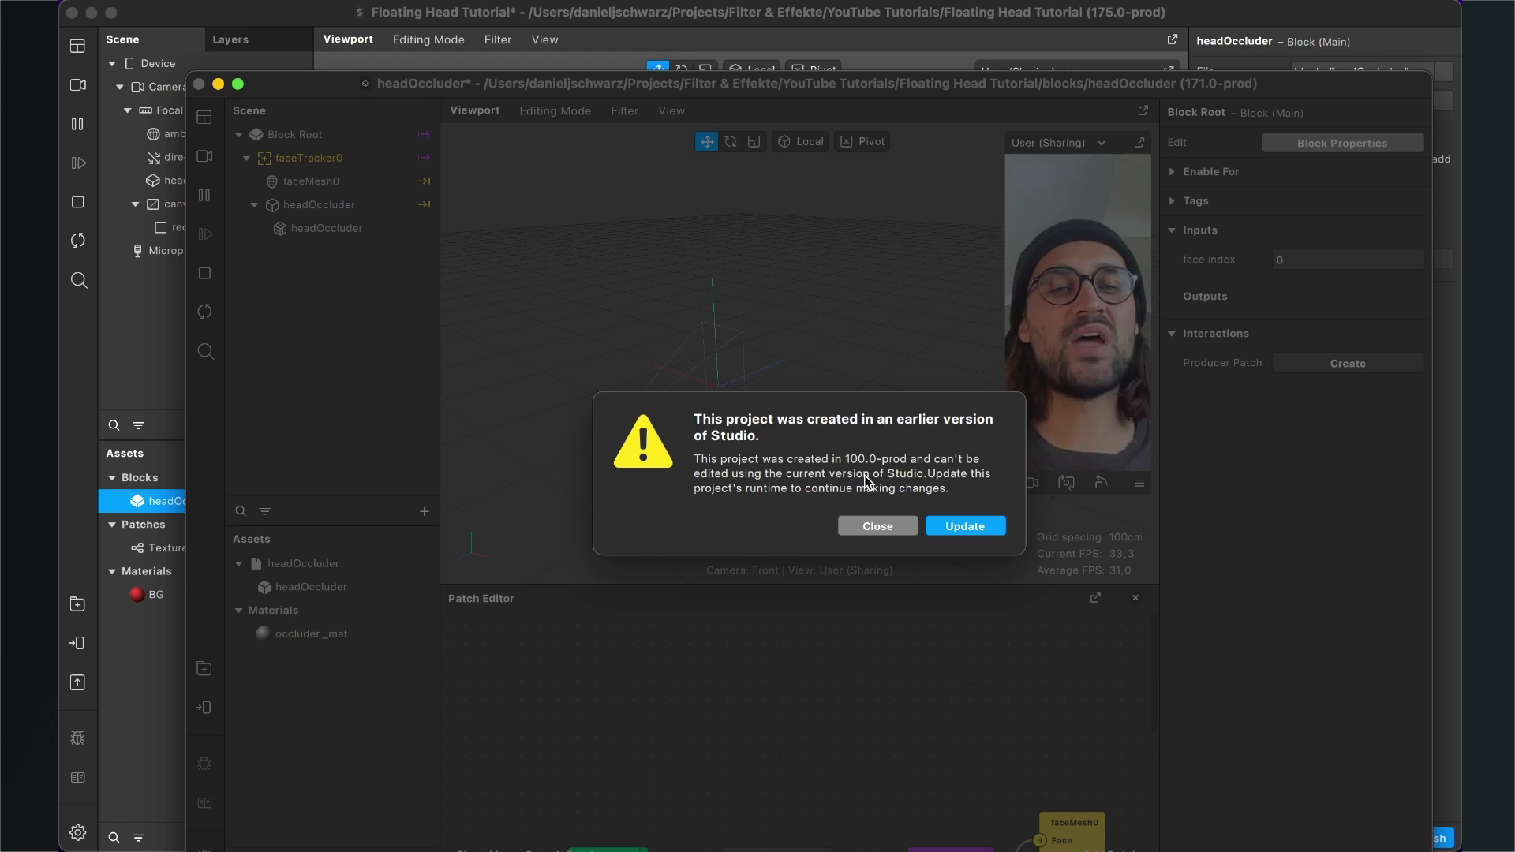
left_click(955, 526)
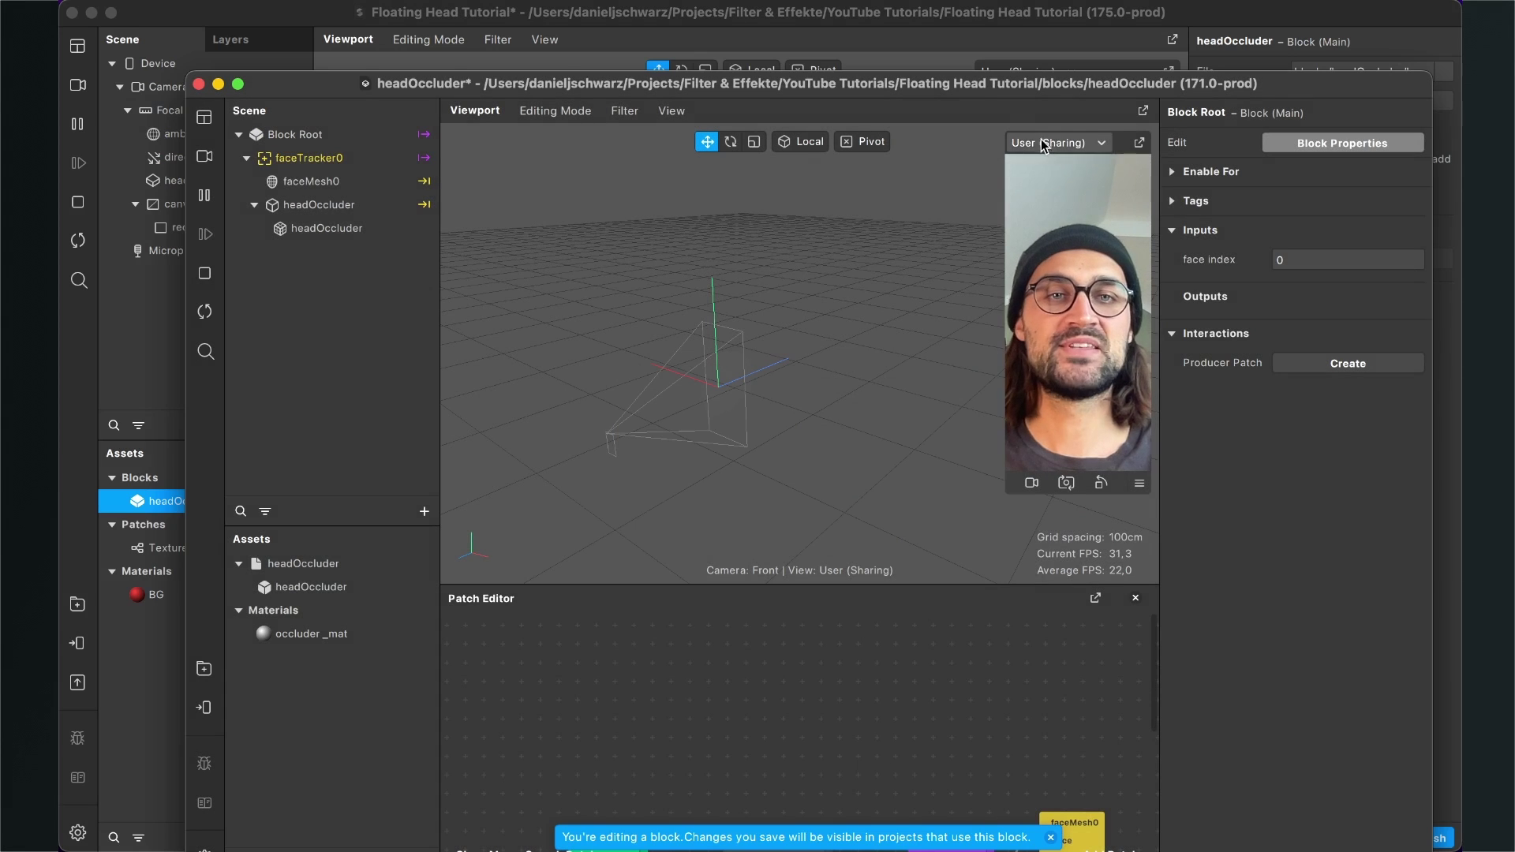
left_click_drag(971, 88, 935, 50)
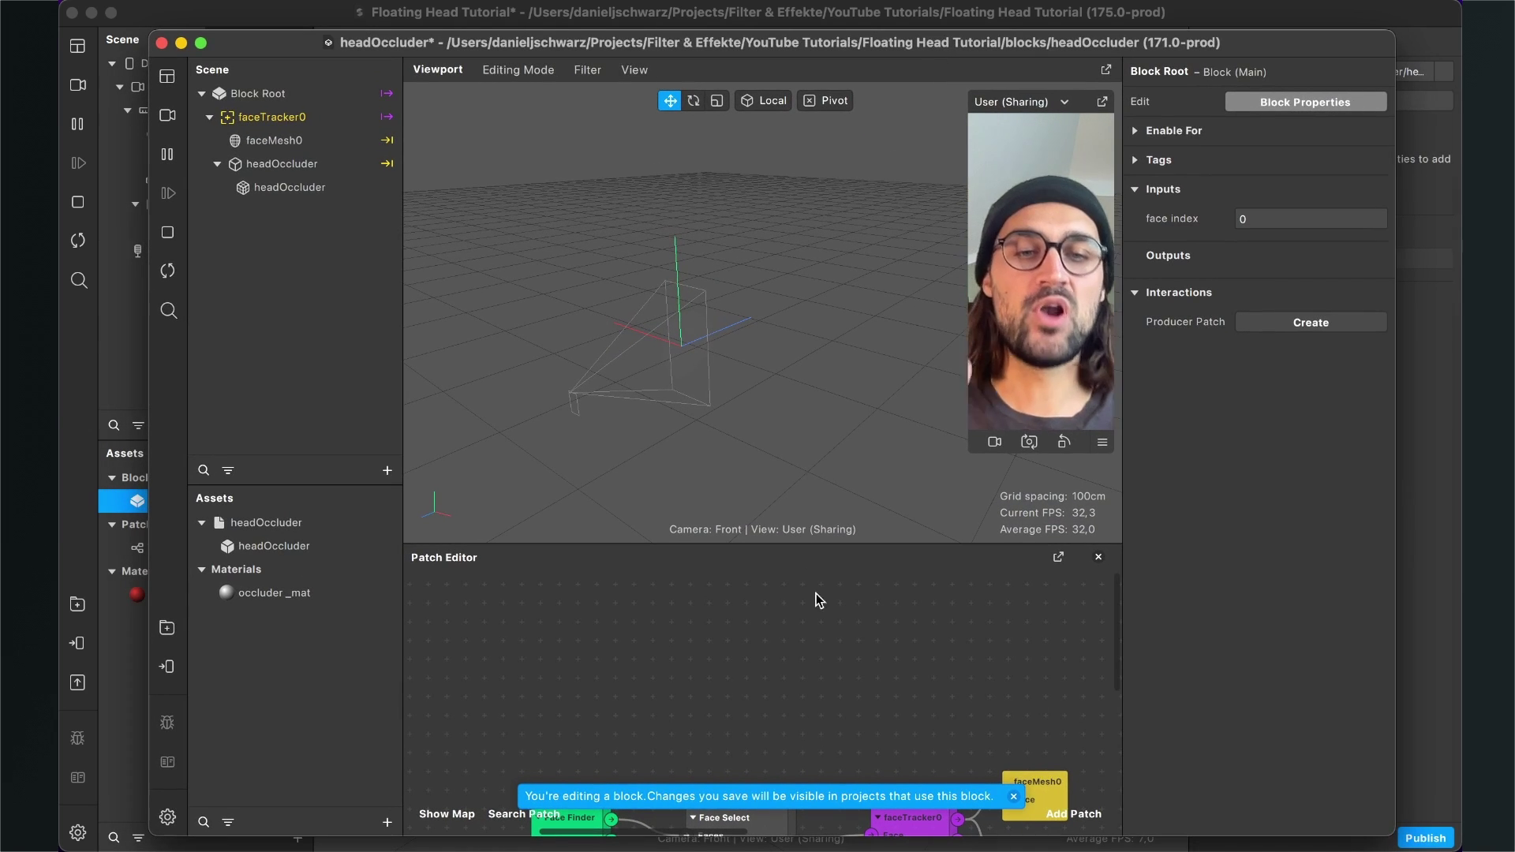
Step: Create a patch for occluder_mat's diffuse texture, place it below the existing patch chain, and set the material's opacity to 100%
scroll(819, 624, "down", 3)
scroll(823, 660, "down", 5)
scroll(823, 660, "right", 5)
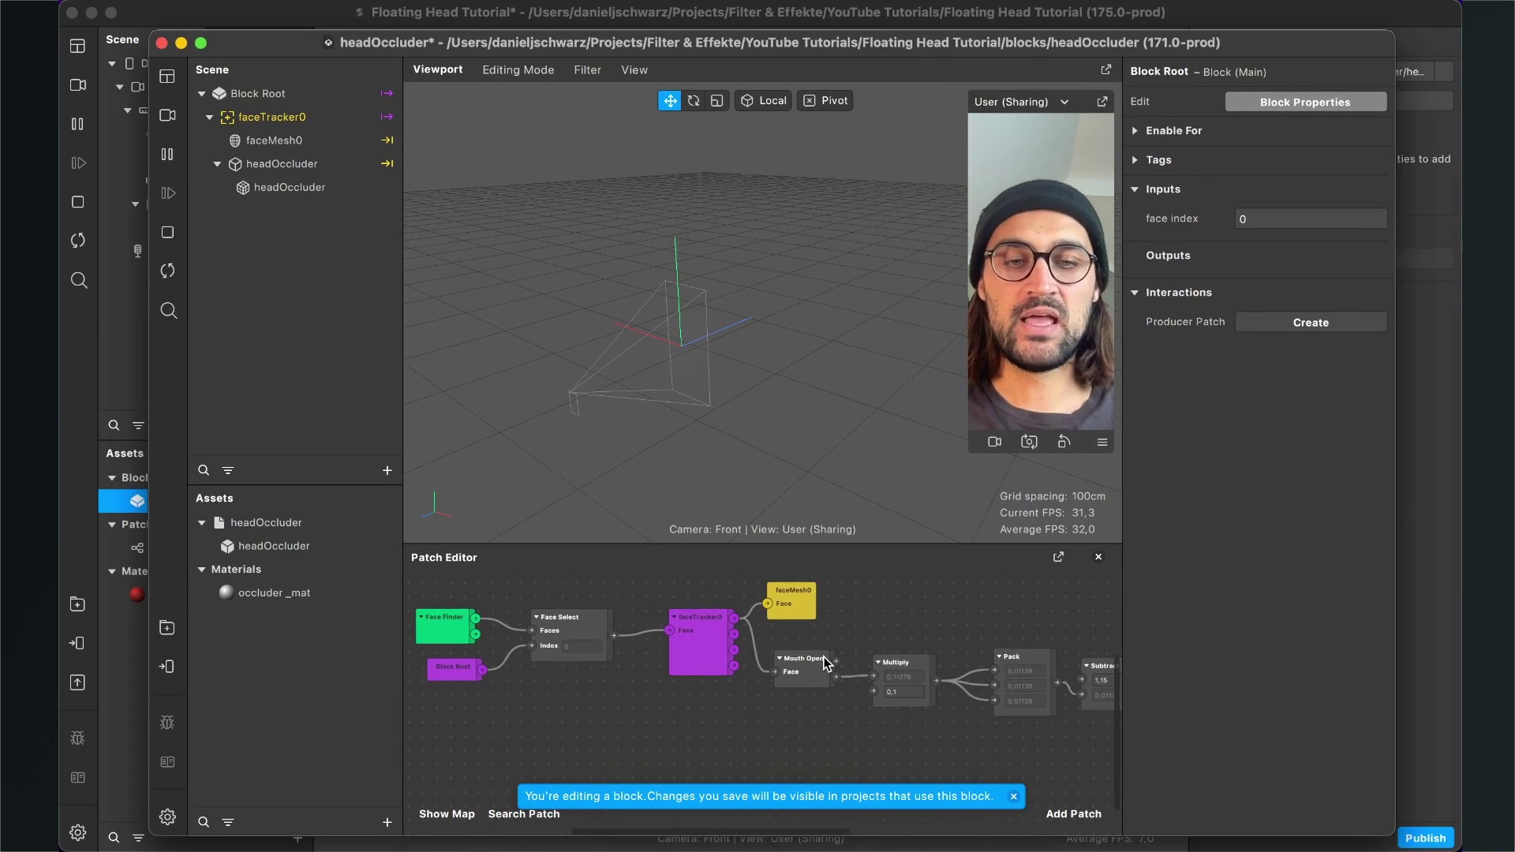
scroll(865, 720, "right", 5)
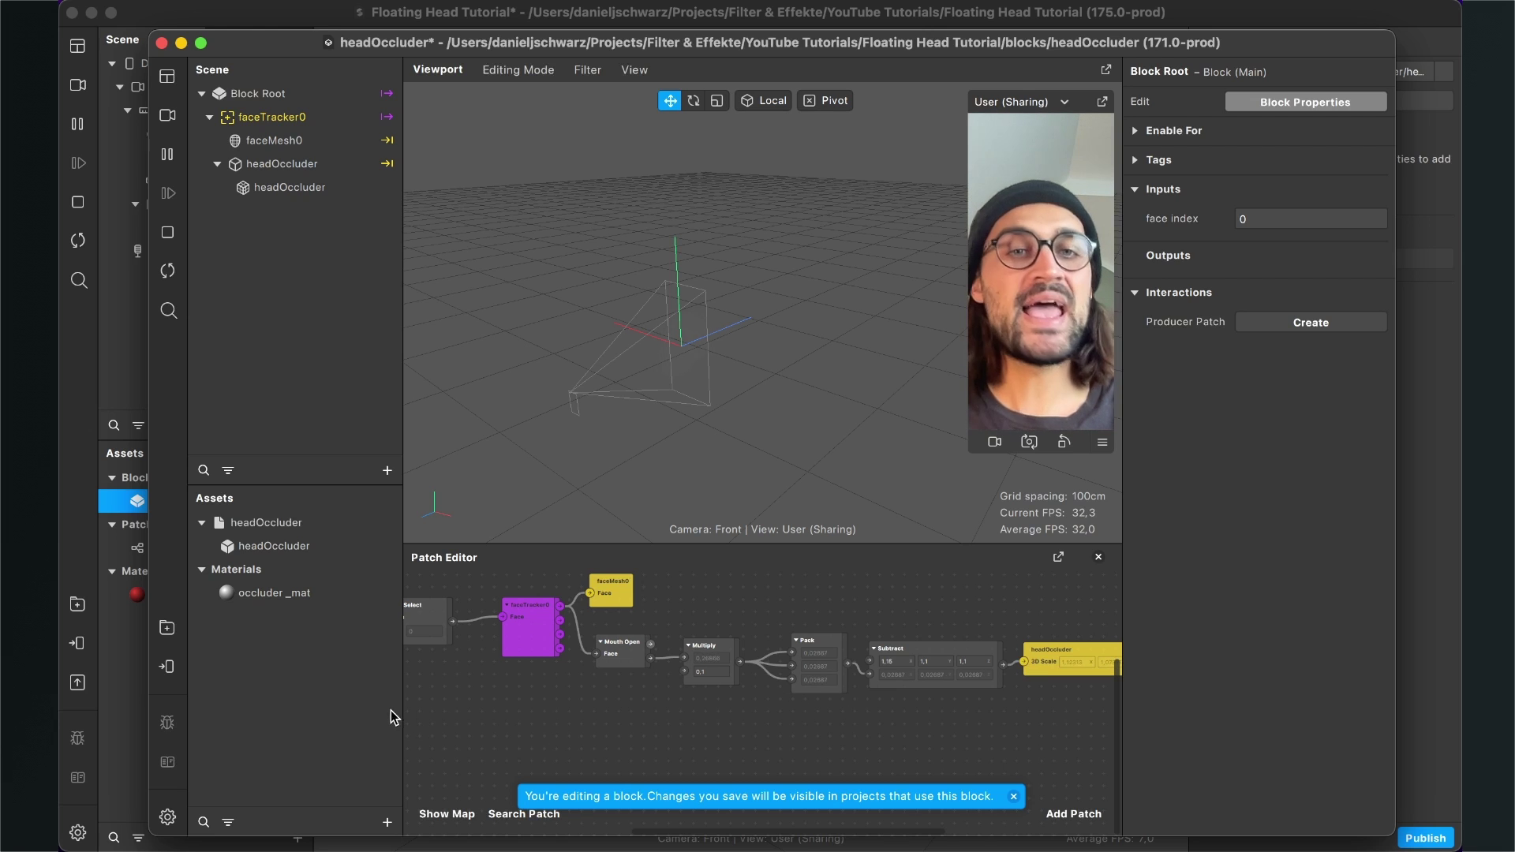
left_click(285, 598)
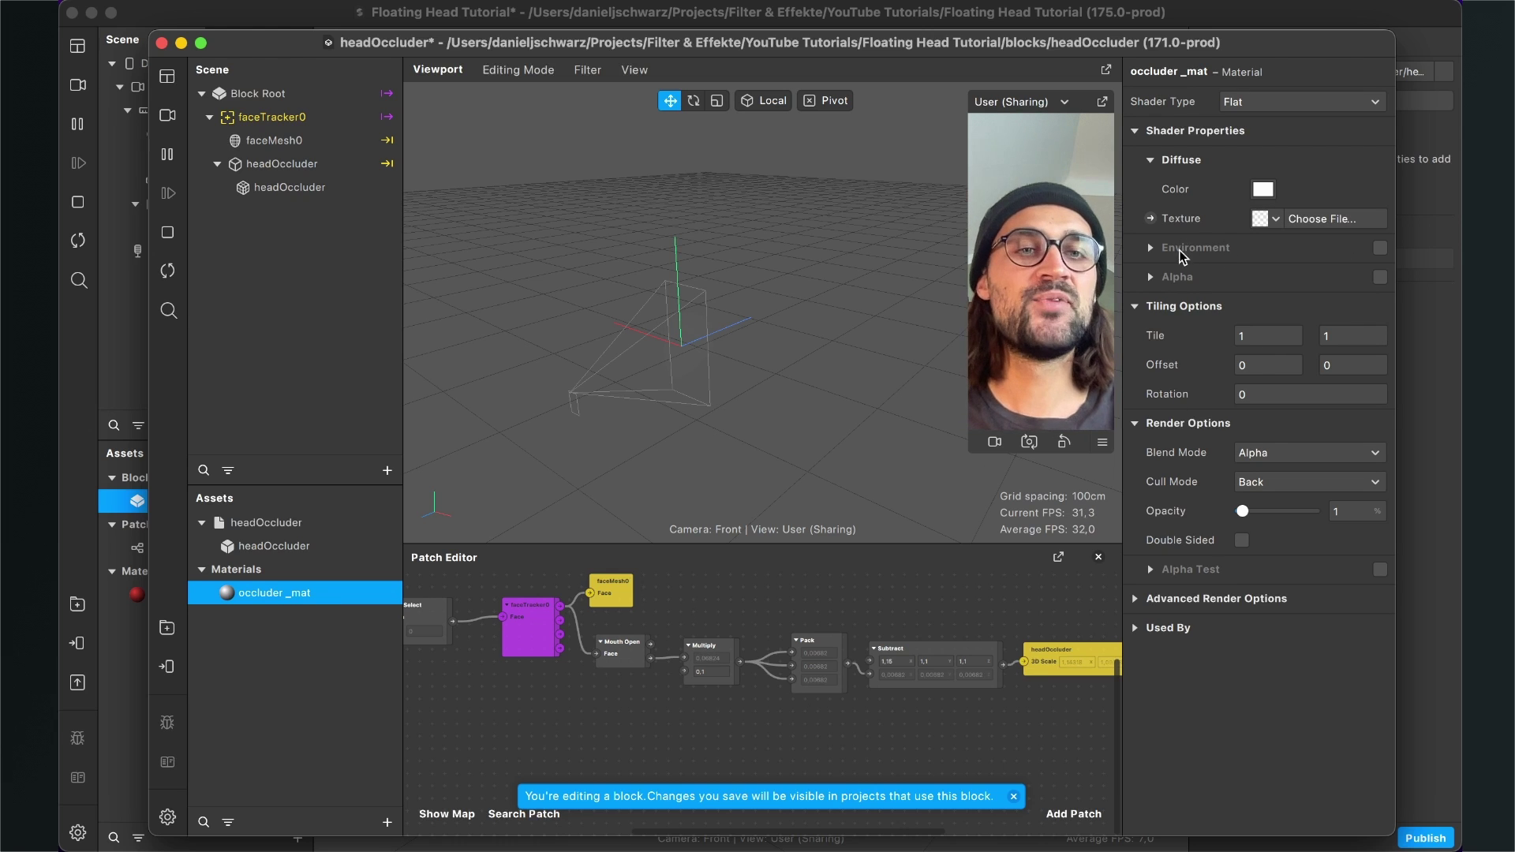
left_click(1150, 218)
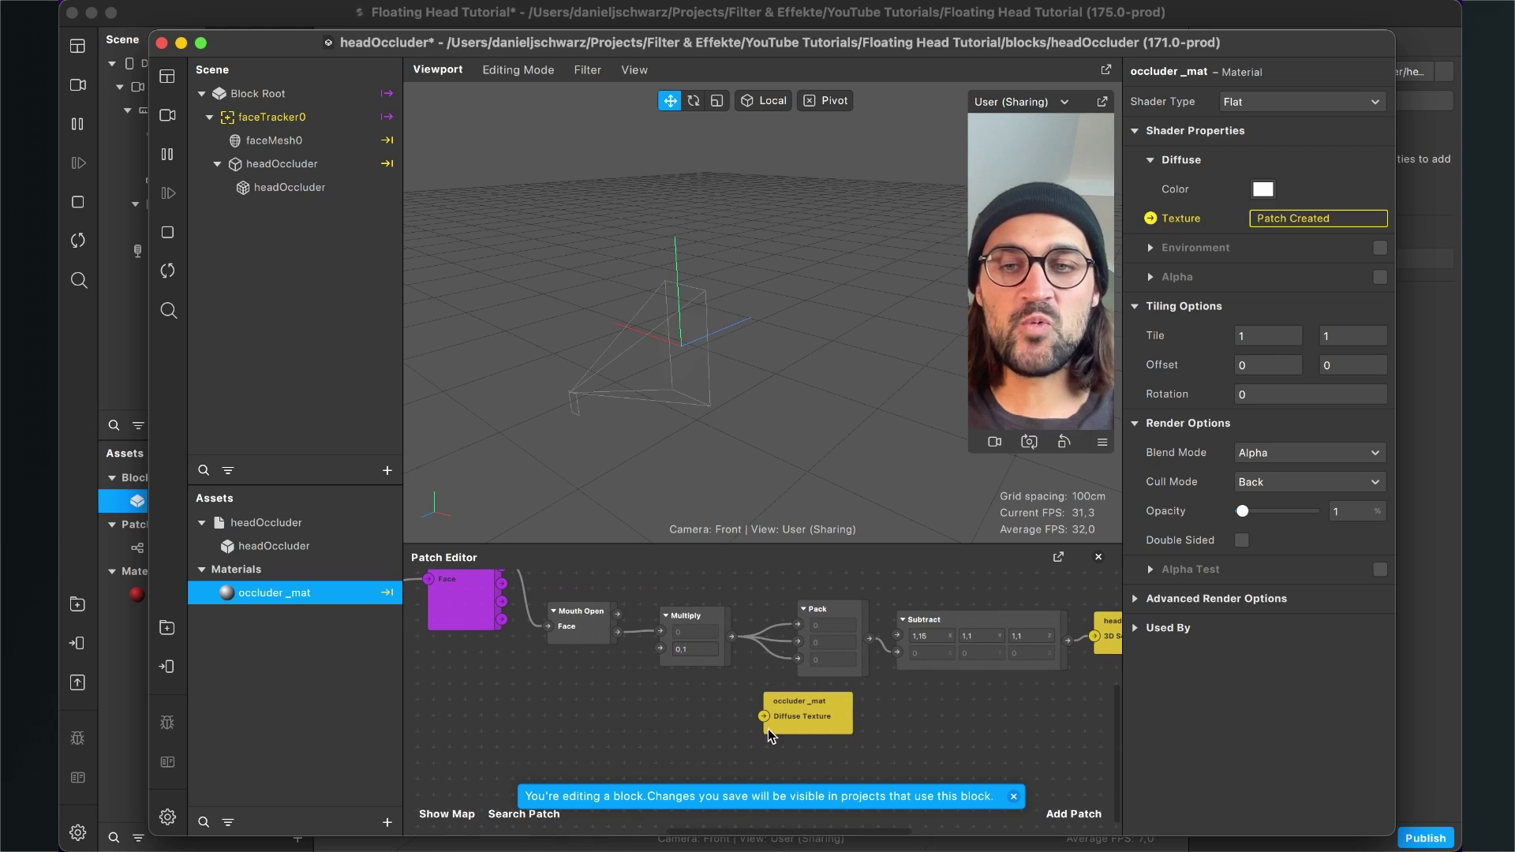
left_click_drag(772, 544, 720, 472)
left_click_drag(810, 667, 876, 706)
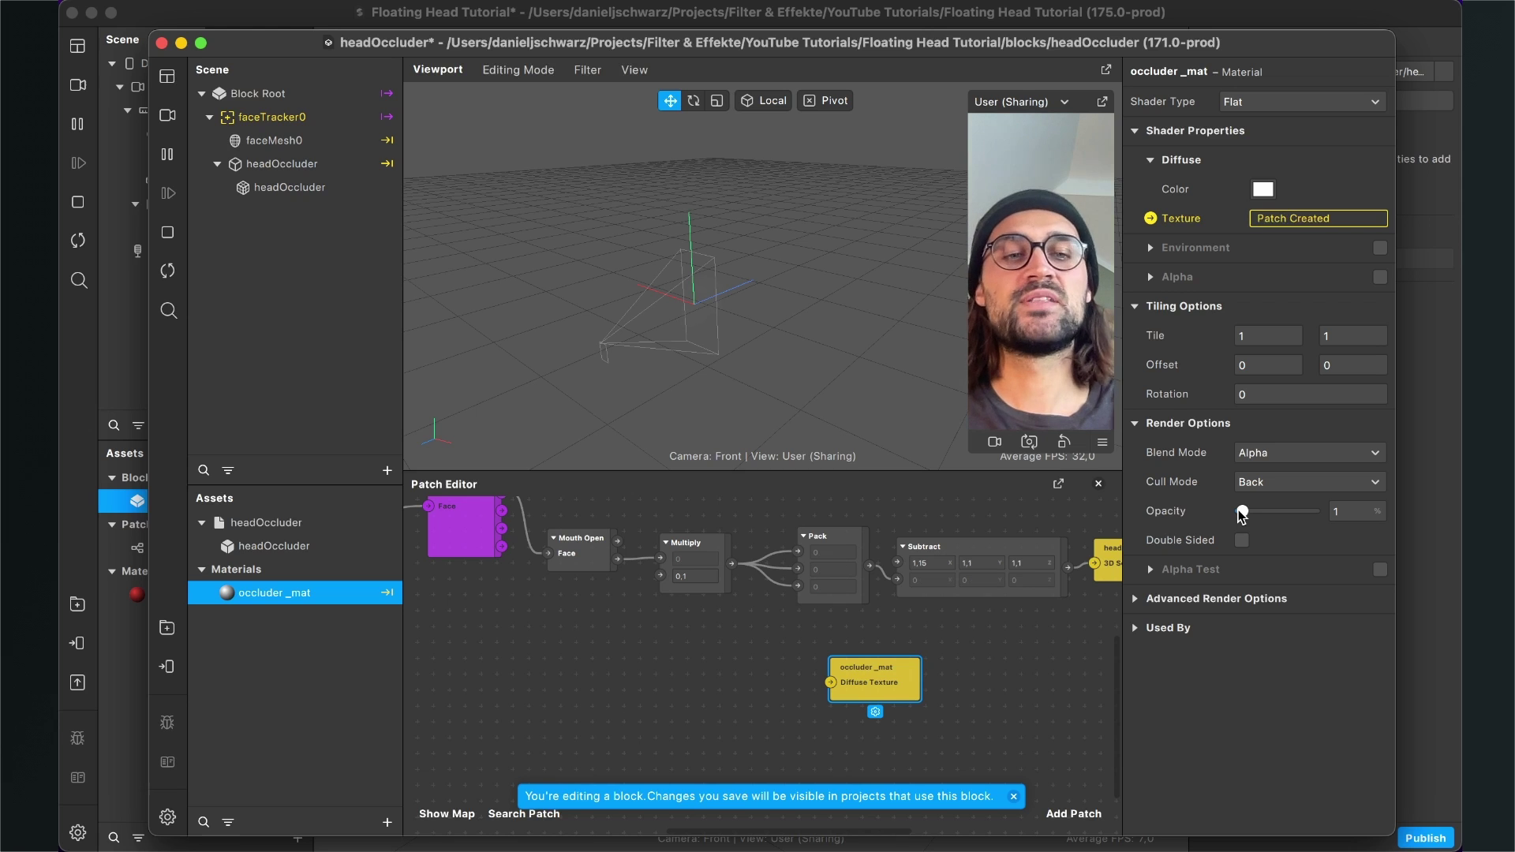
left_click_drag(1243, 511, 1377, 518)
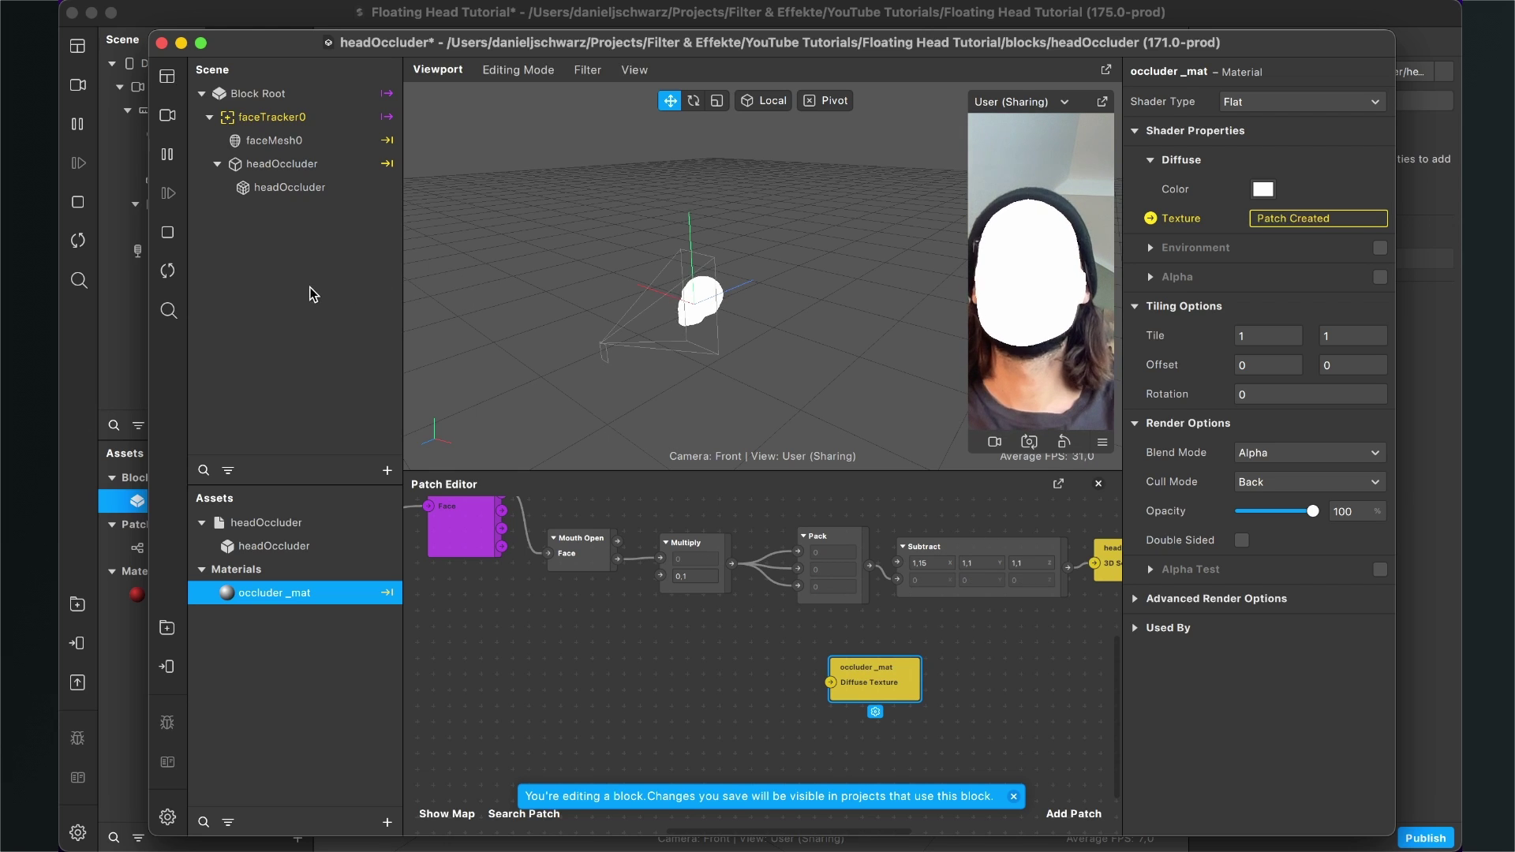
Step: Add an input named Texture with type Texture to the Block Root's properties and save the block
left_click(267, 96)
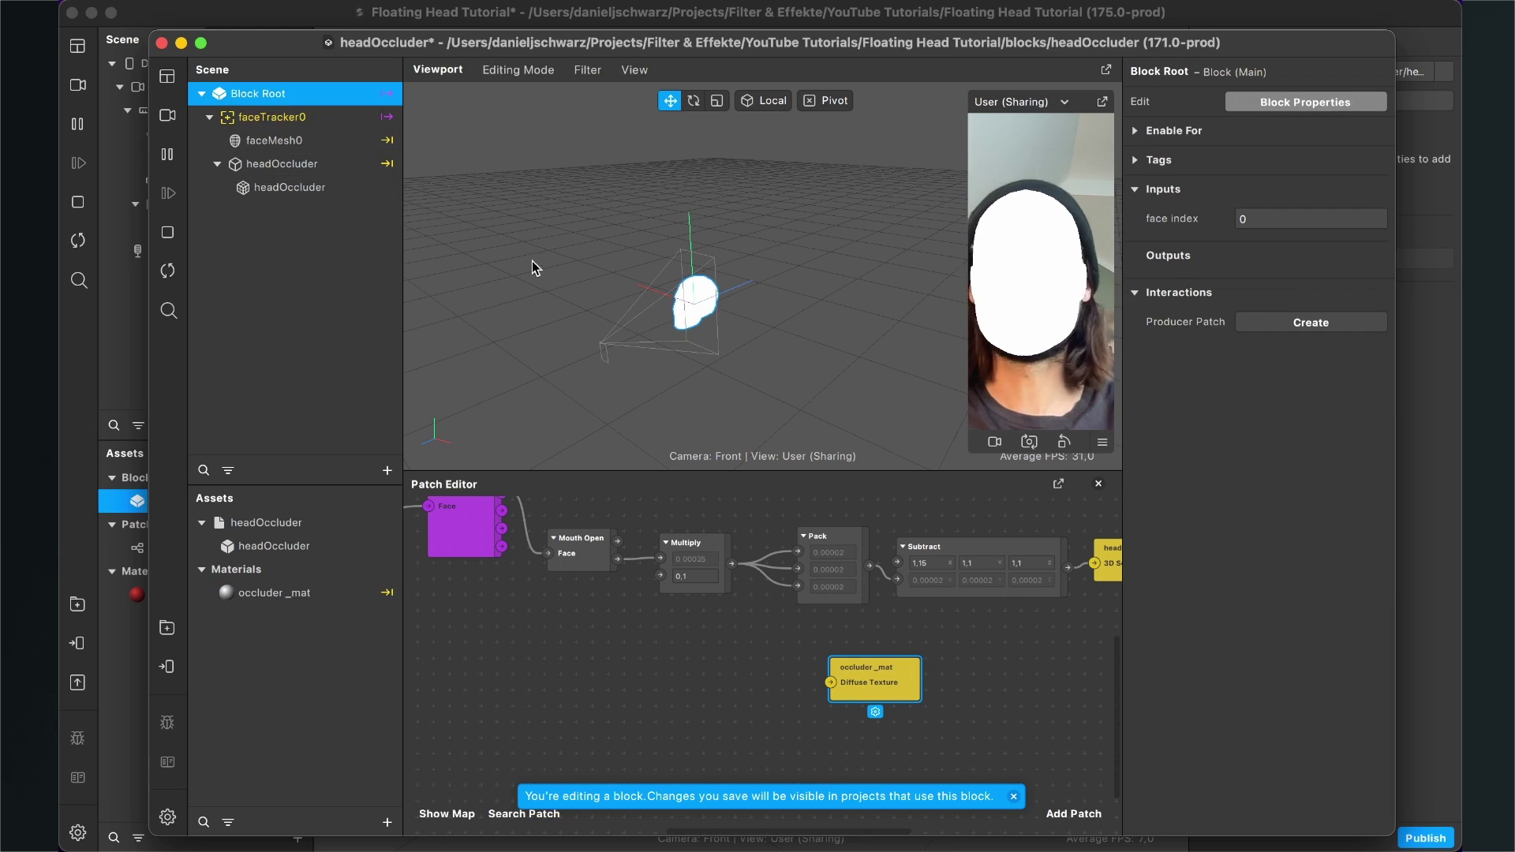
left_click(1289, 106)
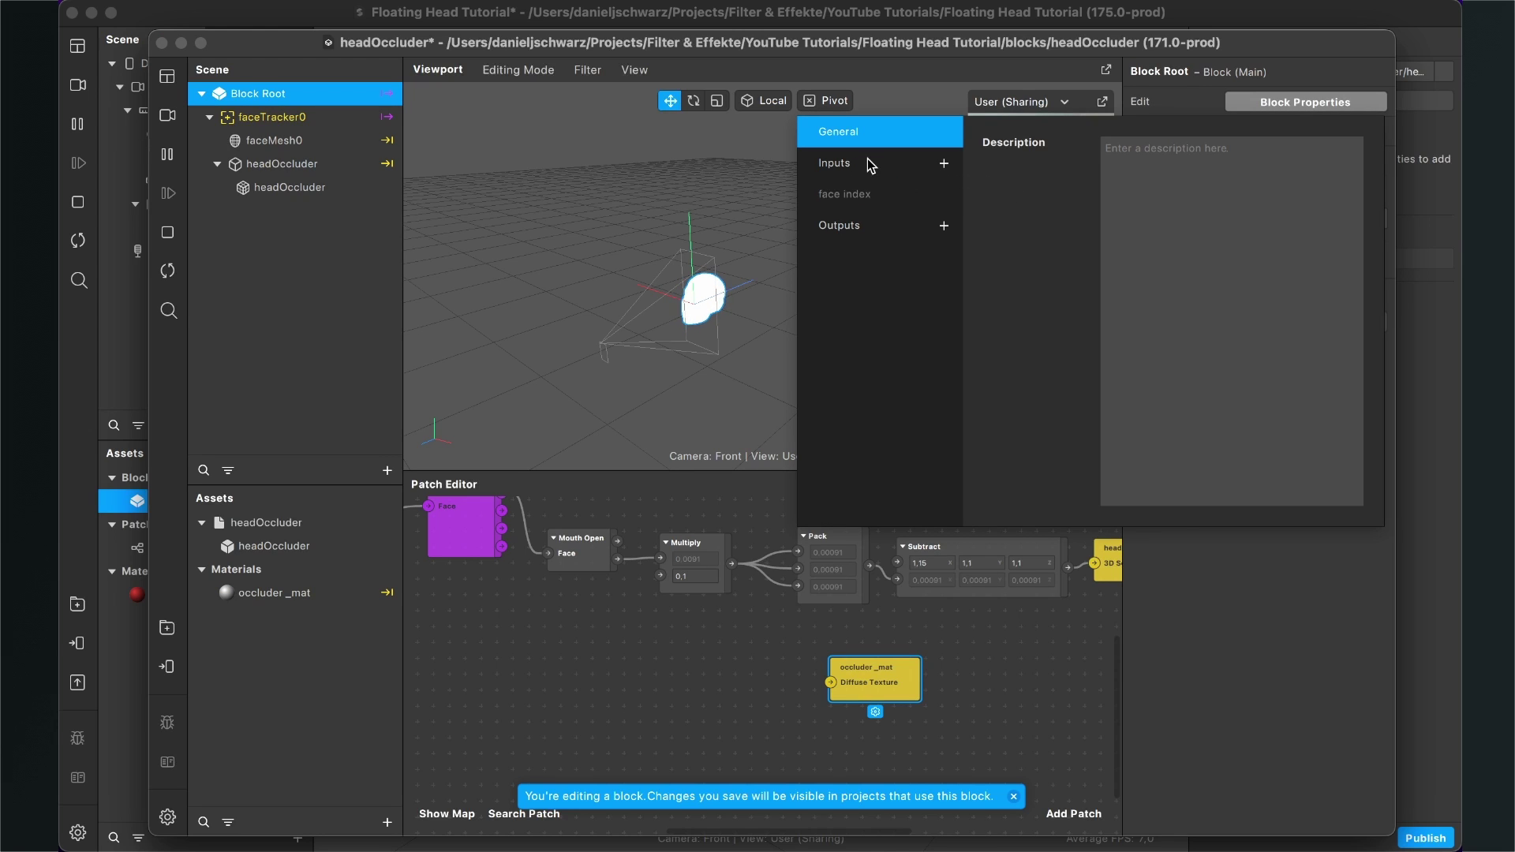
left_click(944, 165)
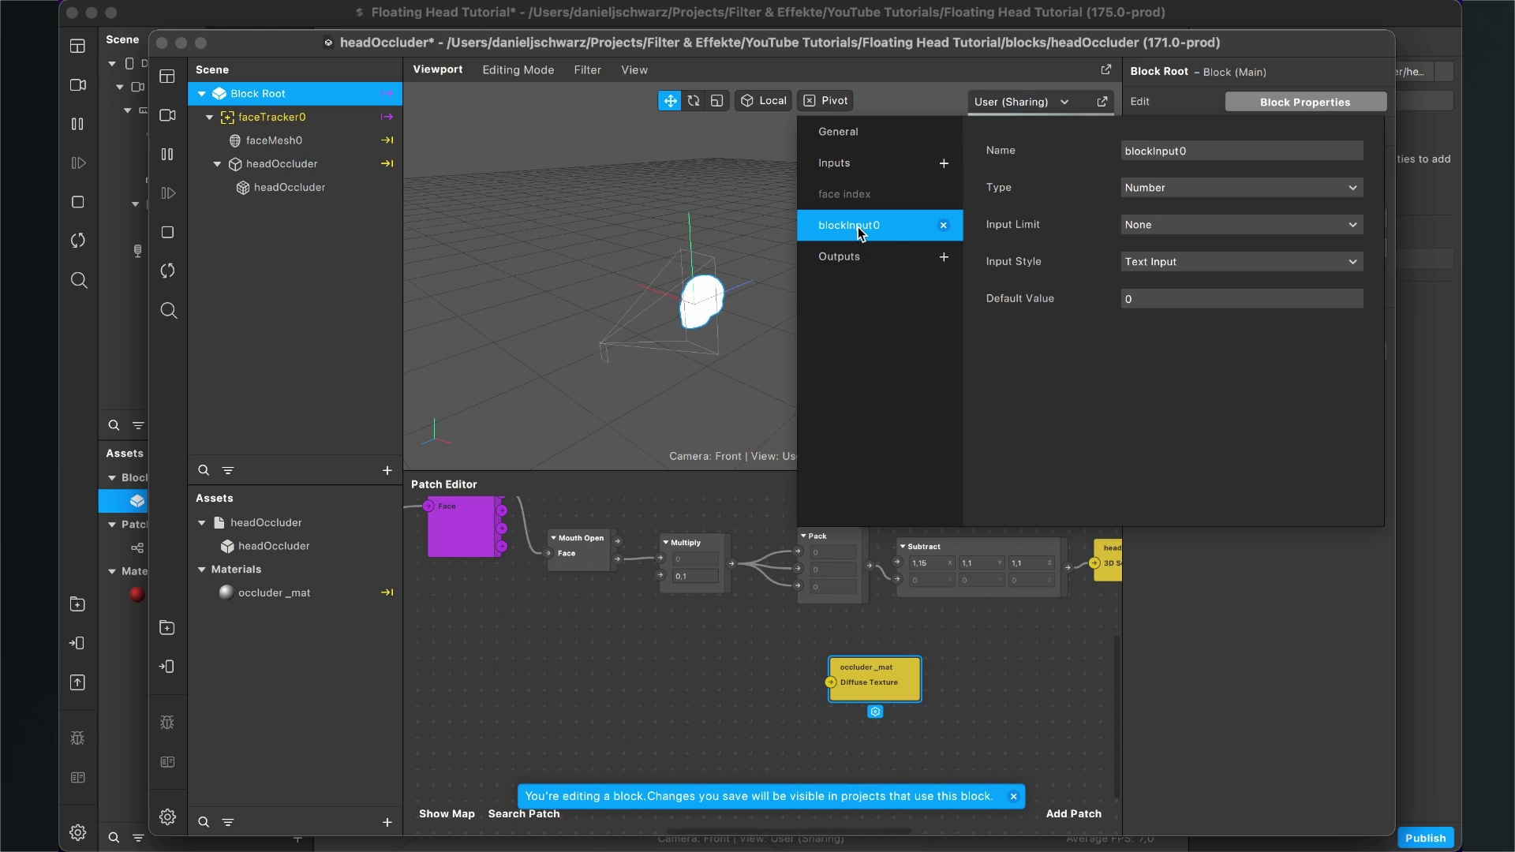
left_click(1215, 151)
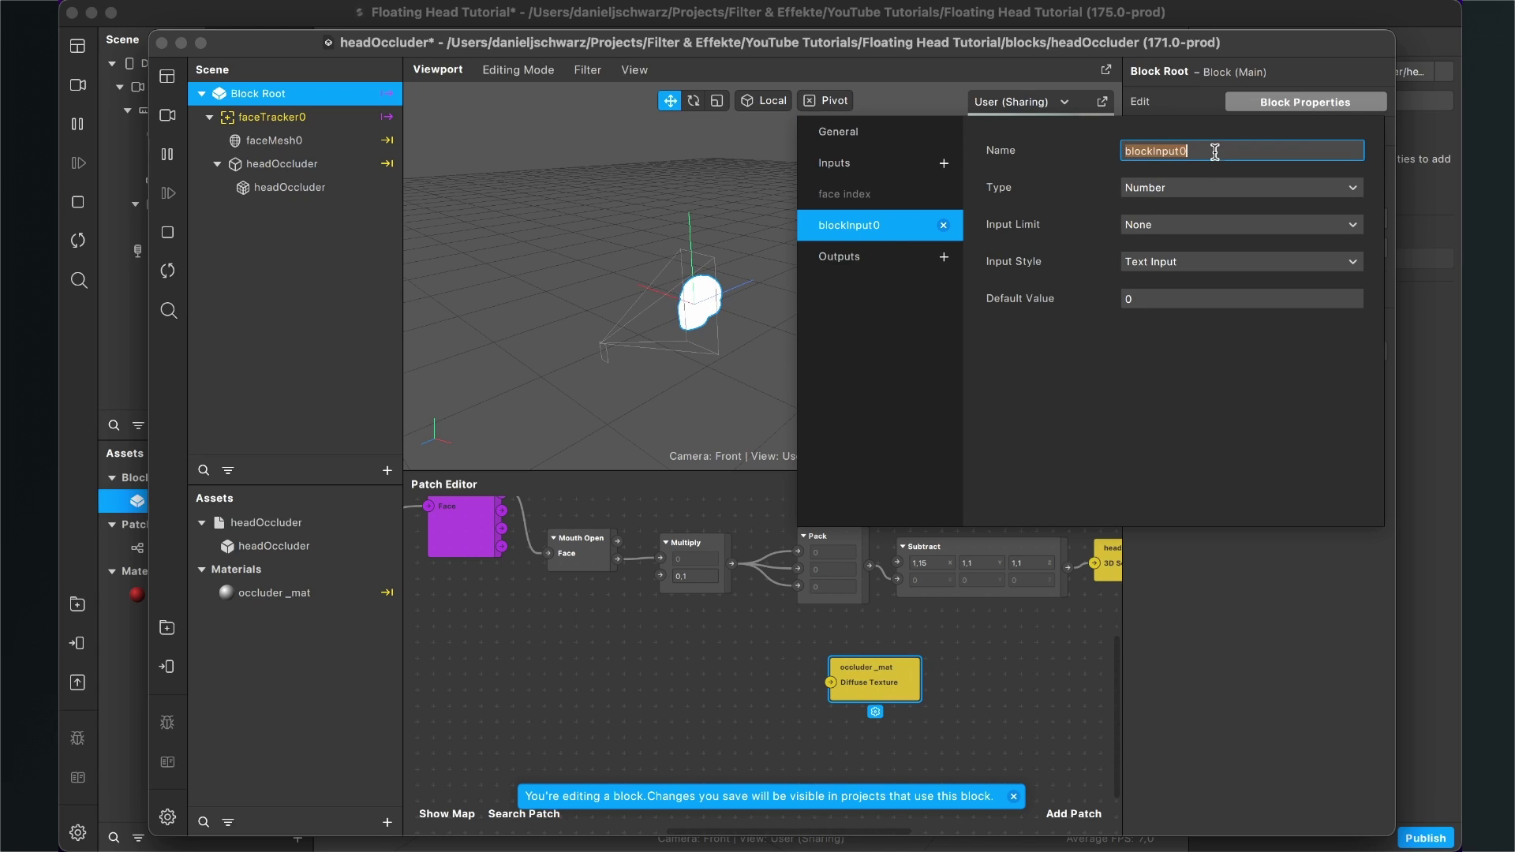
type("Texture")
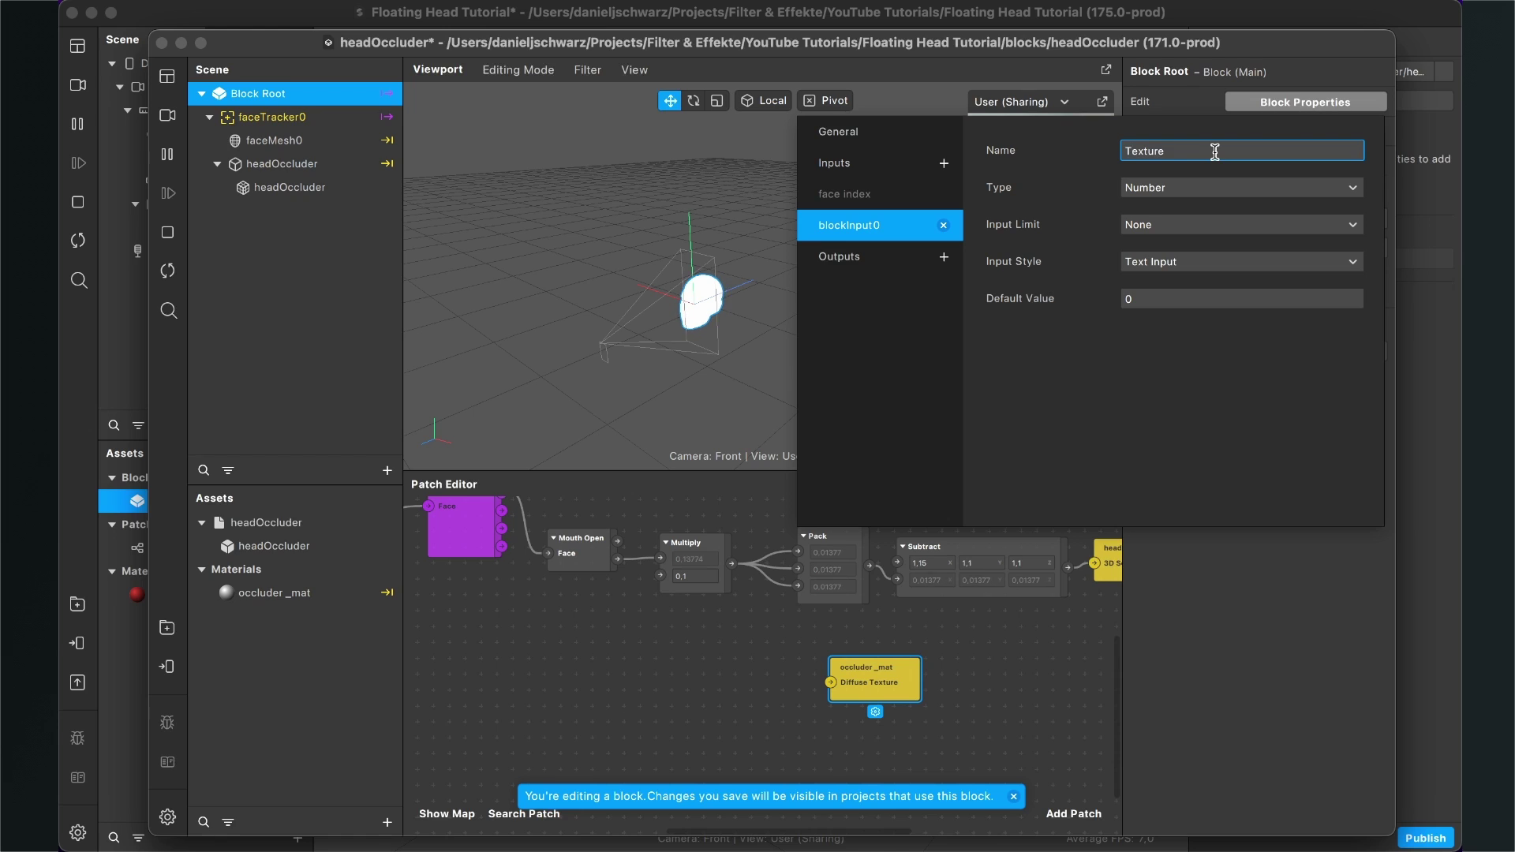
key("Return")
left_click(1162, 188)
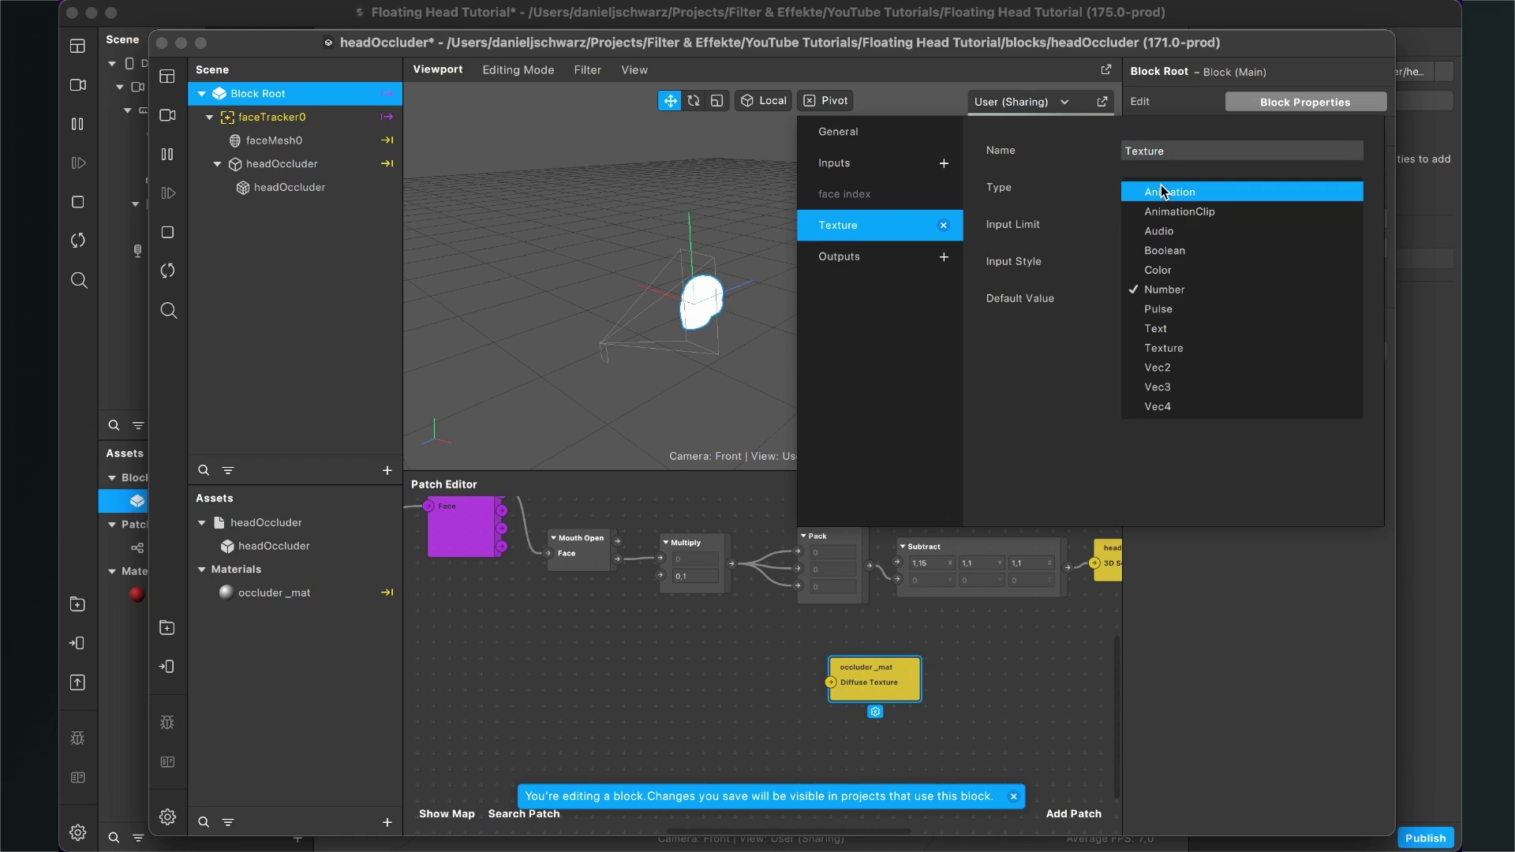
left_click(1177, 348)
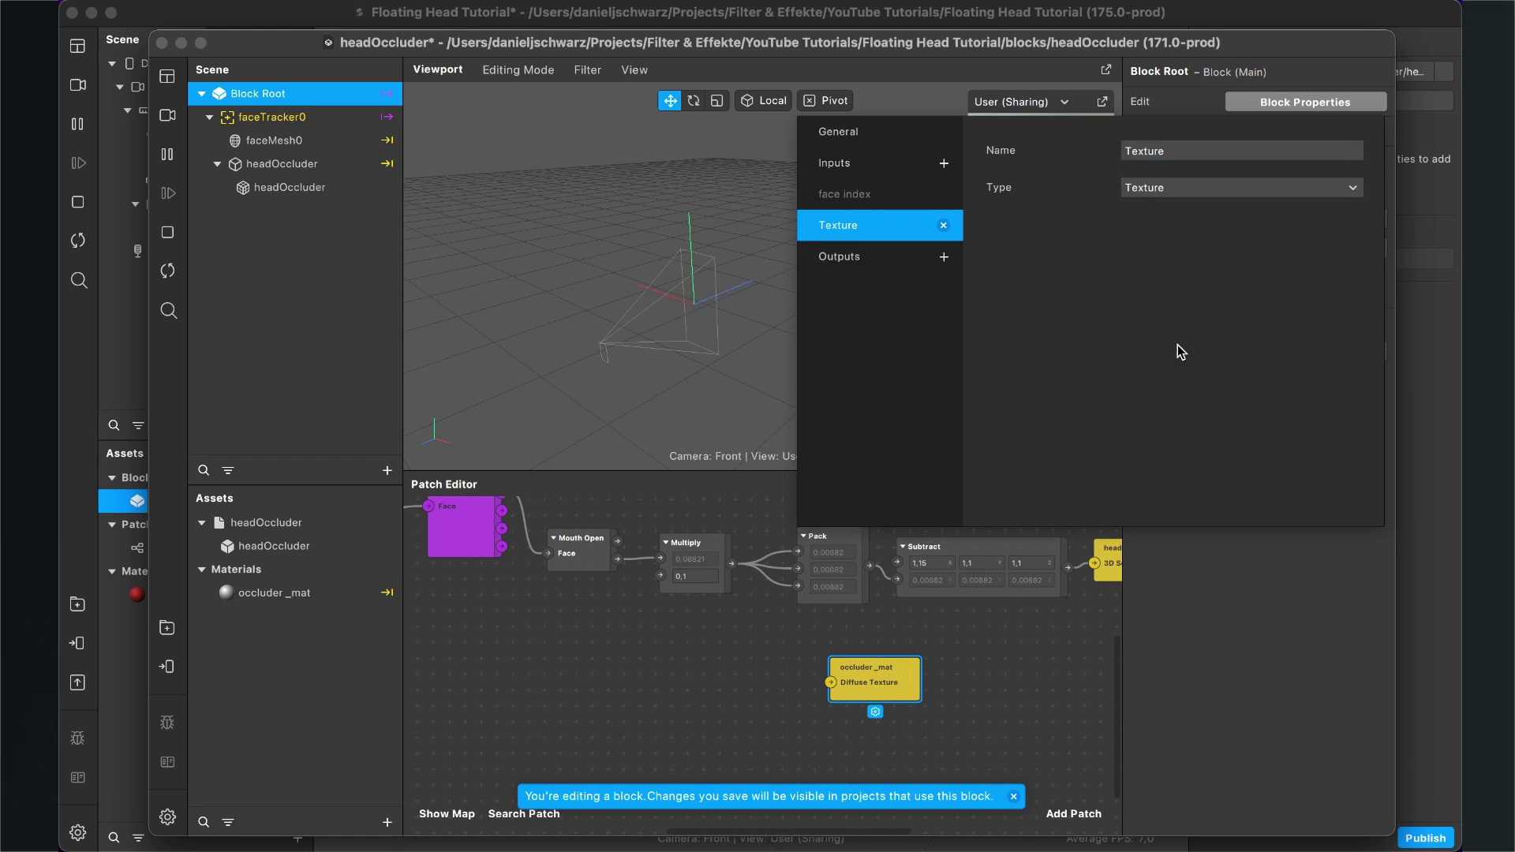
left_click(1224, 642)
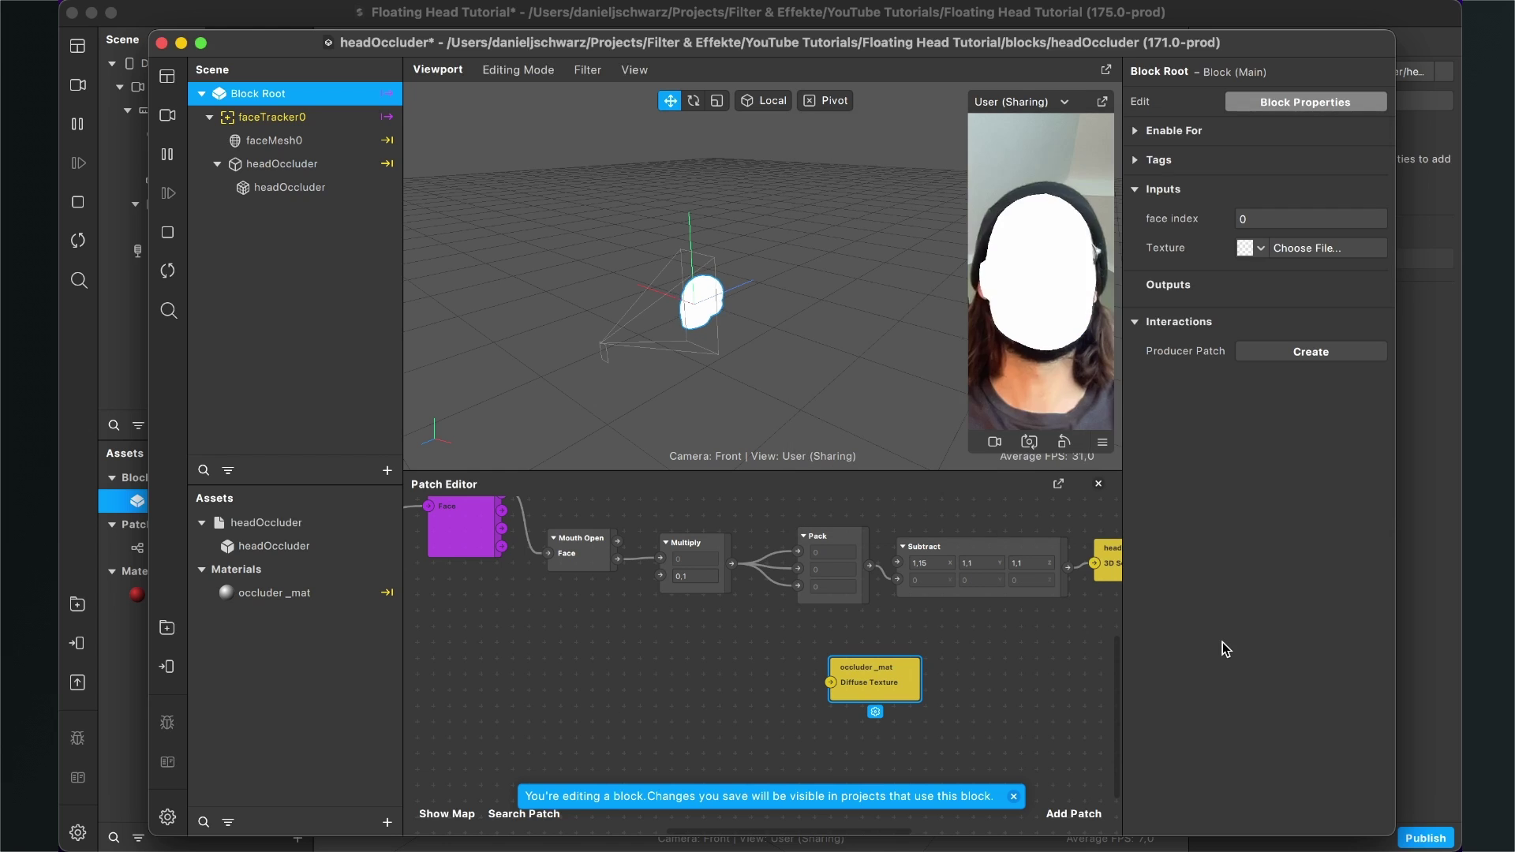
key("super+s")
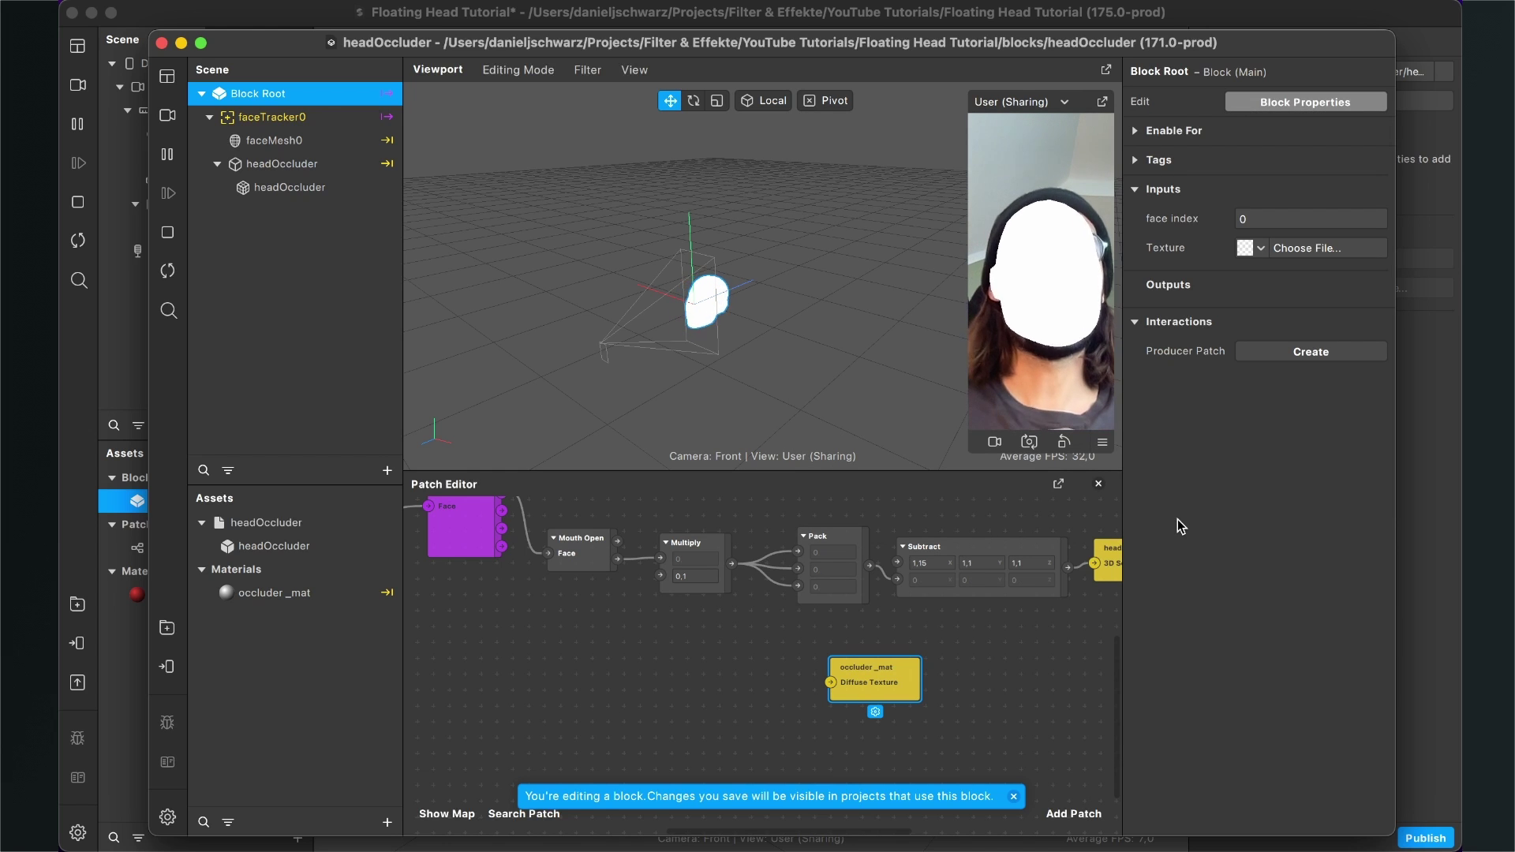
Step: Connect the Block Root patch's Texture output to occluder_mat's Diffuse Texture input and save the block
scroll(641, 646, "up", 5)
scroll(641, 645, "left", 8)
scroll(640, 646, "down", 2)
scroll(641, 645, "down", 3, "ctrl")
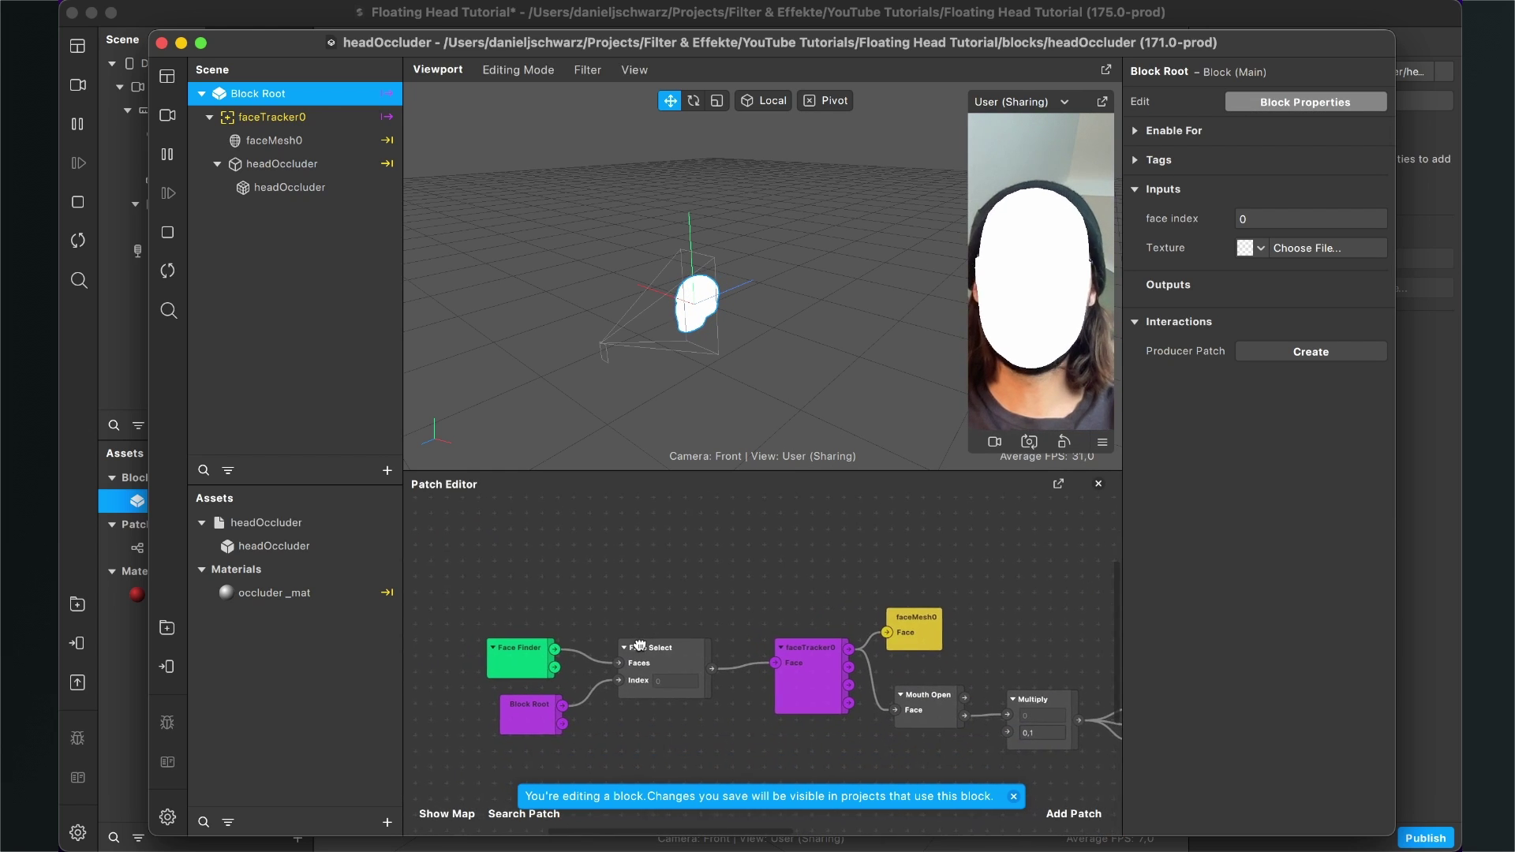
scroll(609, 700, "up", 2, "ctrl")
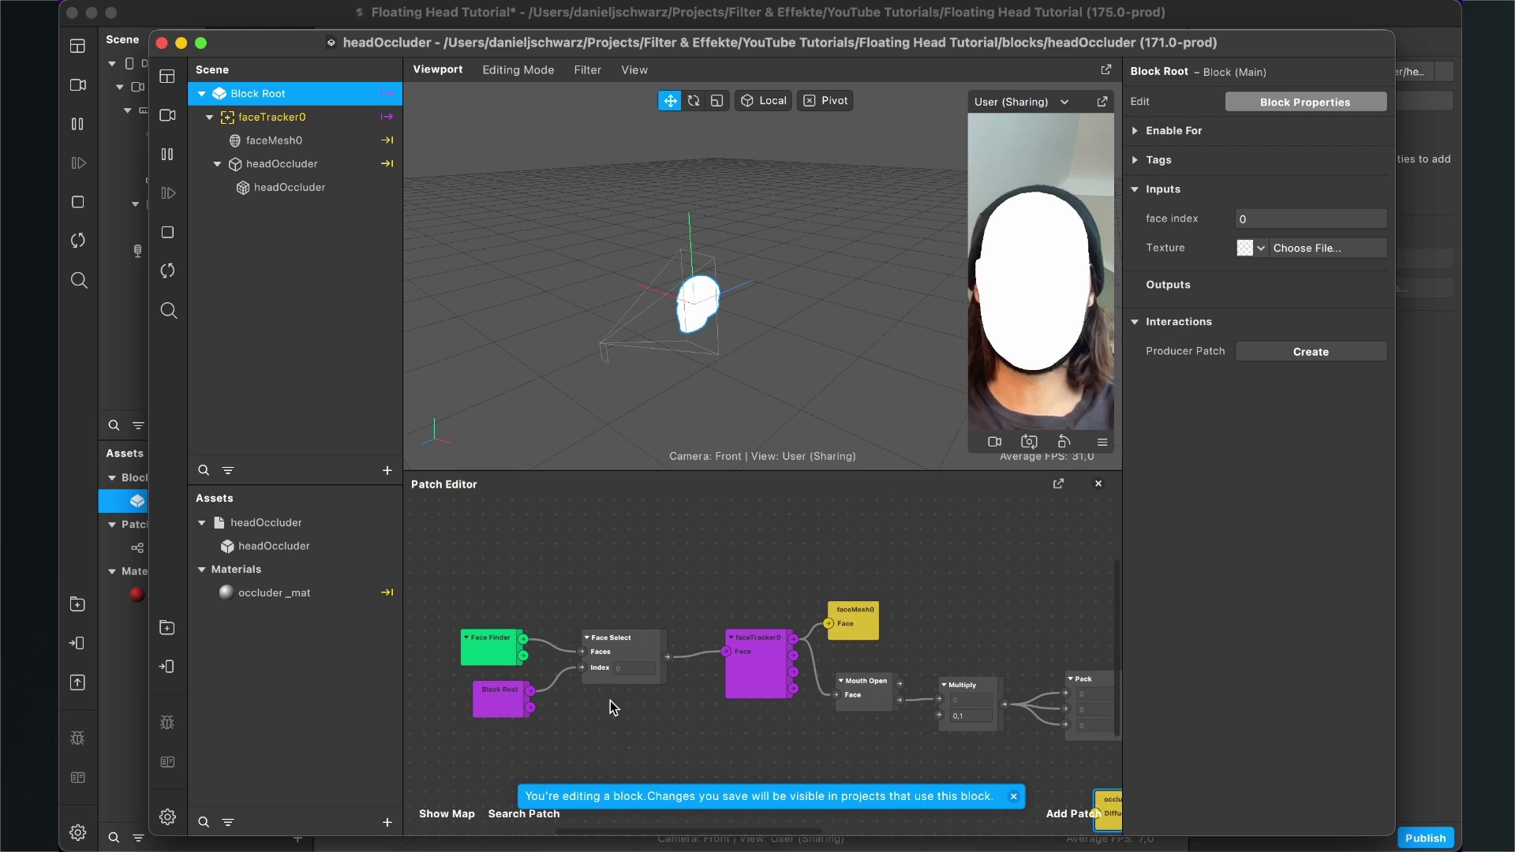
left_click(499, 715)
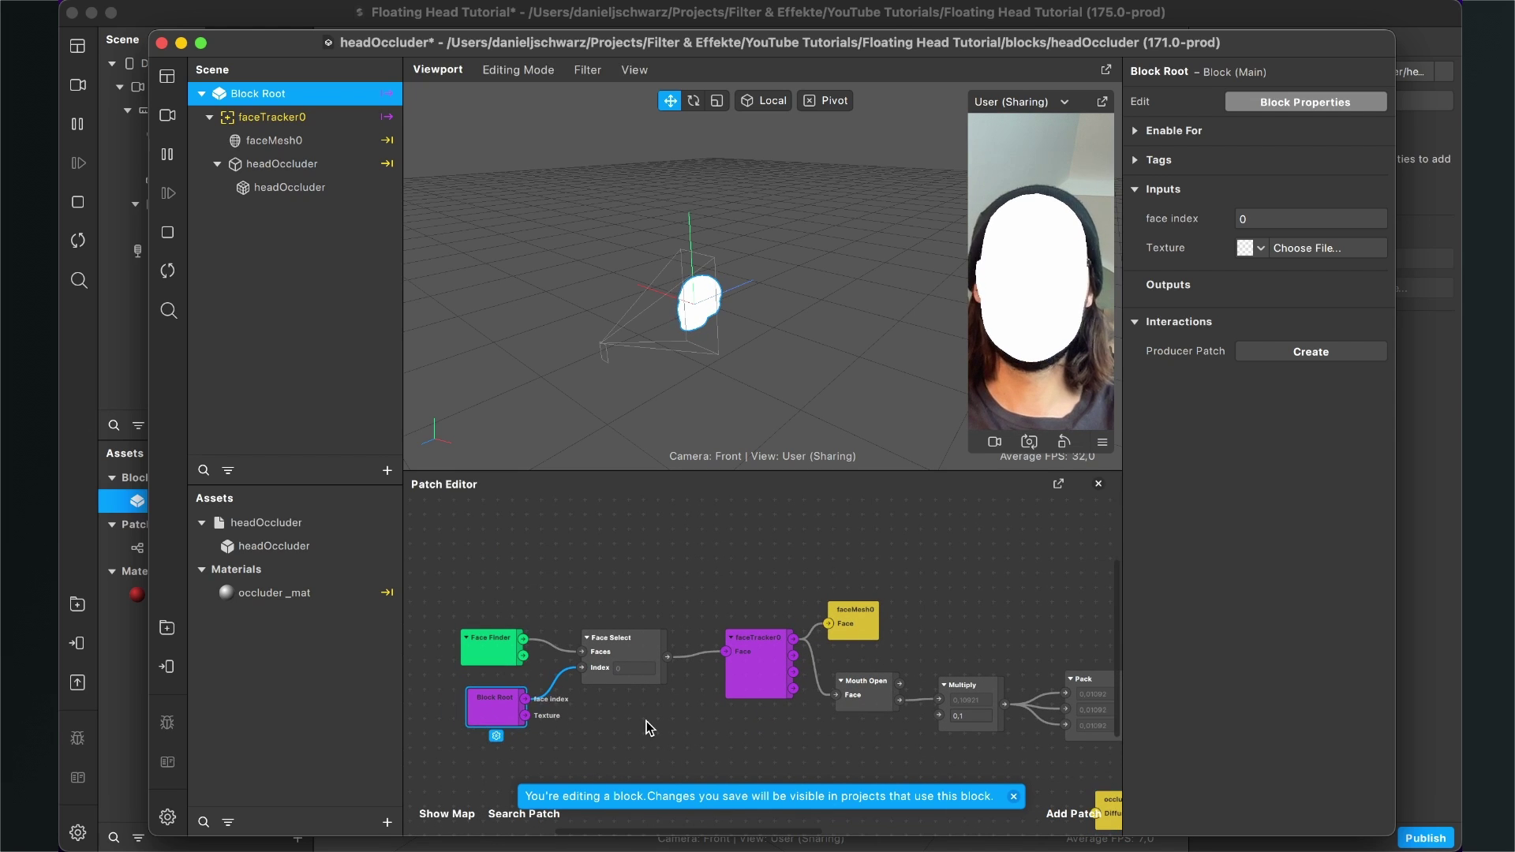
scroll(646, 722, "down", 3)
scroll(647, 721, "right", 1)
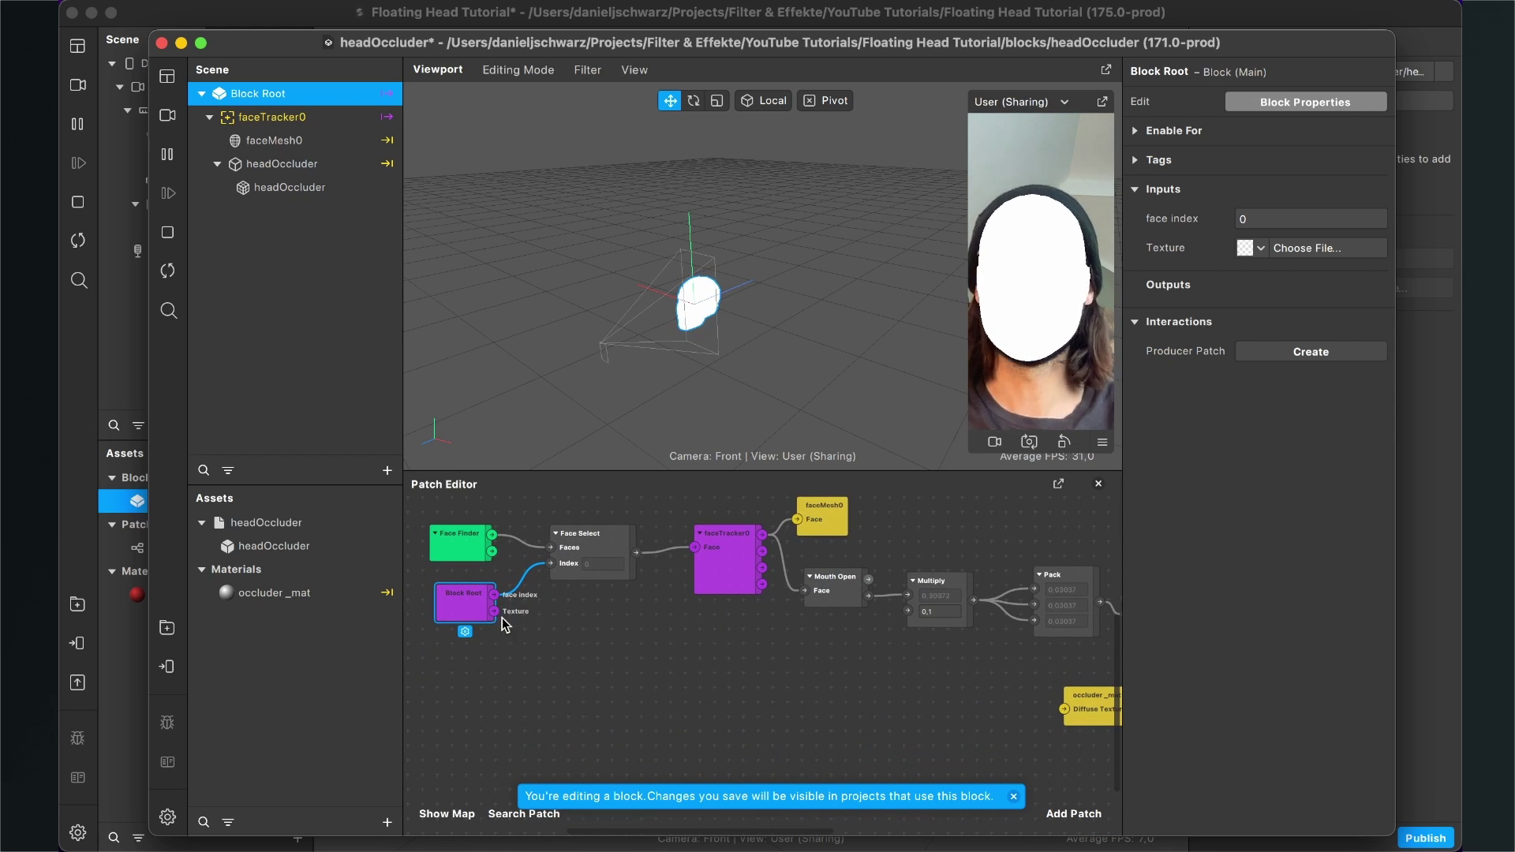
left_click_drag(1071, 714, 705, 683)
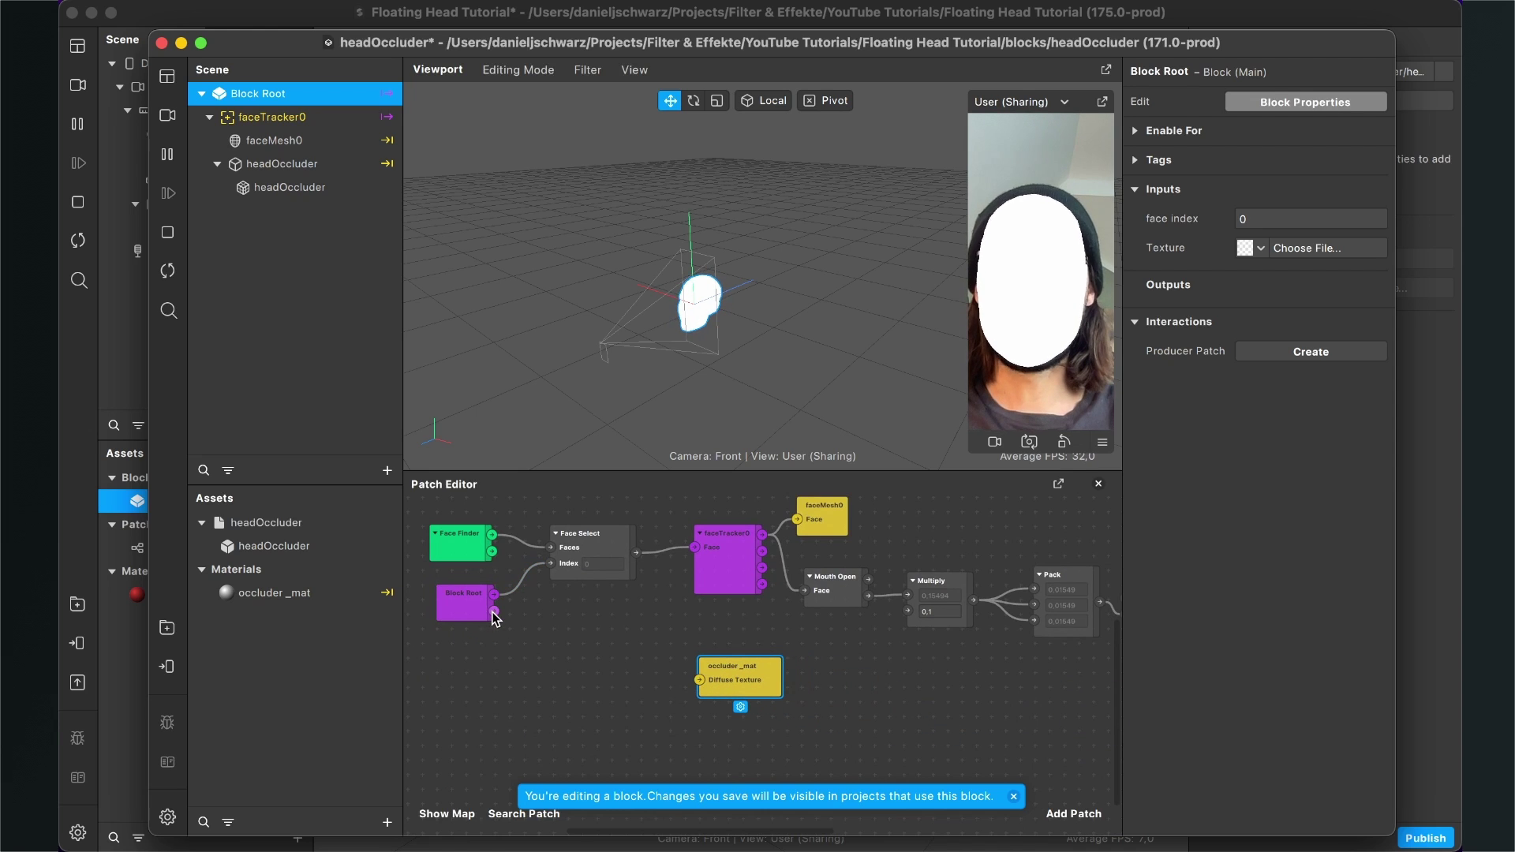
left_click_drag(494, 612, 699, 680)
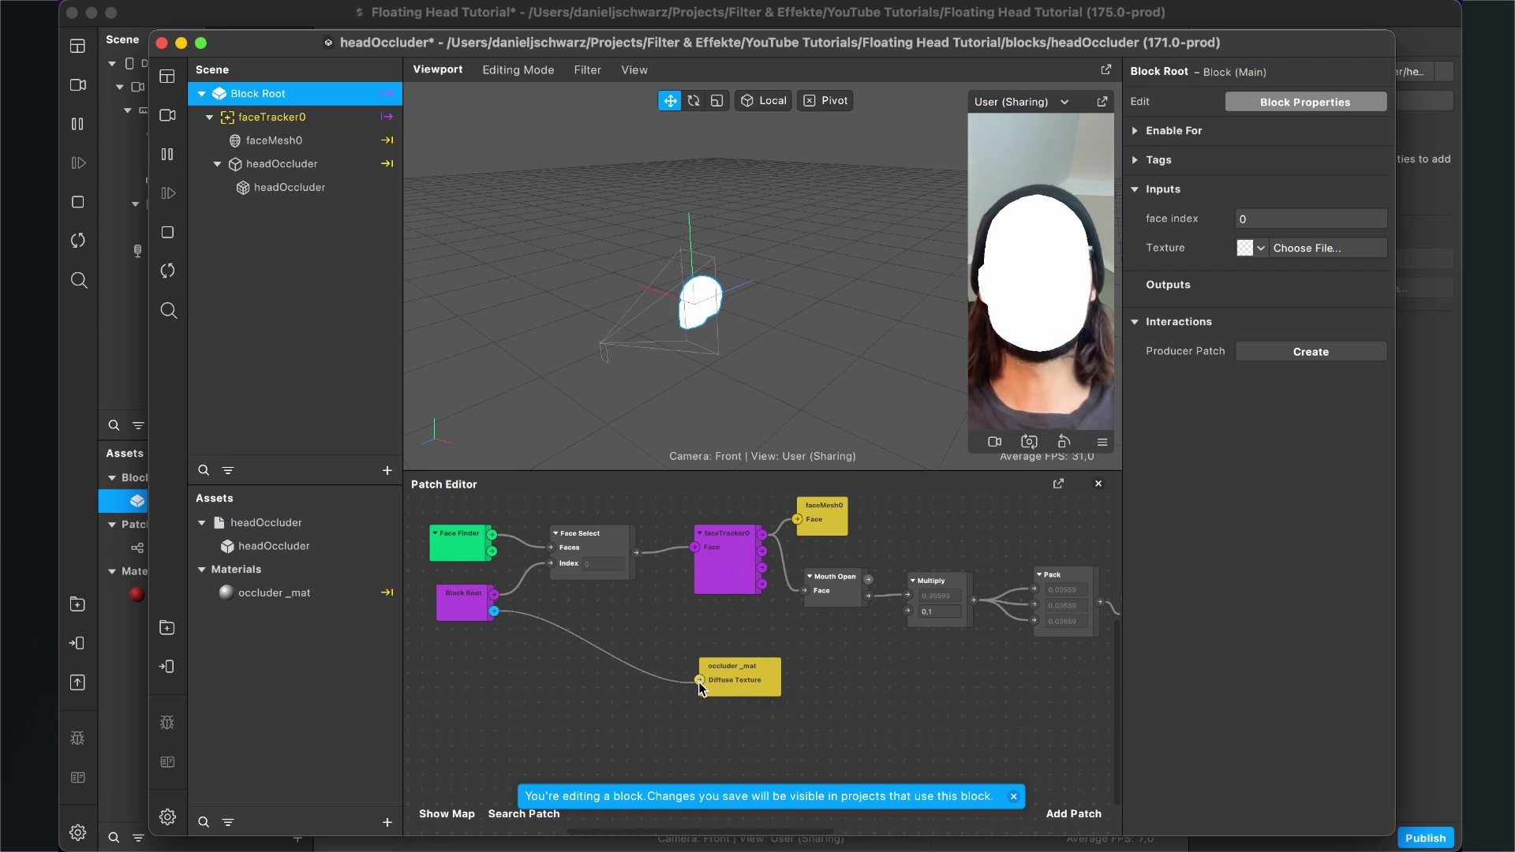
scroll(606, 672, "left", 2)
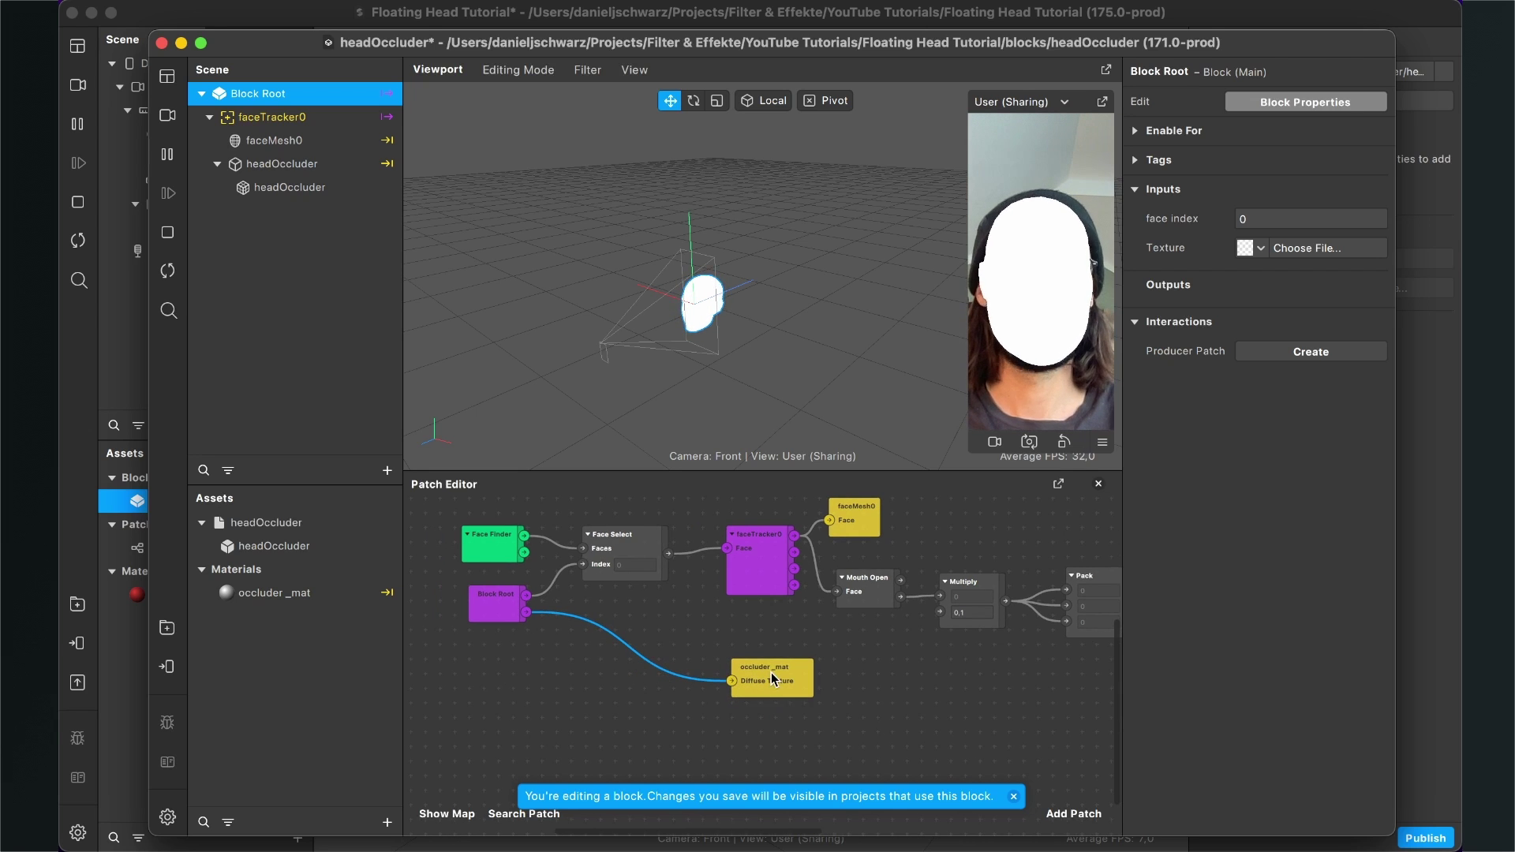
left_click(763, 685)
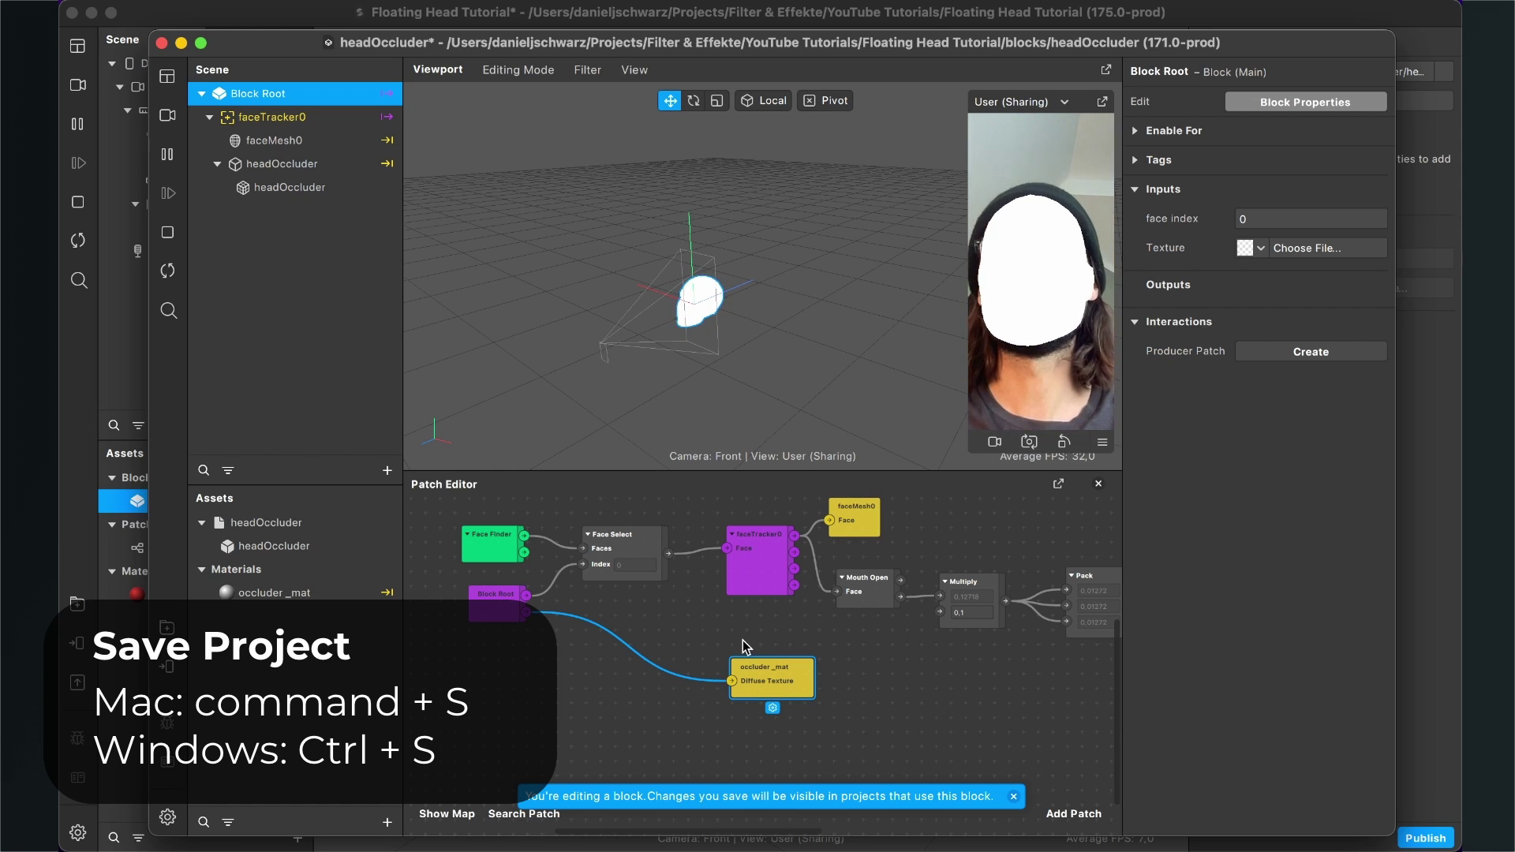
left_click(255, 5)
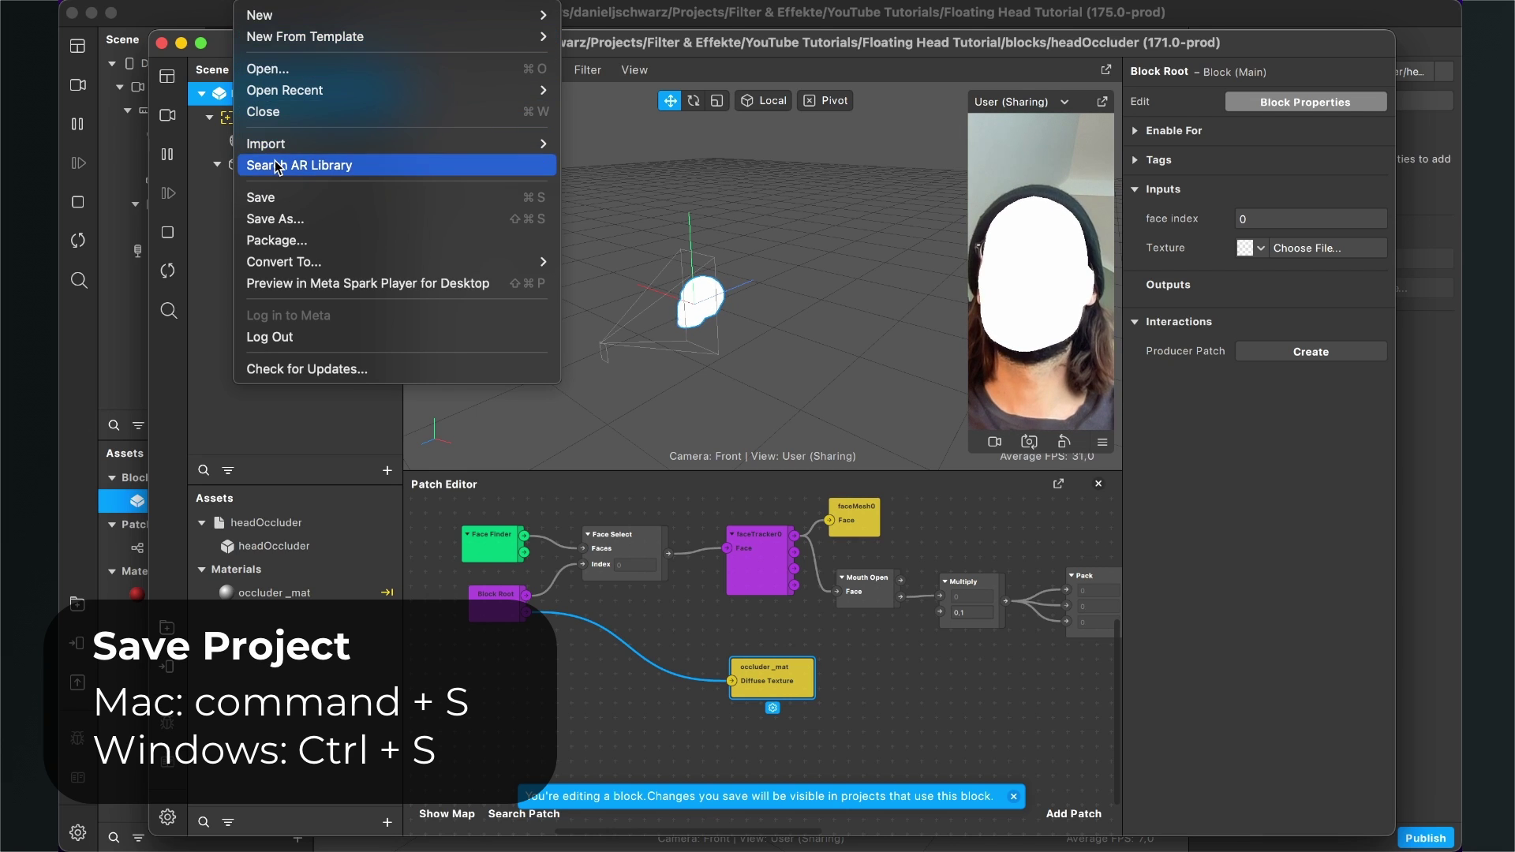
left_click(273, 197)
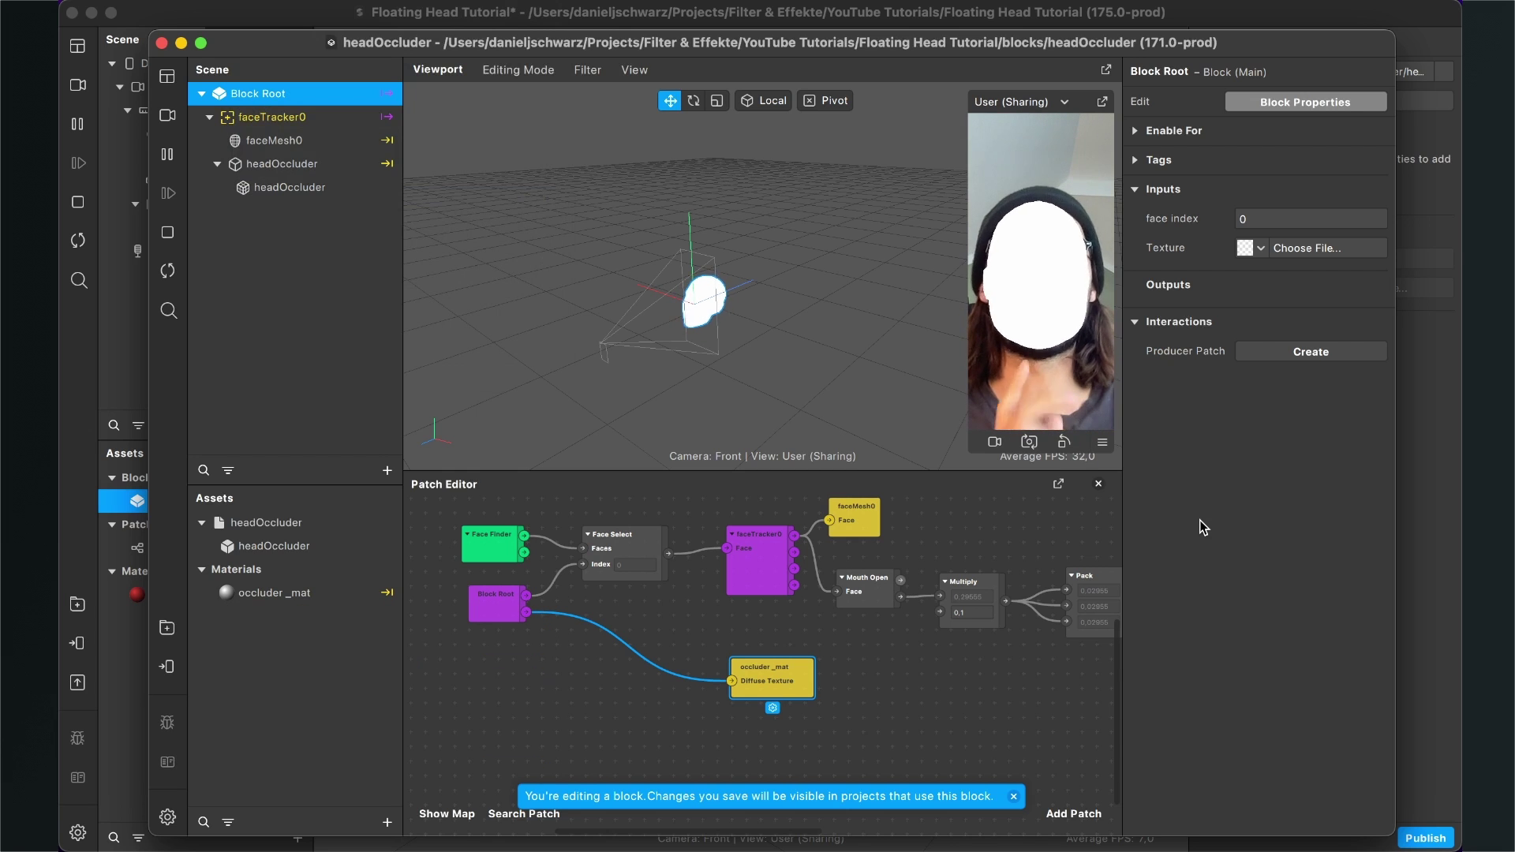
Step: Return to the main Floating Head Tutorial project and add the Texture UV Projection patch to its patch graph
left_click(1436, 487)
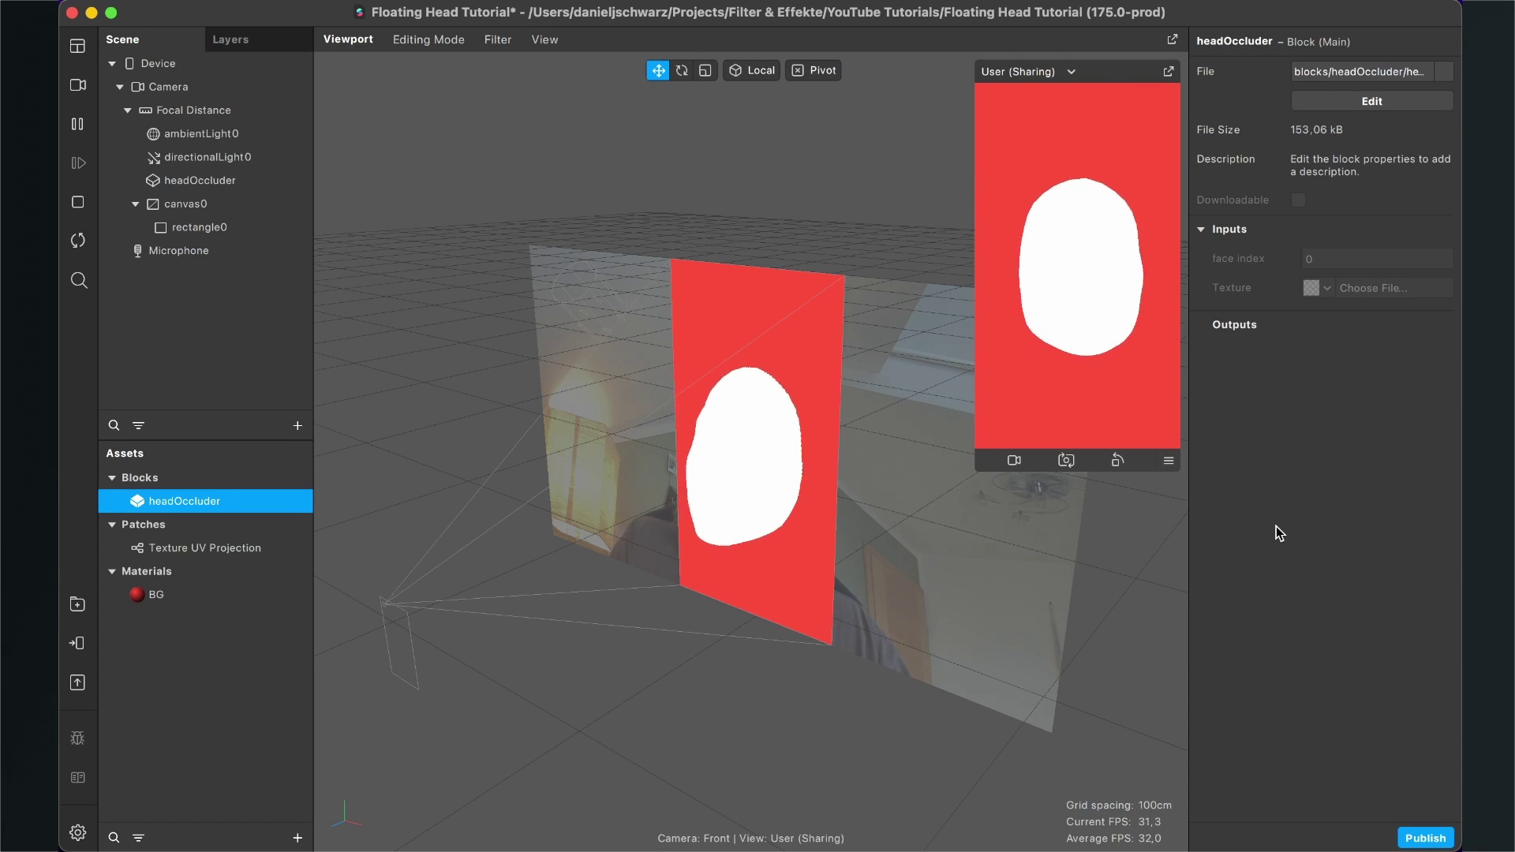
key("super+shift+p")
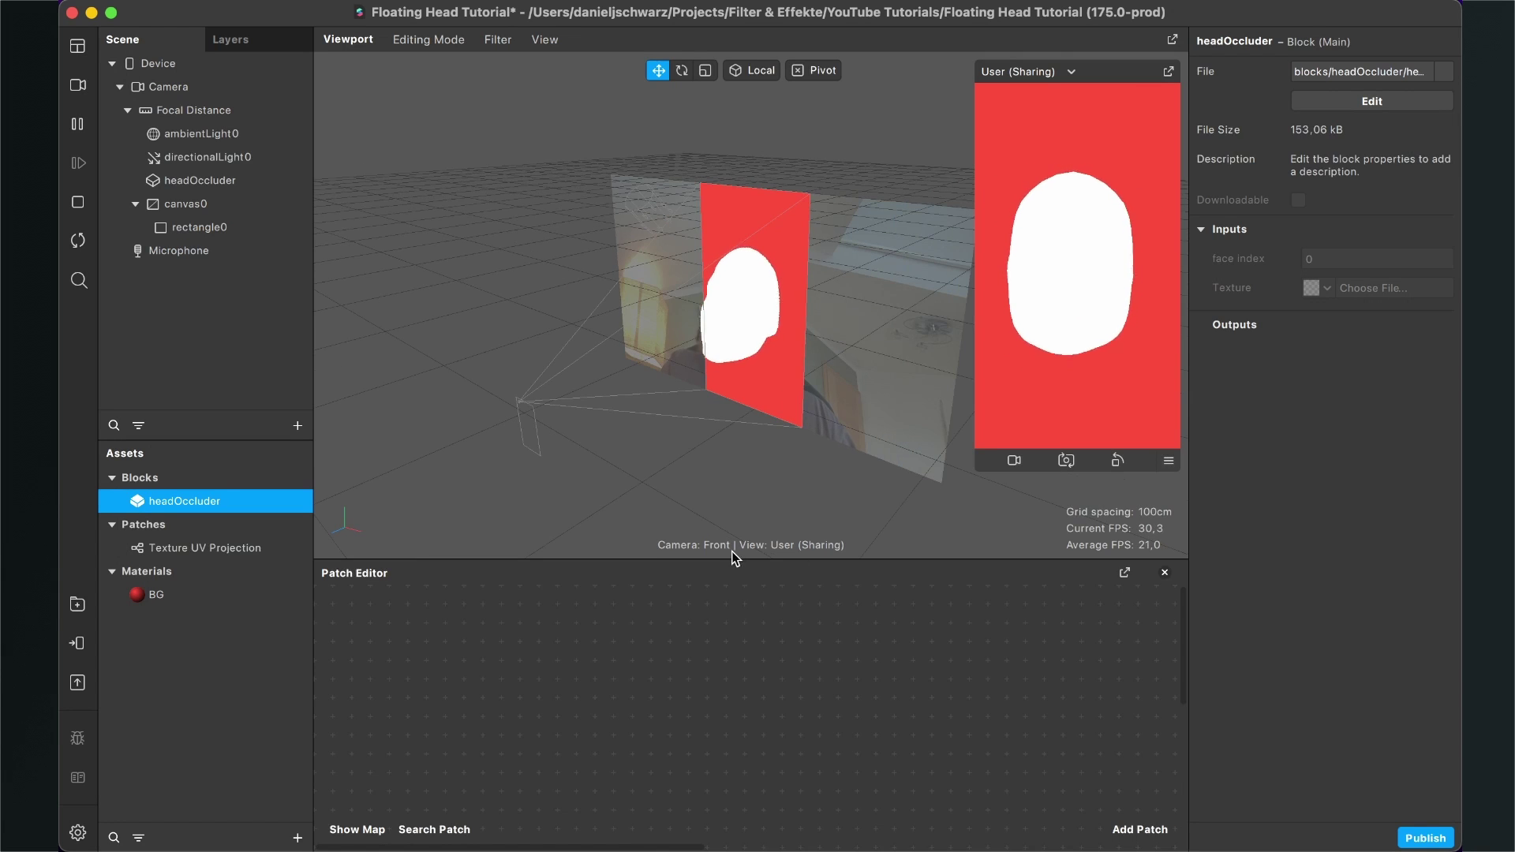
left_click_drag(734, 560, 737, 530)
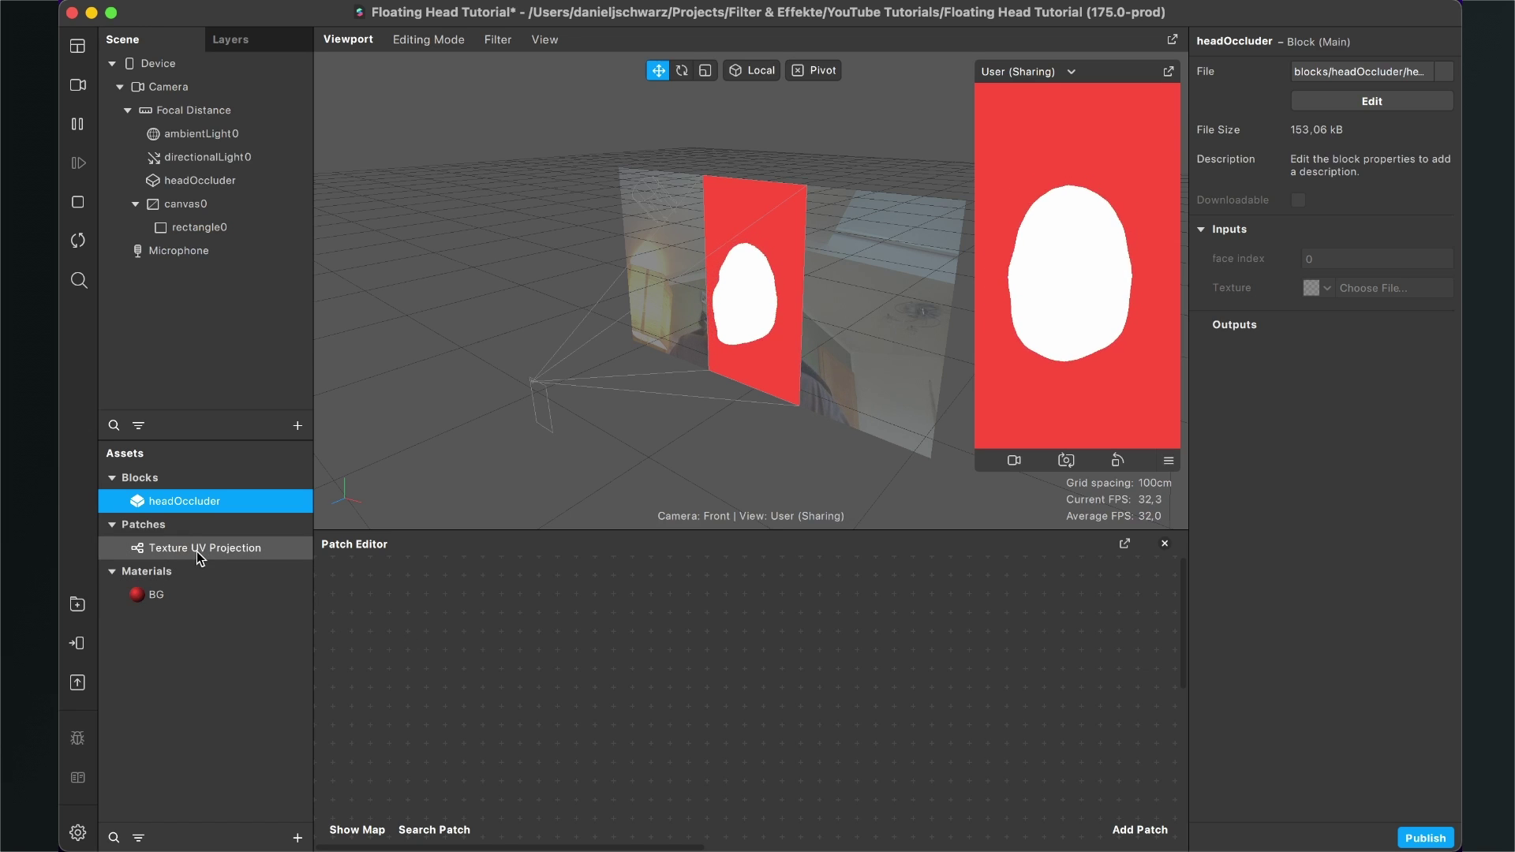
left_click_drag(200, 552, 707, 698)
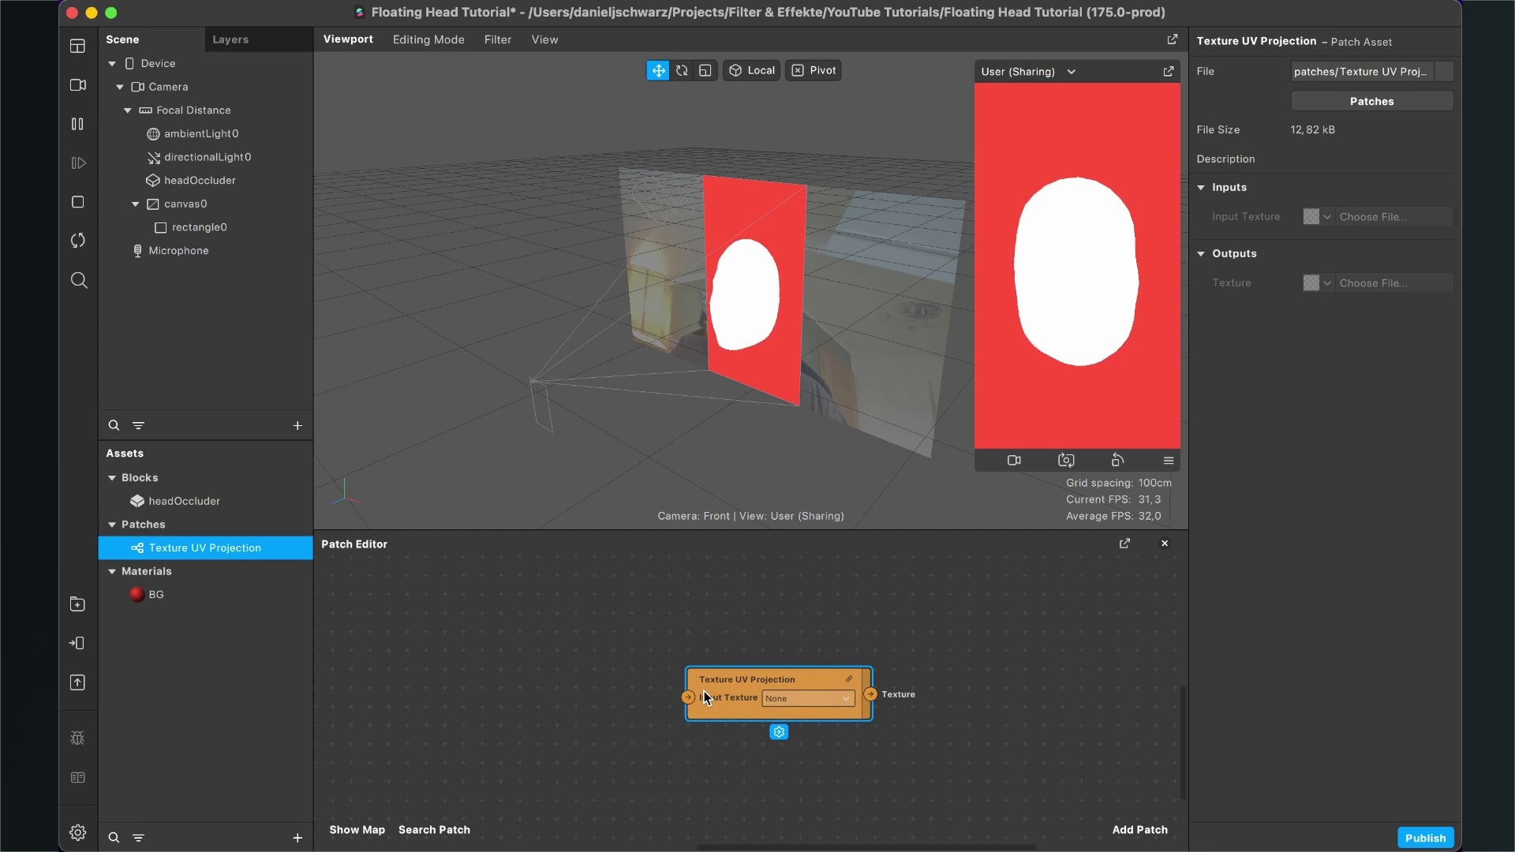
scroll(729, 695, "down", 2)
scroll(729, 695, "right", 1)
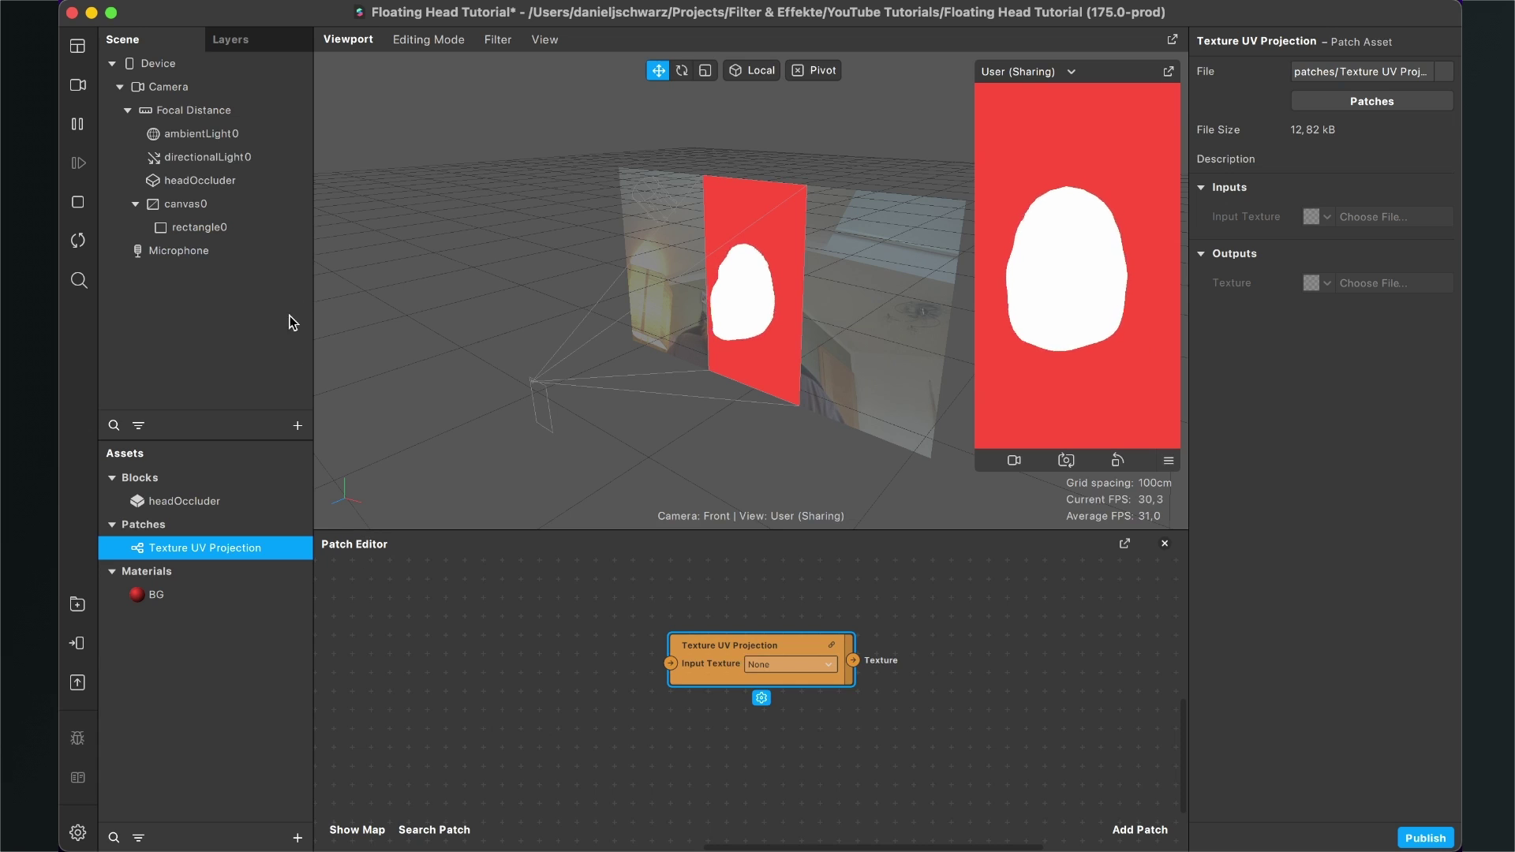
Step: Extract the camera's texture, add it as a patch, and connect its RGBA output to Texture UV Projection's Input Texture
left_click(205, 89)
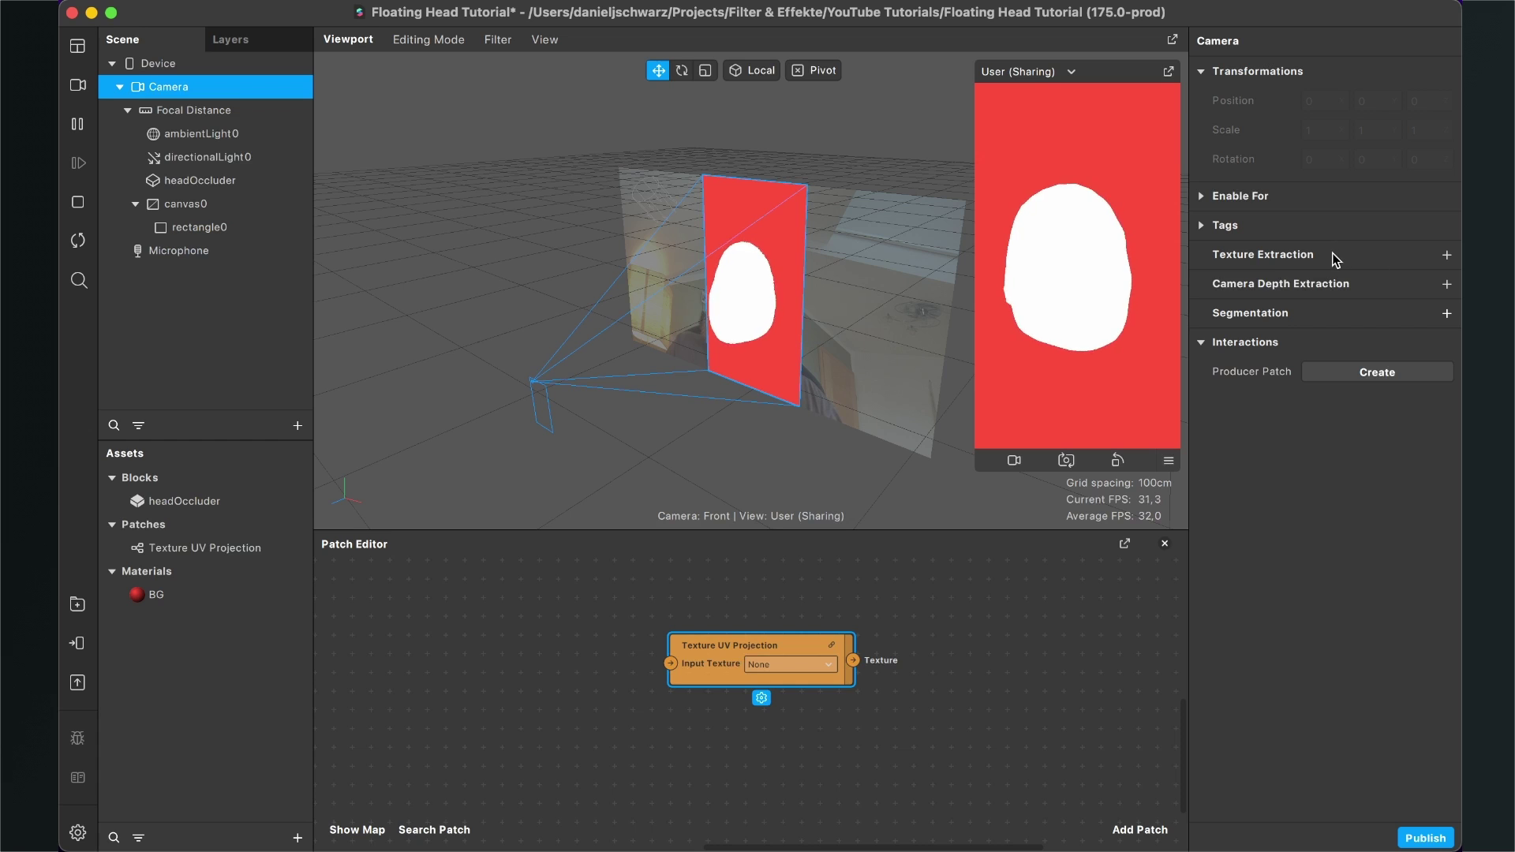
left_click(1447, 255)
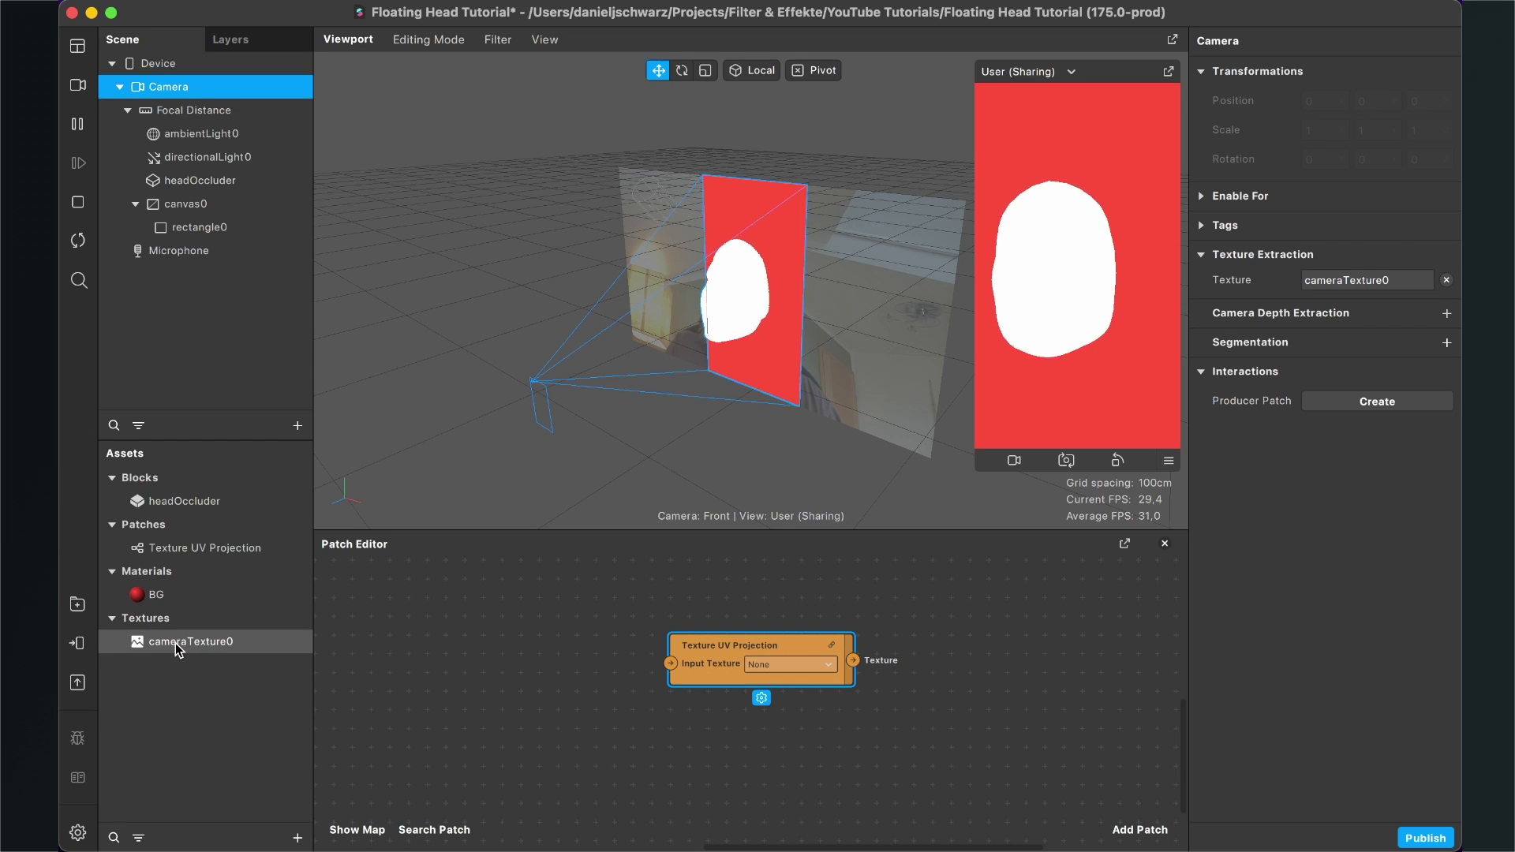
left_click_drag(179, 649, 420, 660)
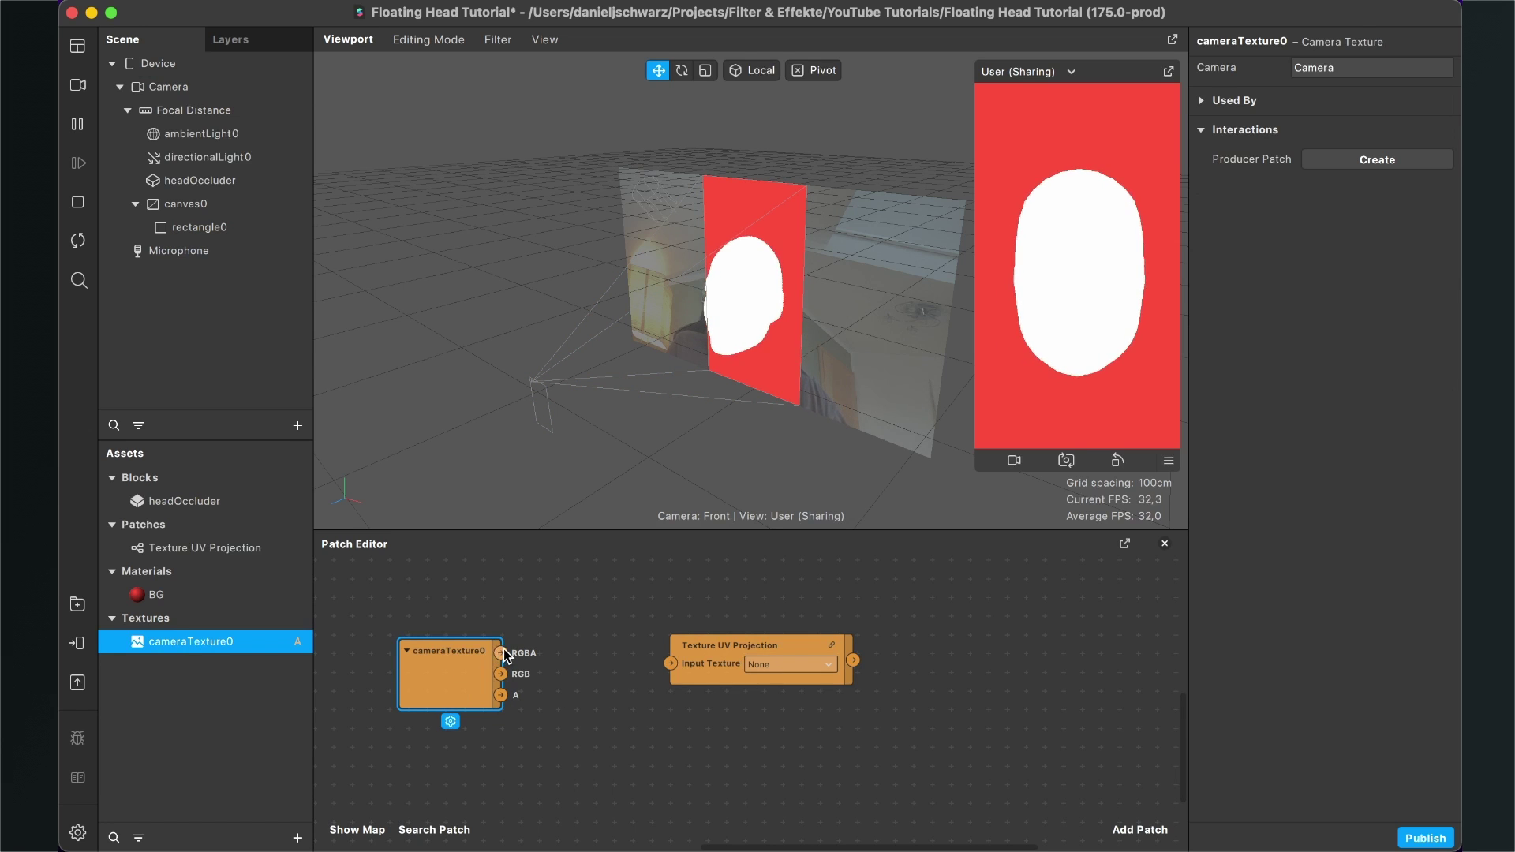
left_click_drag(503, 649, 669, 661)
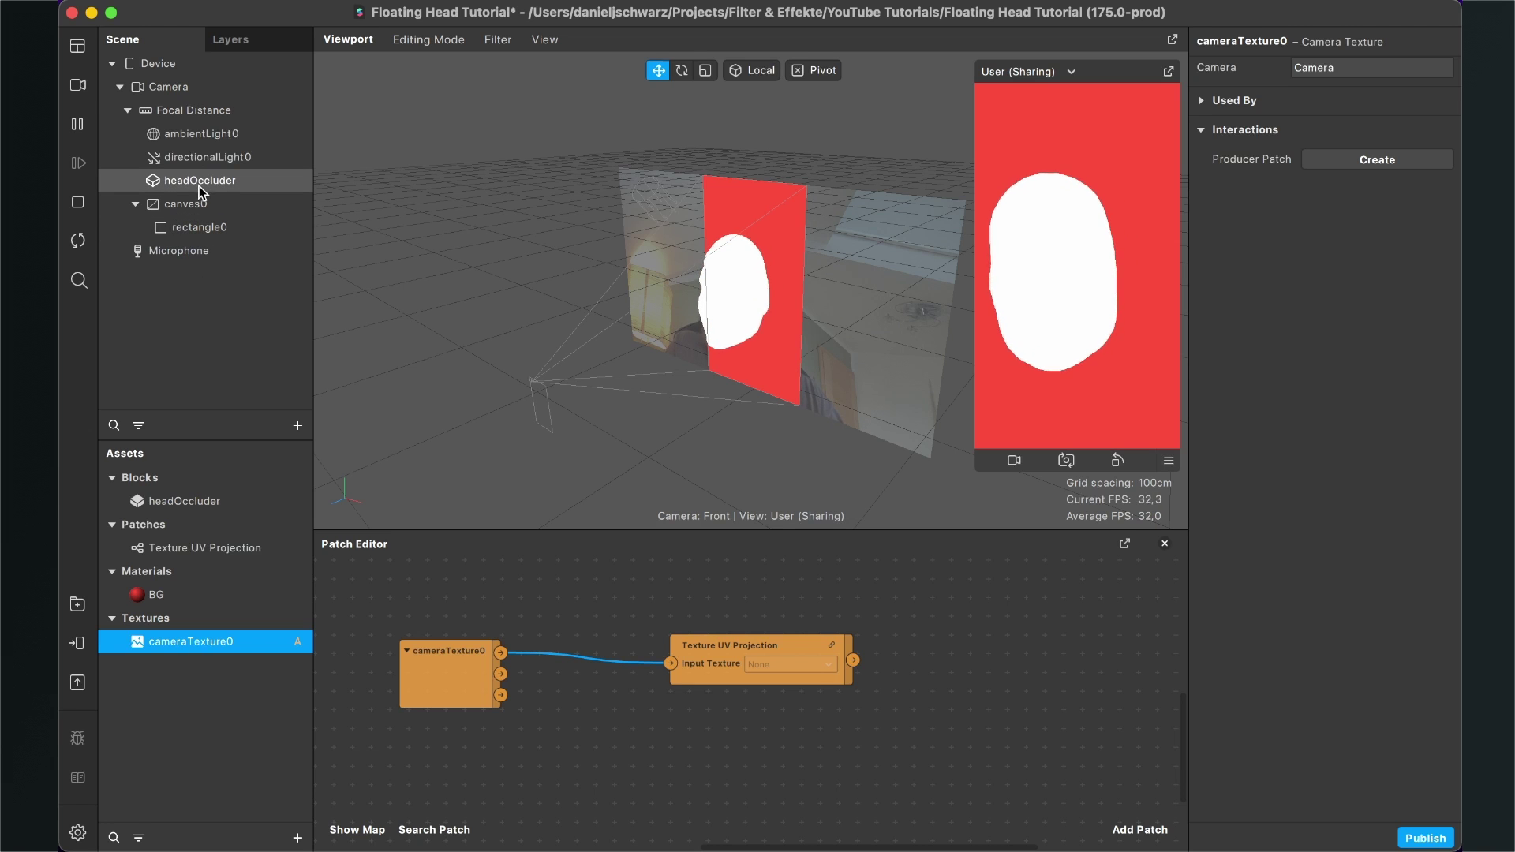
Step: Create a patch for headOccluder's Texture input and connect the Texture UV Projection output to it
left_click(197, 183)
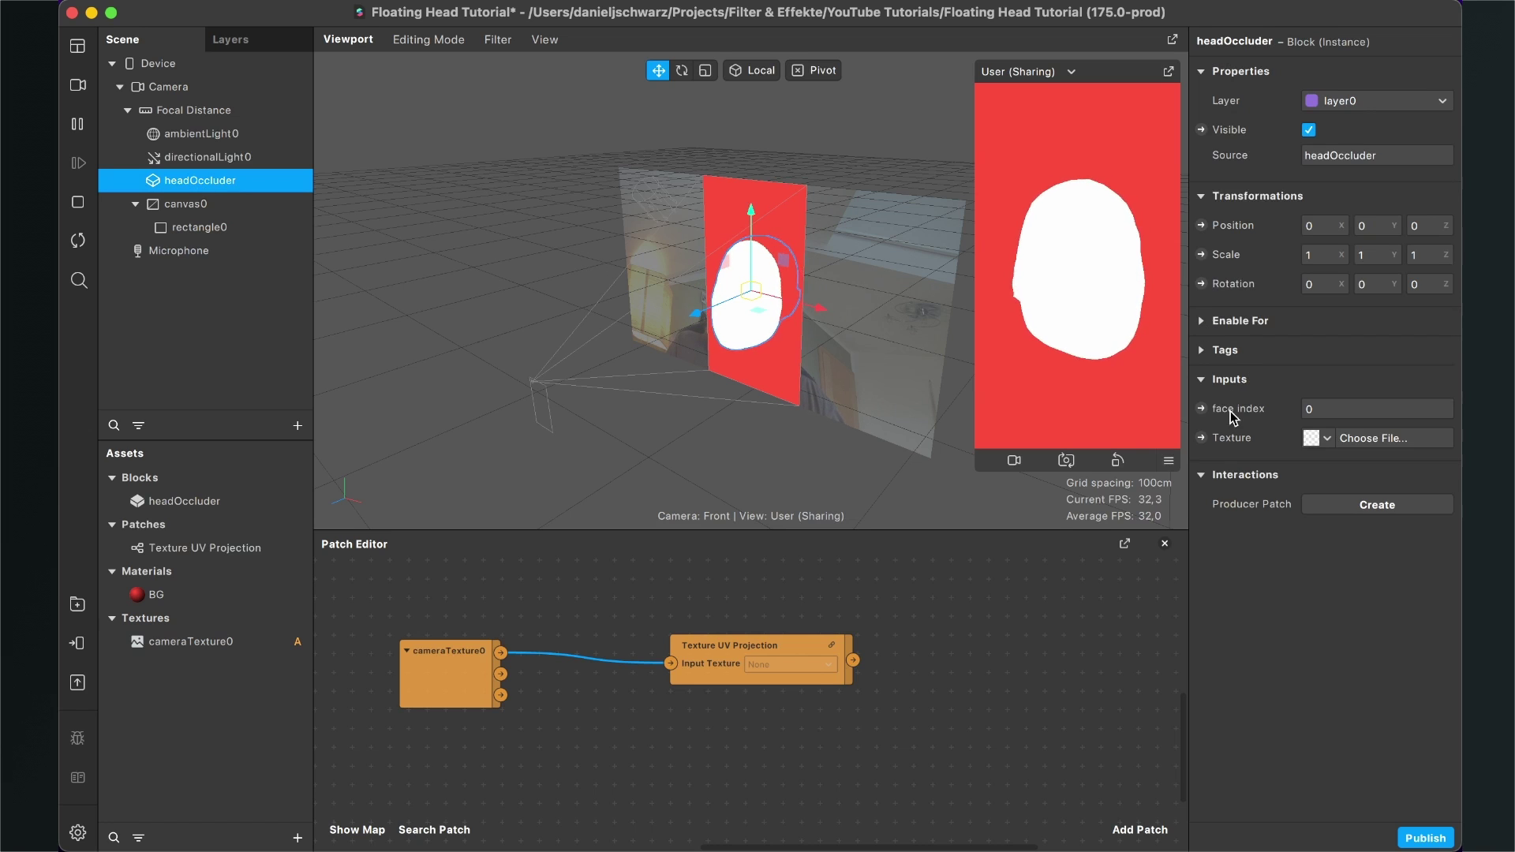
left_click(1202, 439)
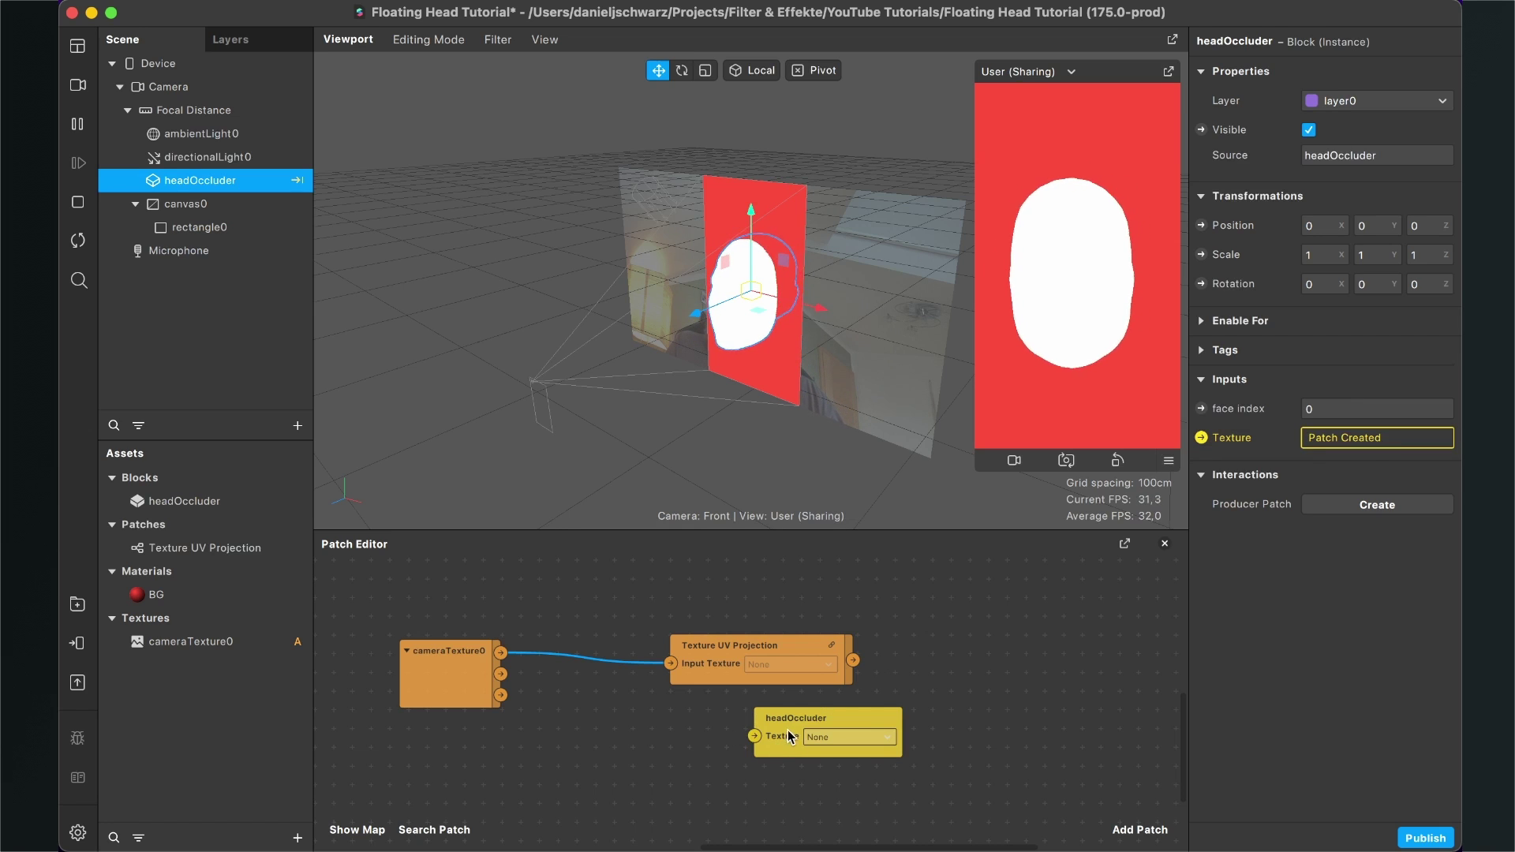
left_click_drag(788, 731, 991, 679)
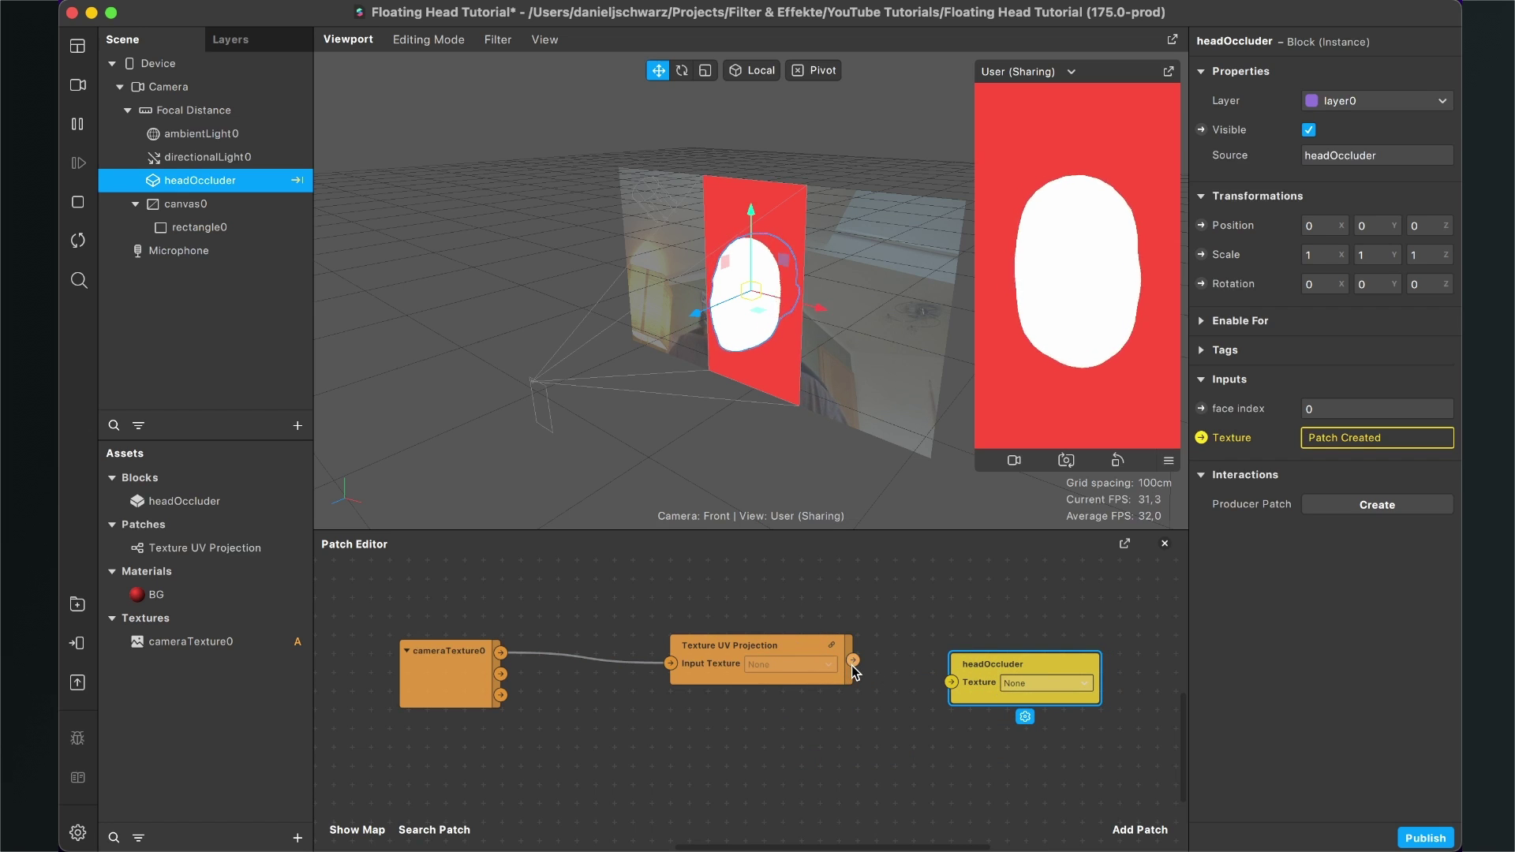
left_click_drag(853, 660, 951, 681)
left_click(984, 675)
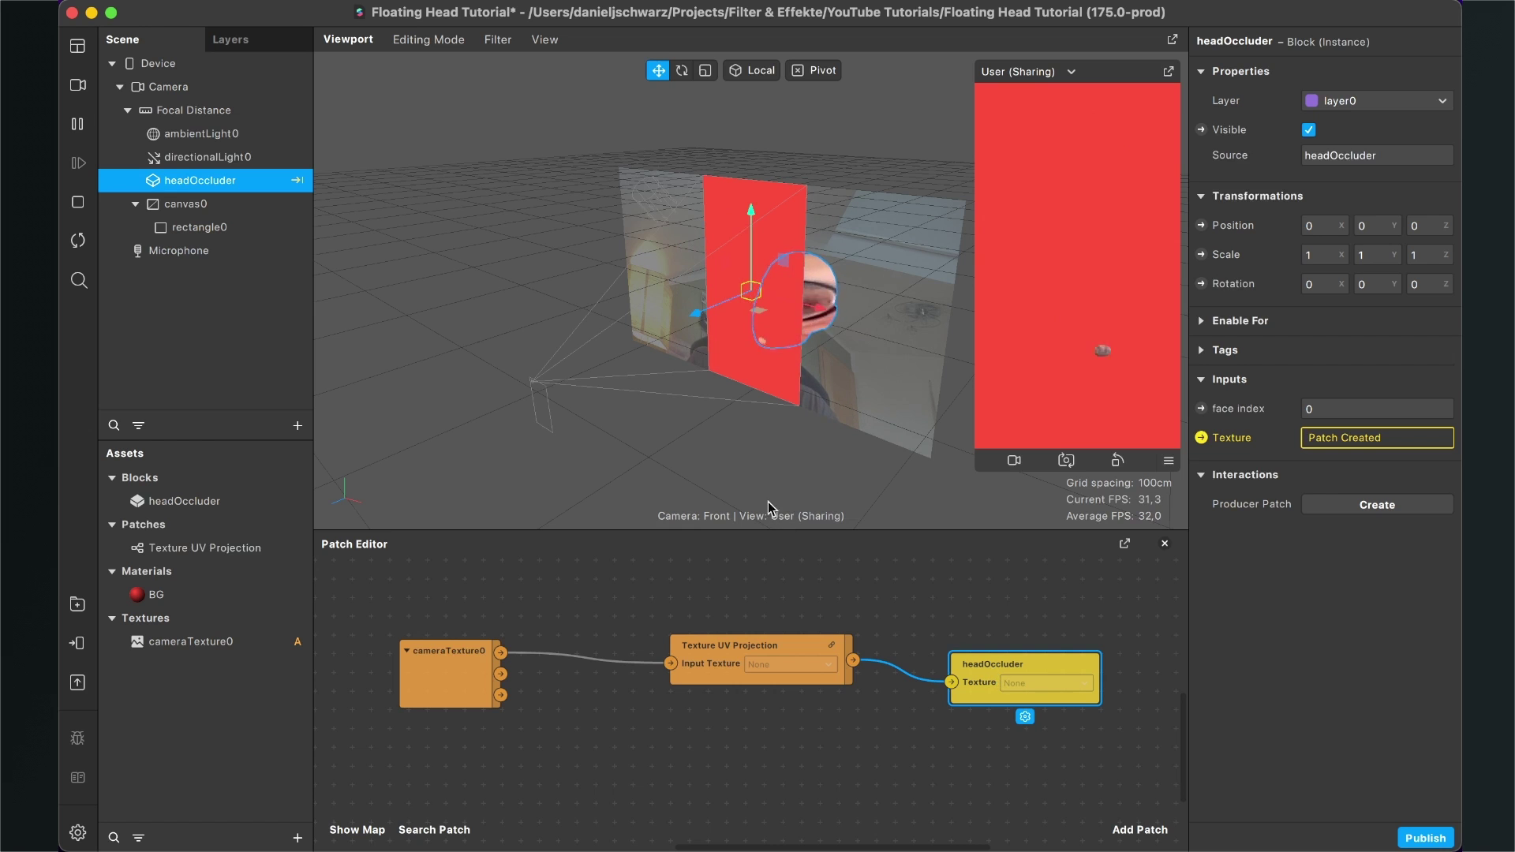
Step: Turn off Use Depth Test and Write to Depth in the BG material's advanced render options
mouse_move(771, 430)
left_mouse_down()
mouse_move(663, 406)
mouse_move(762, 409)
left_mouse_up()
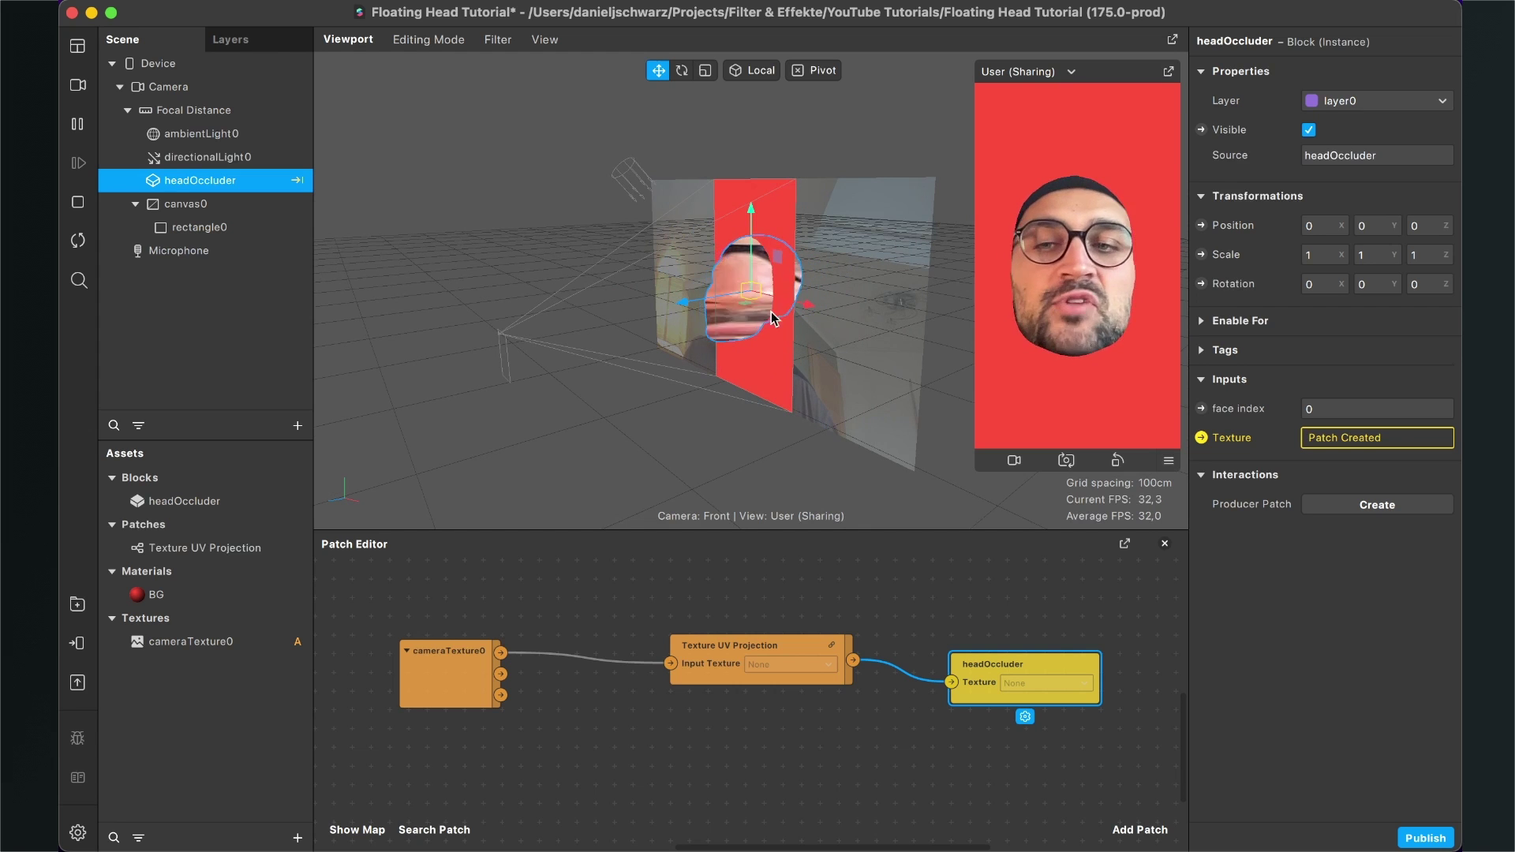
left_click(225, 594)
double_click(171, 599)
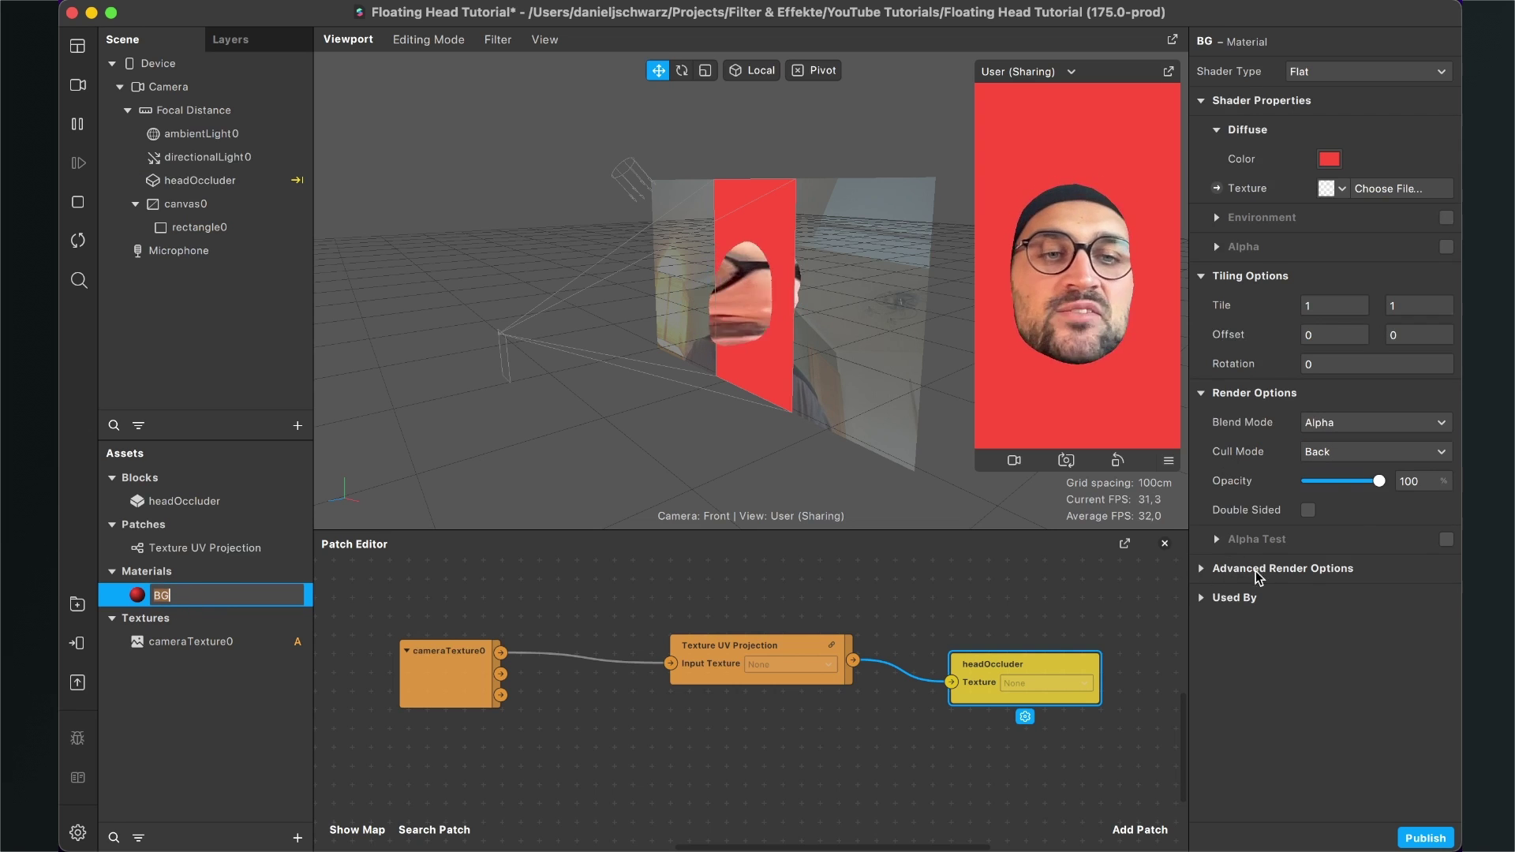
left_click(1205, 570)
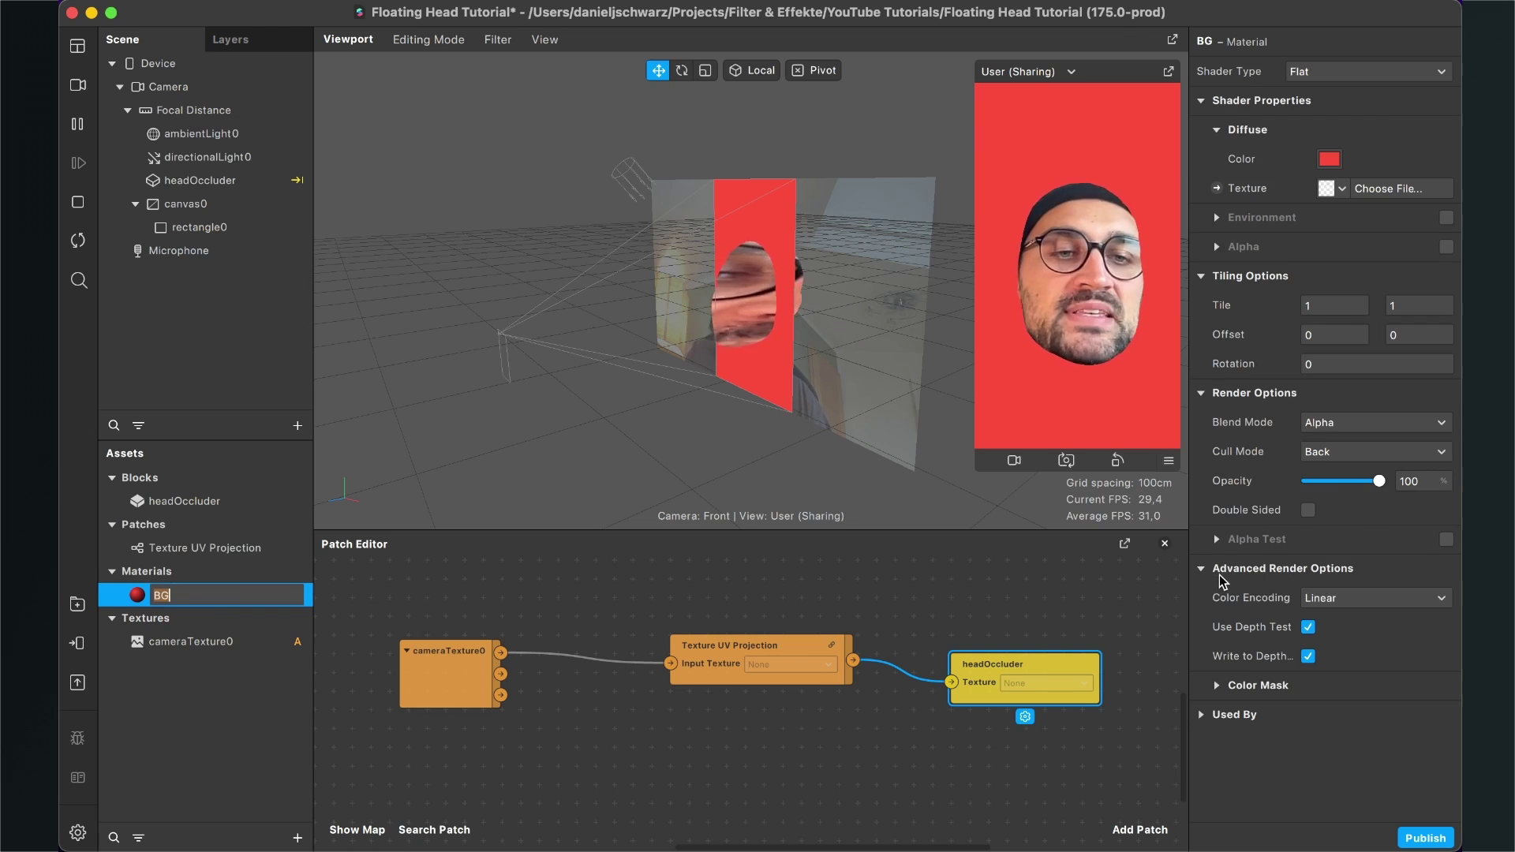
left_click(1312, 628)
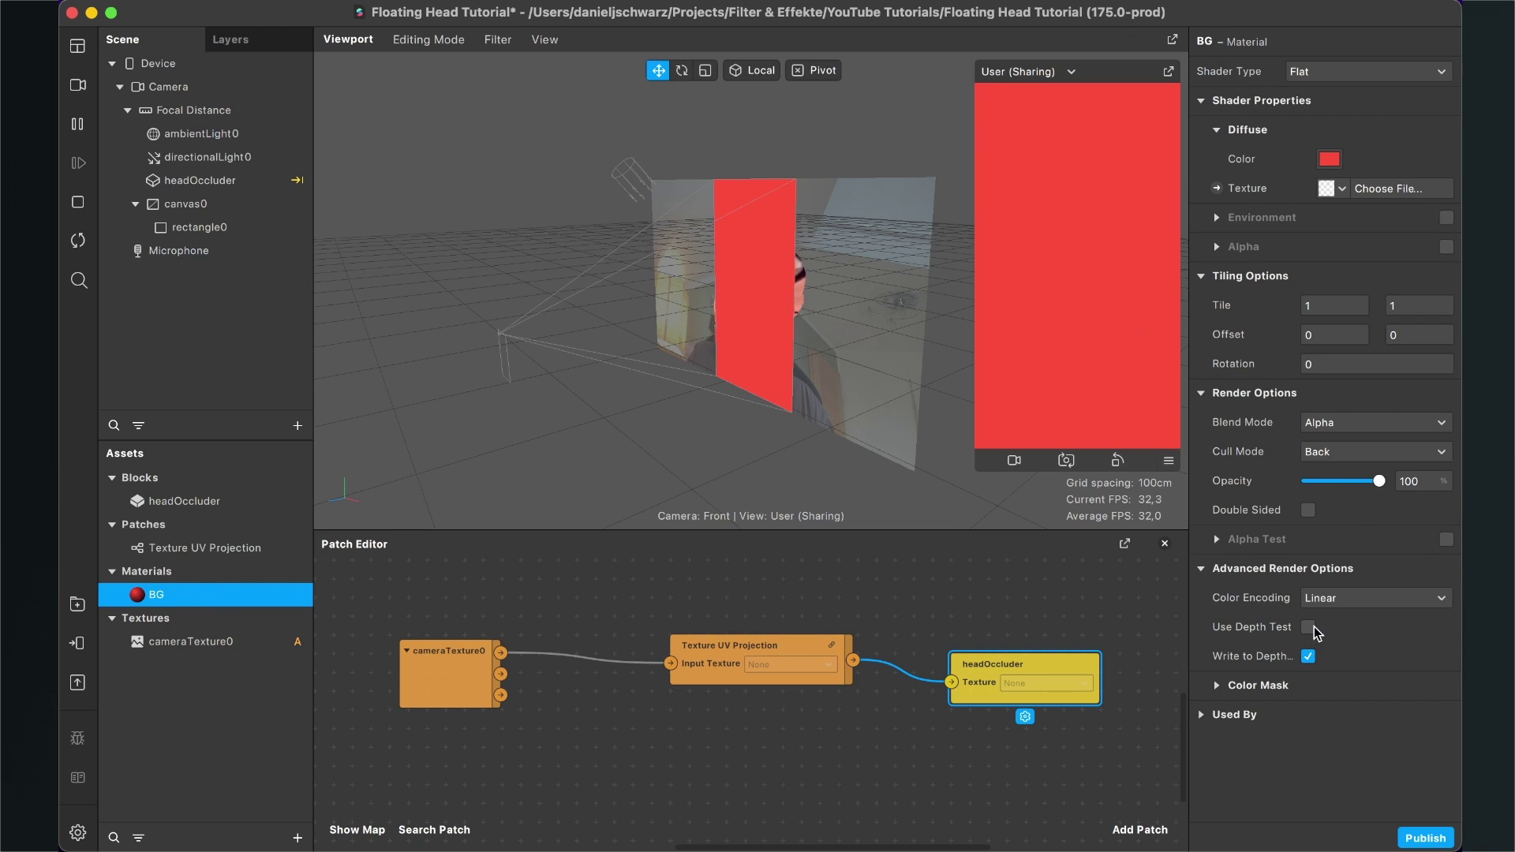
left_click(1308, 657)
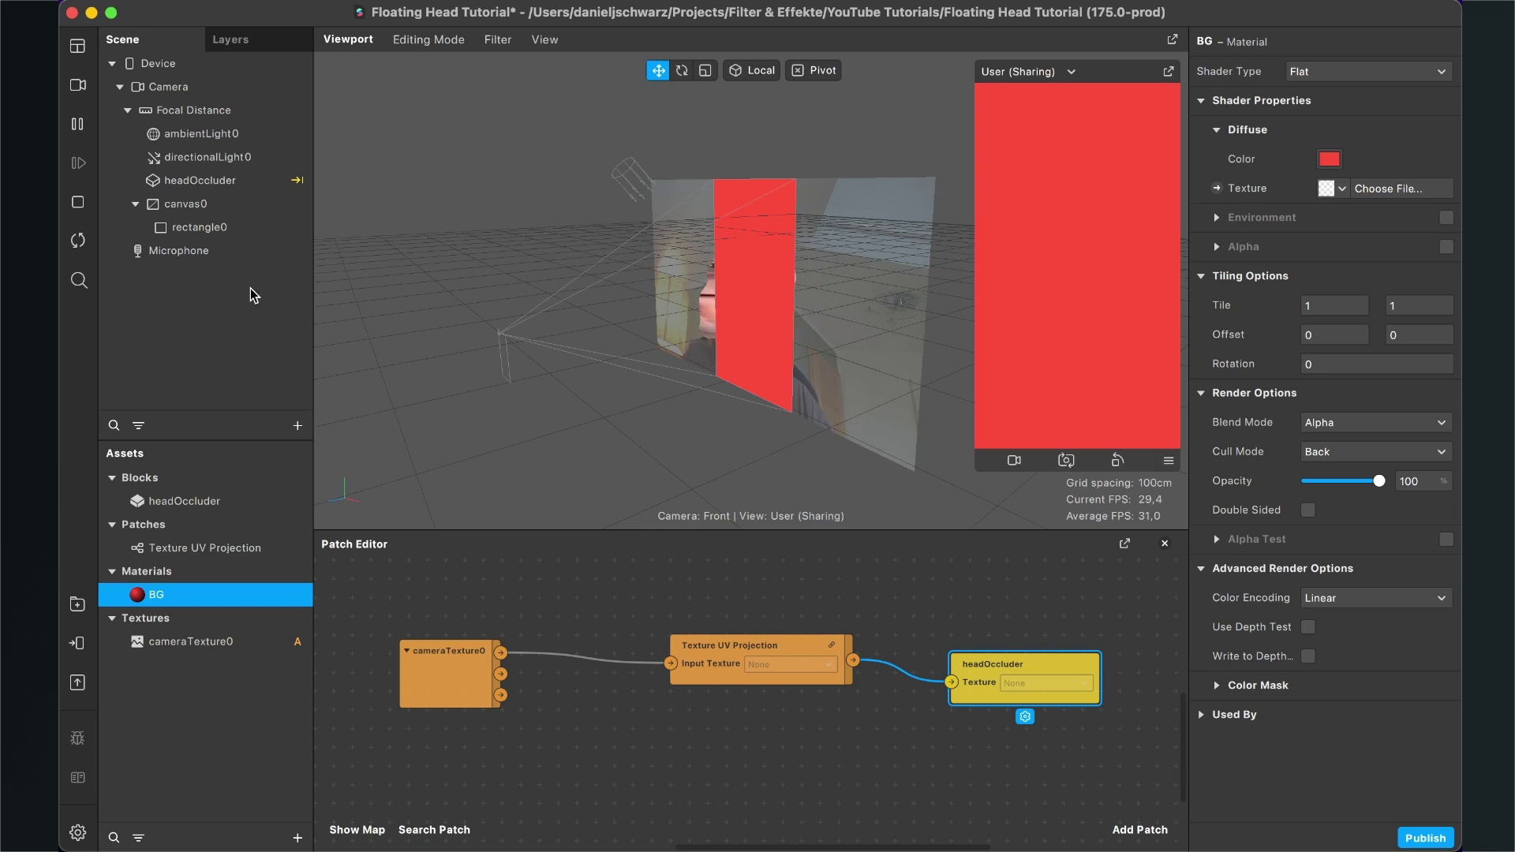
Step: Collapse canvas0 and move headOccluder below it in the scene hierarchy
left_click(135, 203)
left_click(190, 181)
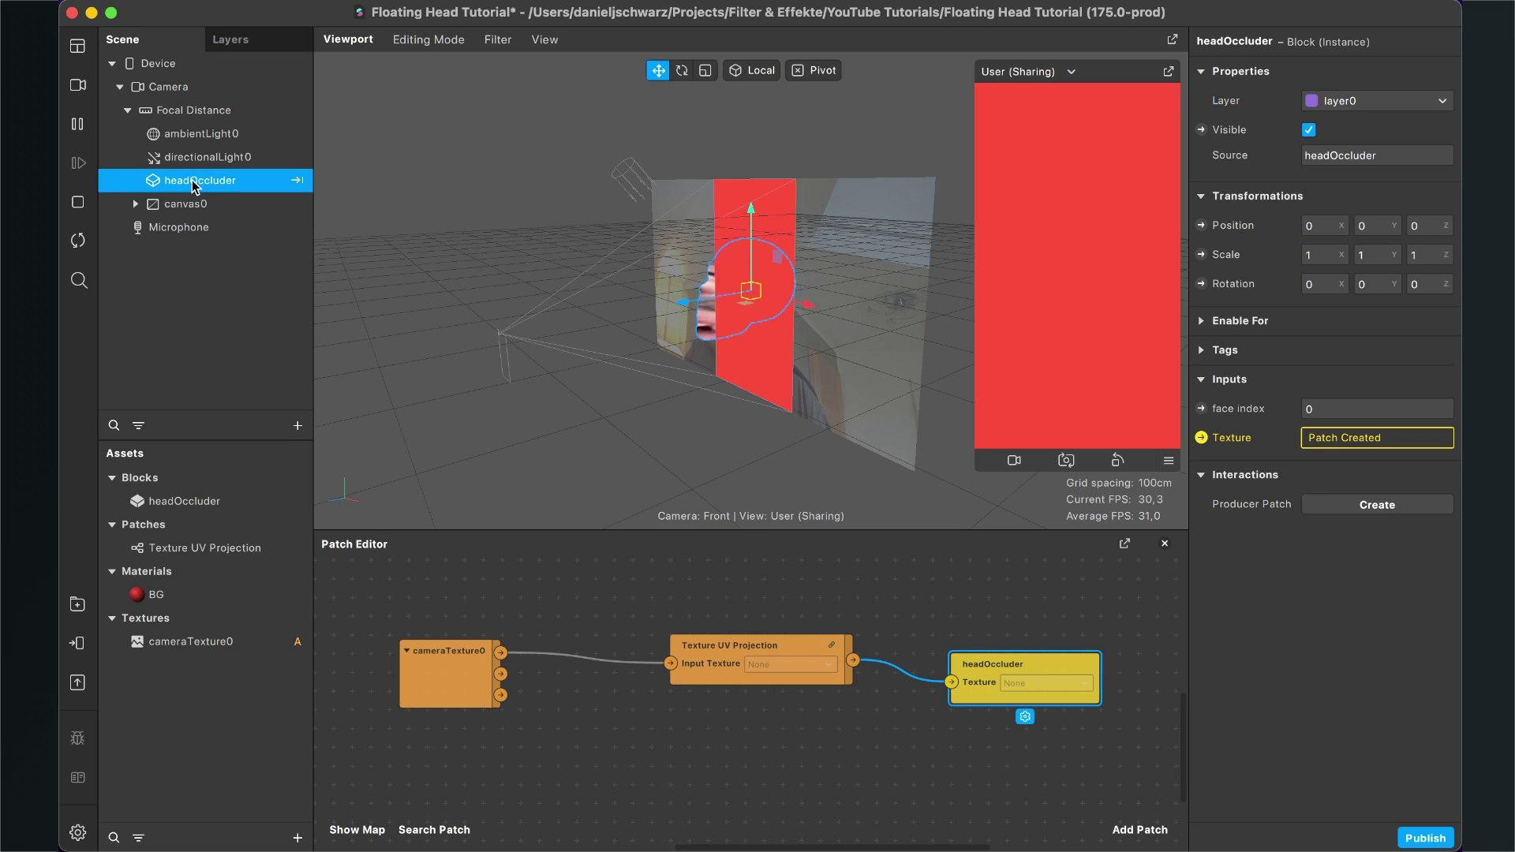
left_click_drag(196, 183, 192, 218)
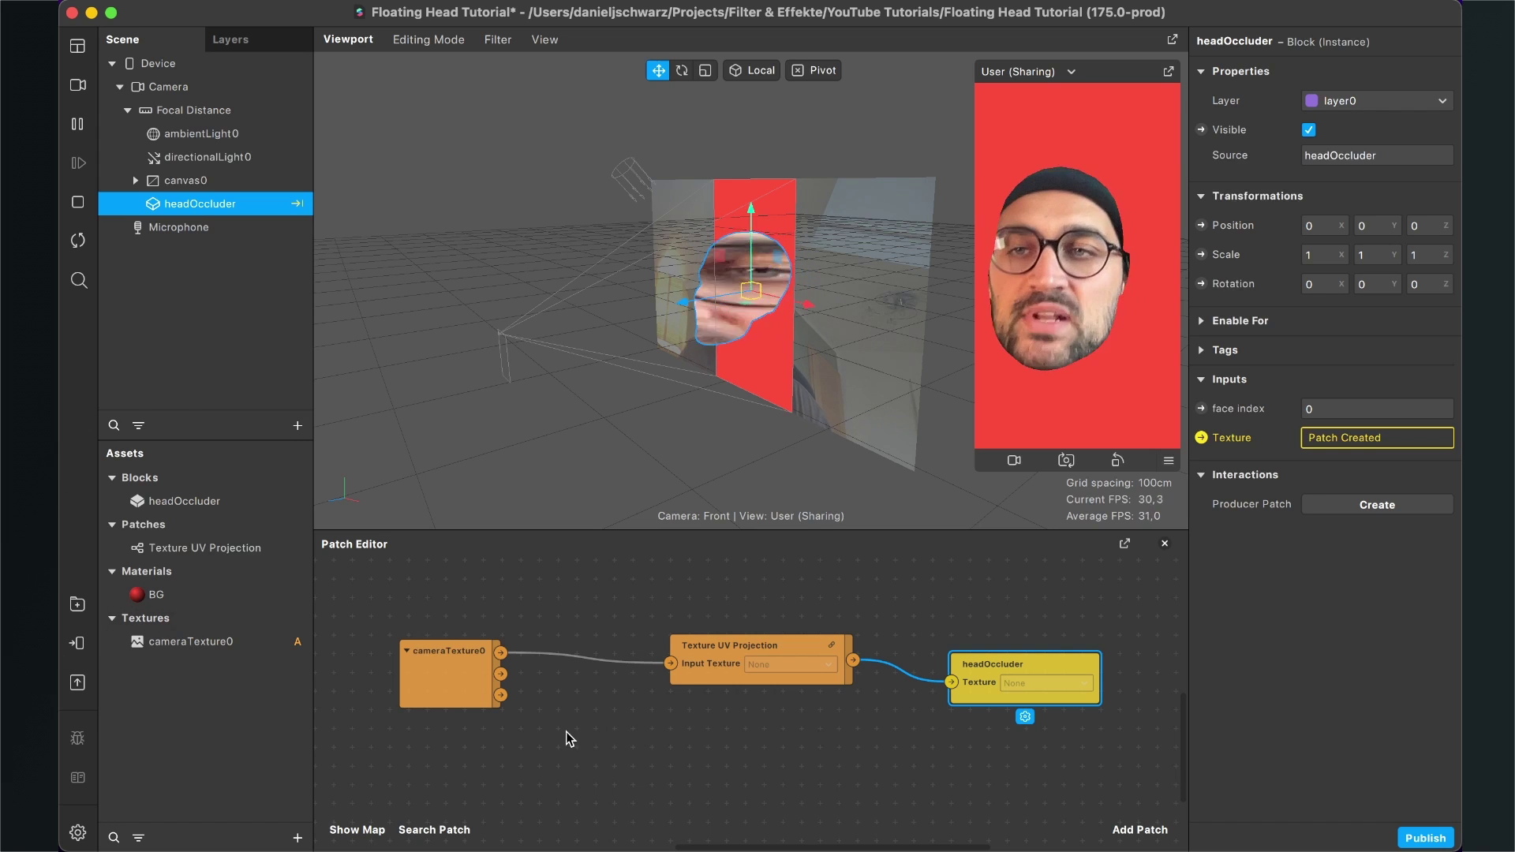
left_click(238, 341)
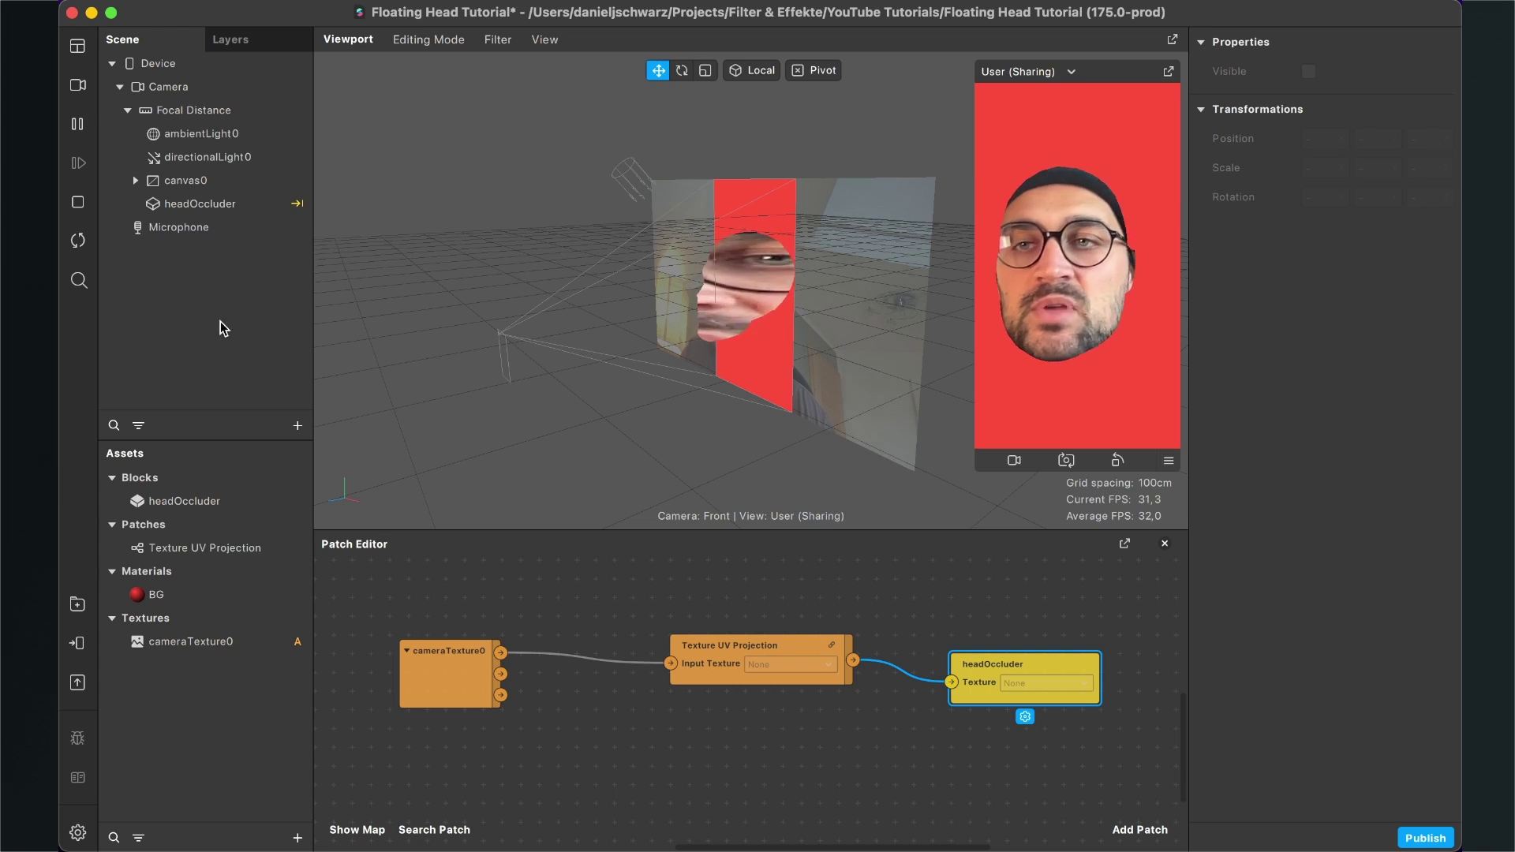
Step: Add a Person segmentation to the Camera and place its segmentationMaskTexture0 in the patch graph below cameraTexture0
left_click(201, 88)
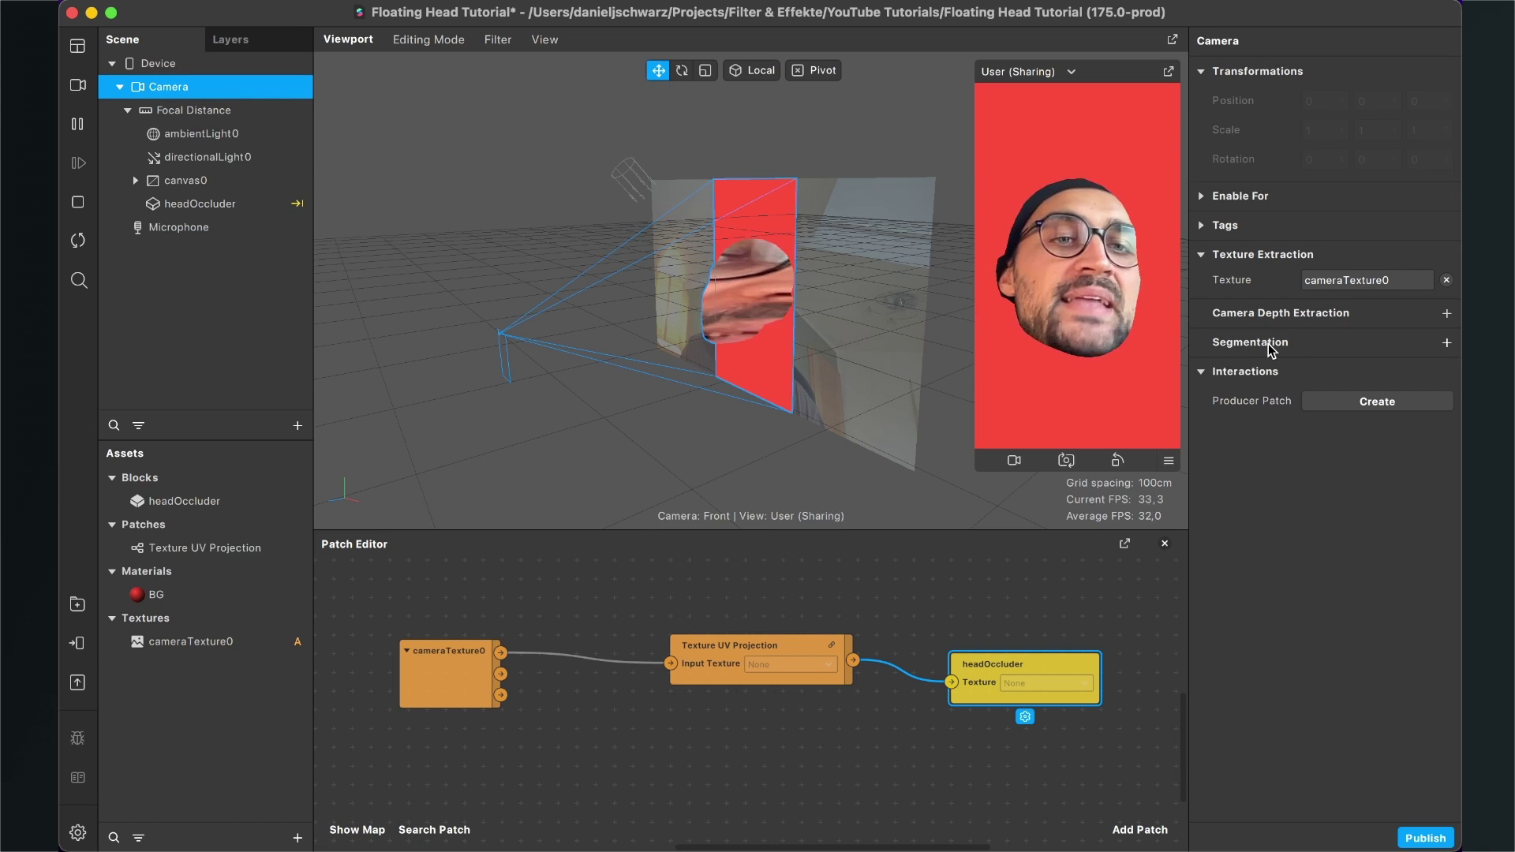
left_click(1447, 343)
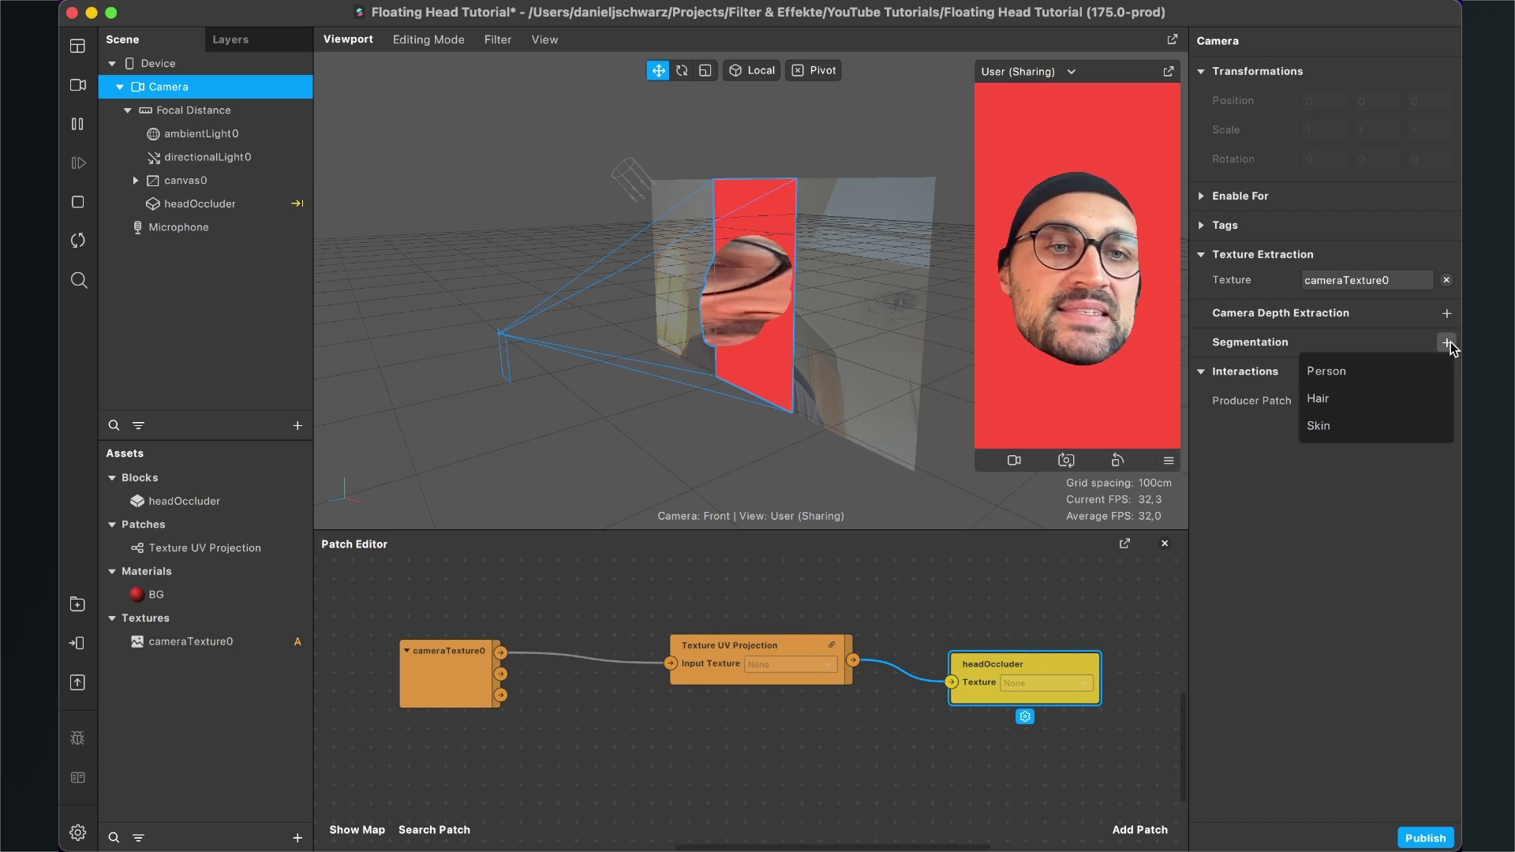
left_click(1368, 372)
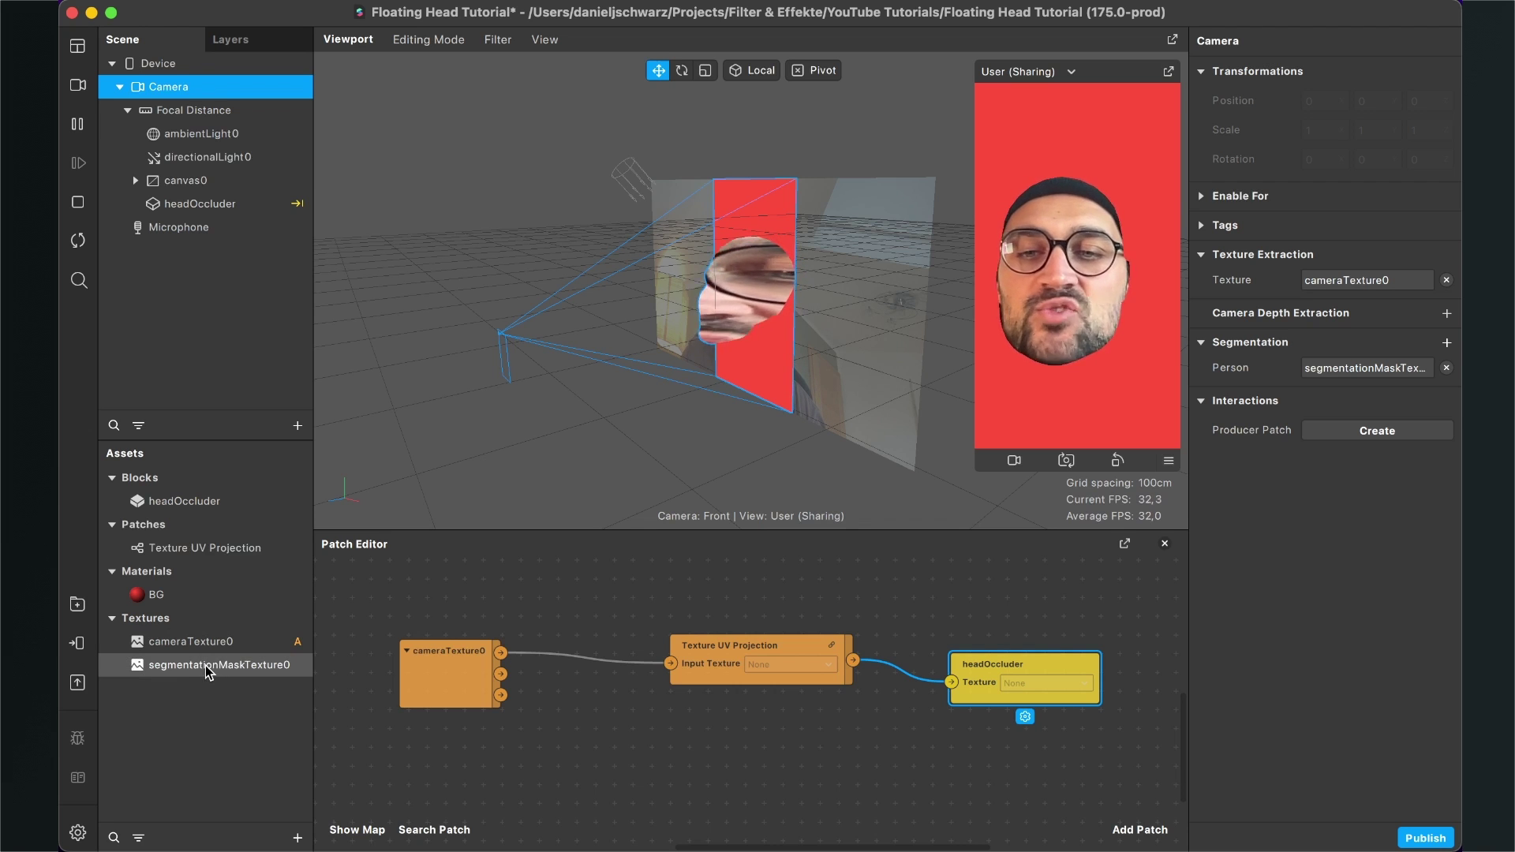
left_click_drag(210, 669, 448, 774)
scroll(568, 773, "down", 3)
scroll(569, 774, "left", 3)
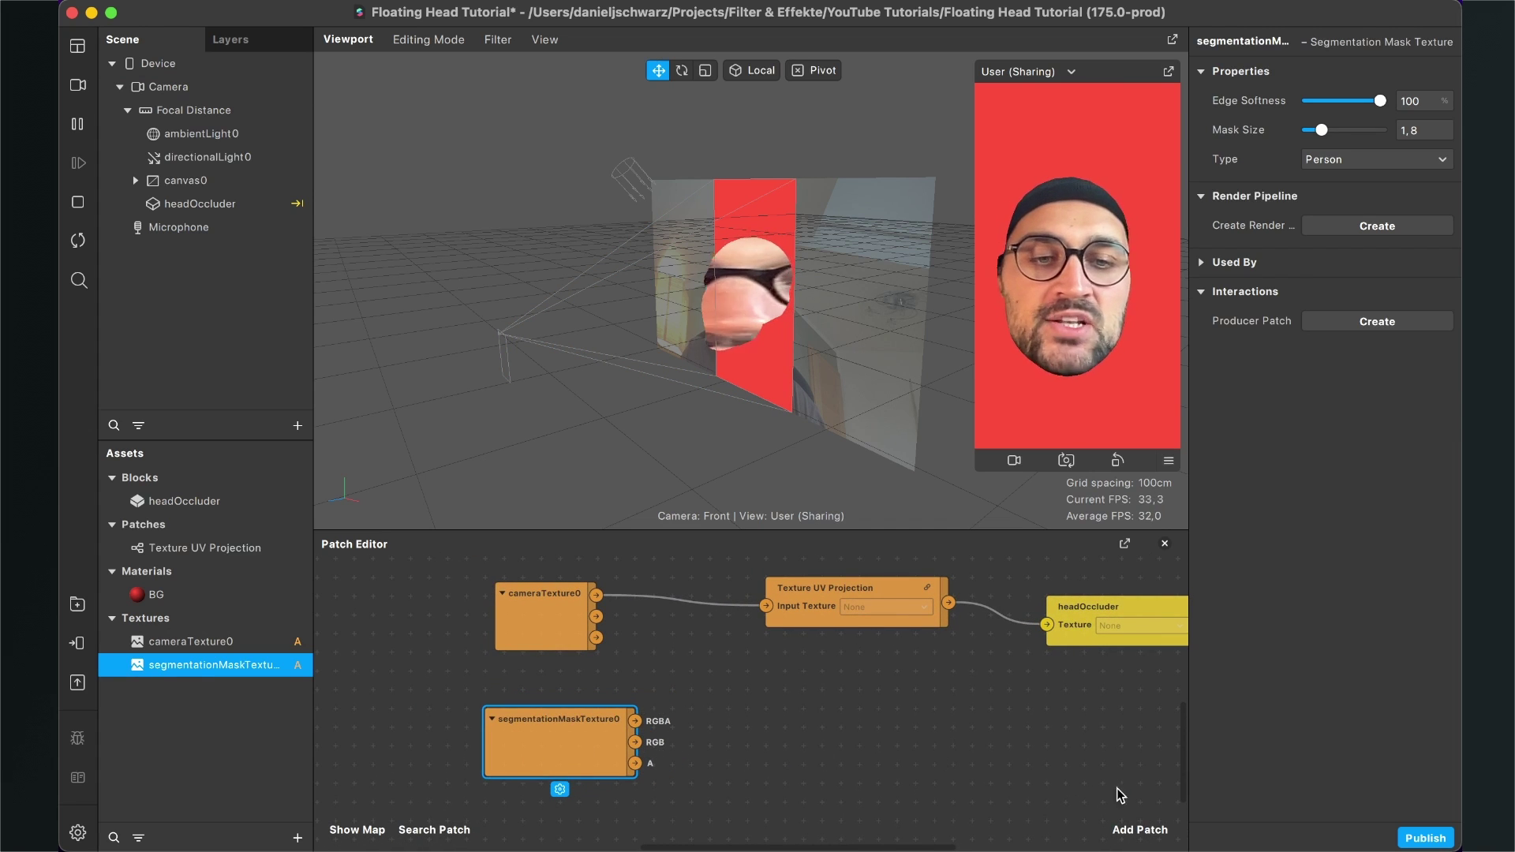
Step: Add a Mix patch and arrange it beside the segmentationMaskTexture0 patch, leaving space between them for connections
left_click(1140, 830)
type("mix")
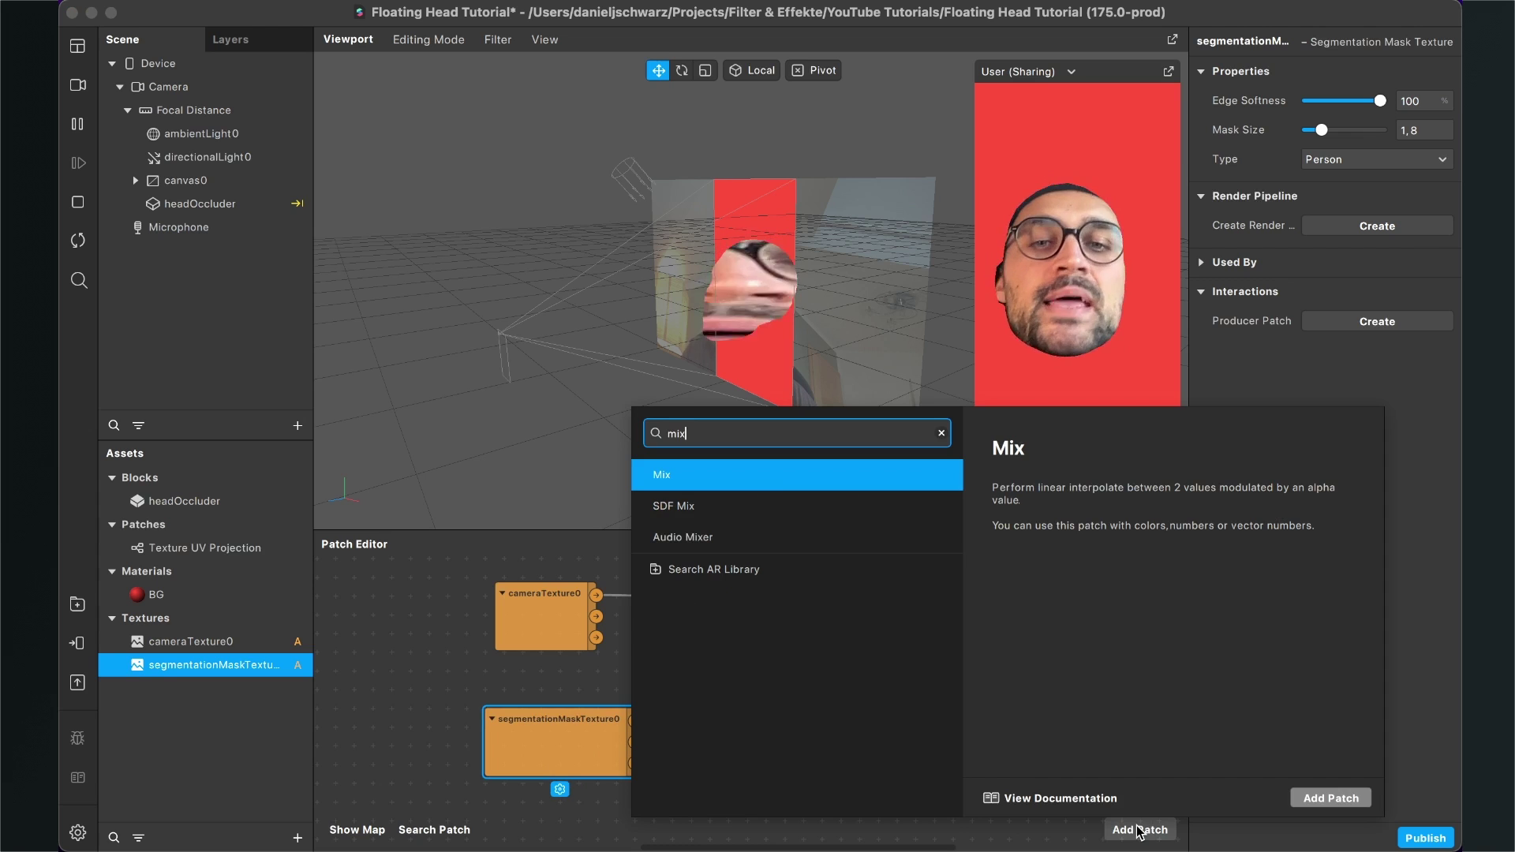
key("Return")
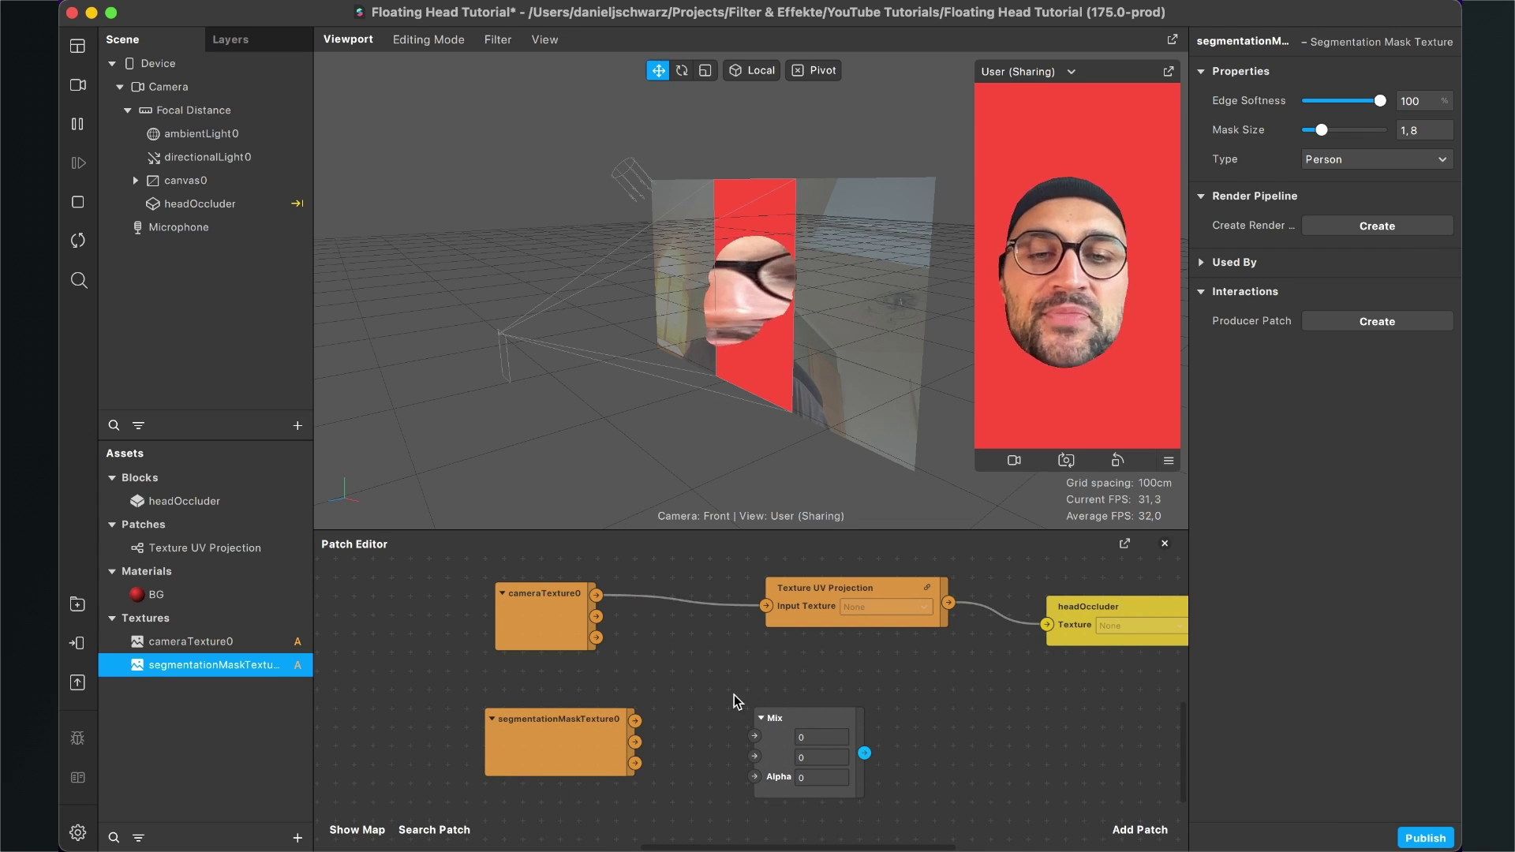
left_click_drag(772, 719, 706, 682)
left_click_drag(593, 745, 519, 751)
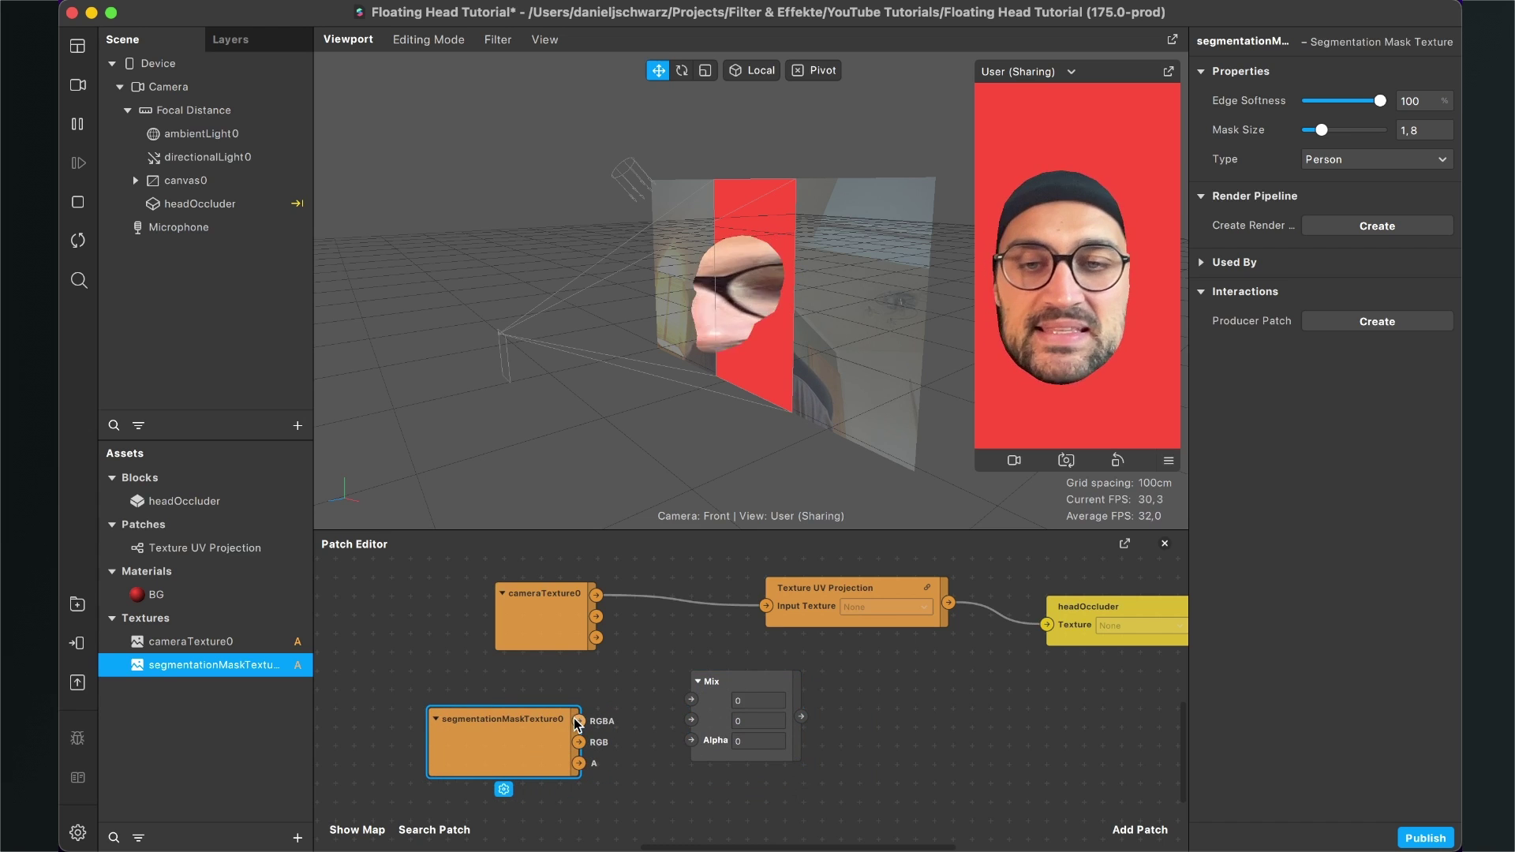
Step: Connect the mask's RGBA, camera's RGBA and mask's alpha to Mix's first, second and Alpha inputs, and Mix's output to Texture UV Projection's Input Texture
left_click_drag(576, 719, 692, 700)
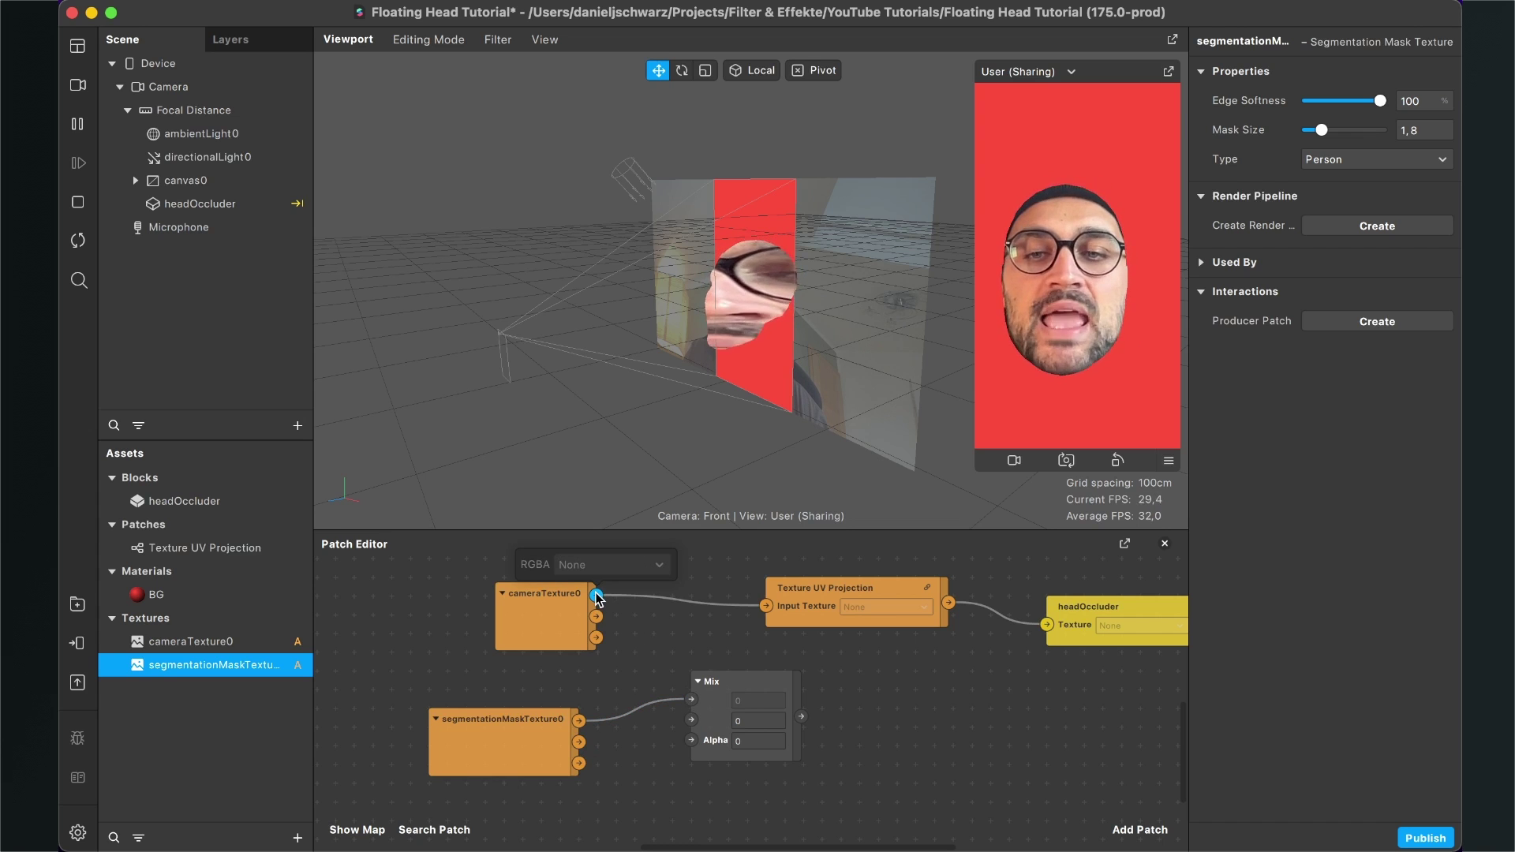
left_click_drag(598, 597, 692, 720)
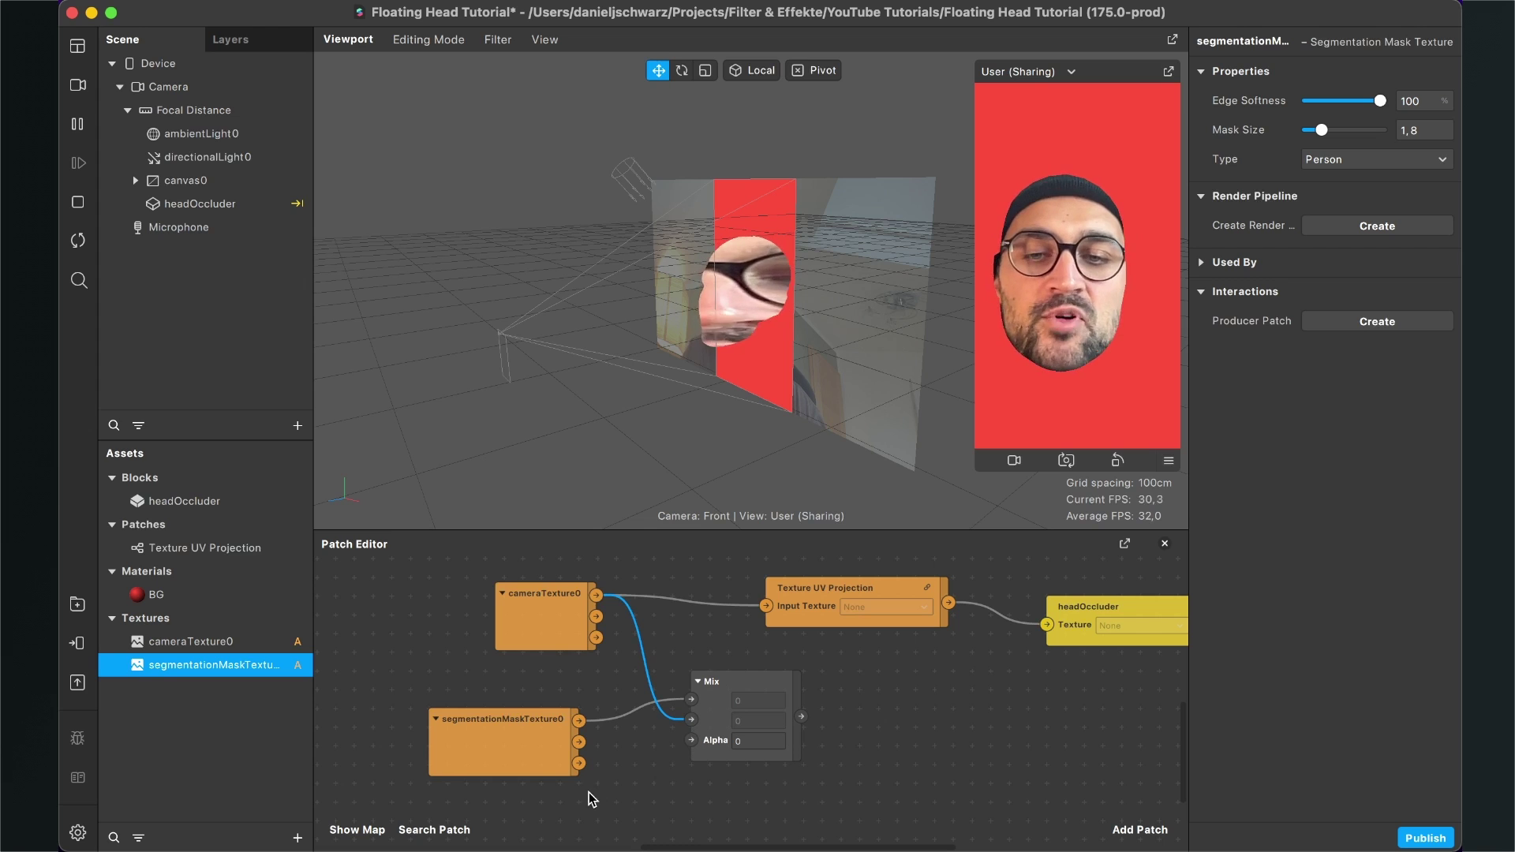
left_click(535, 772)
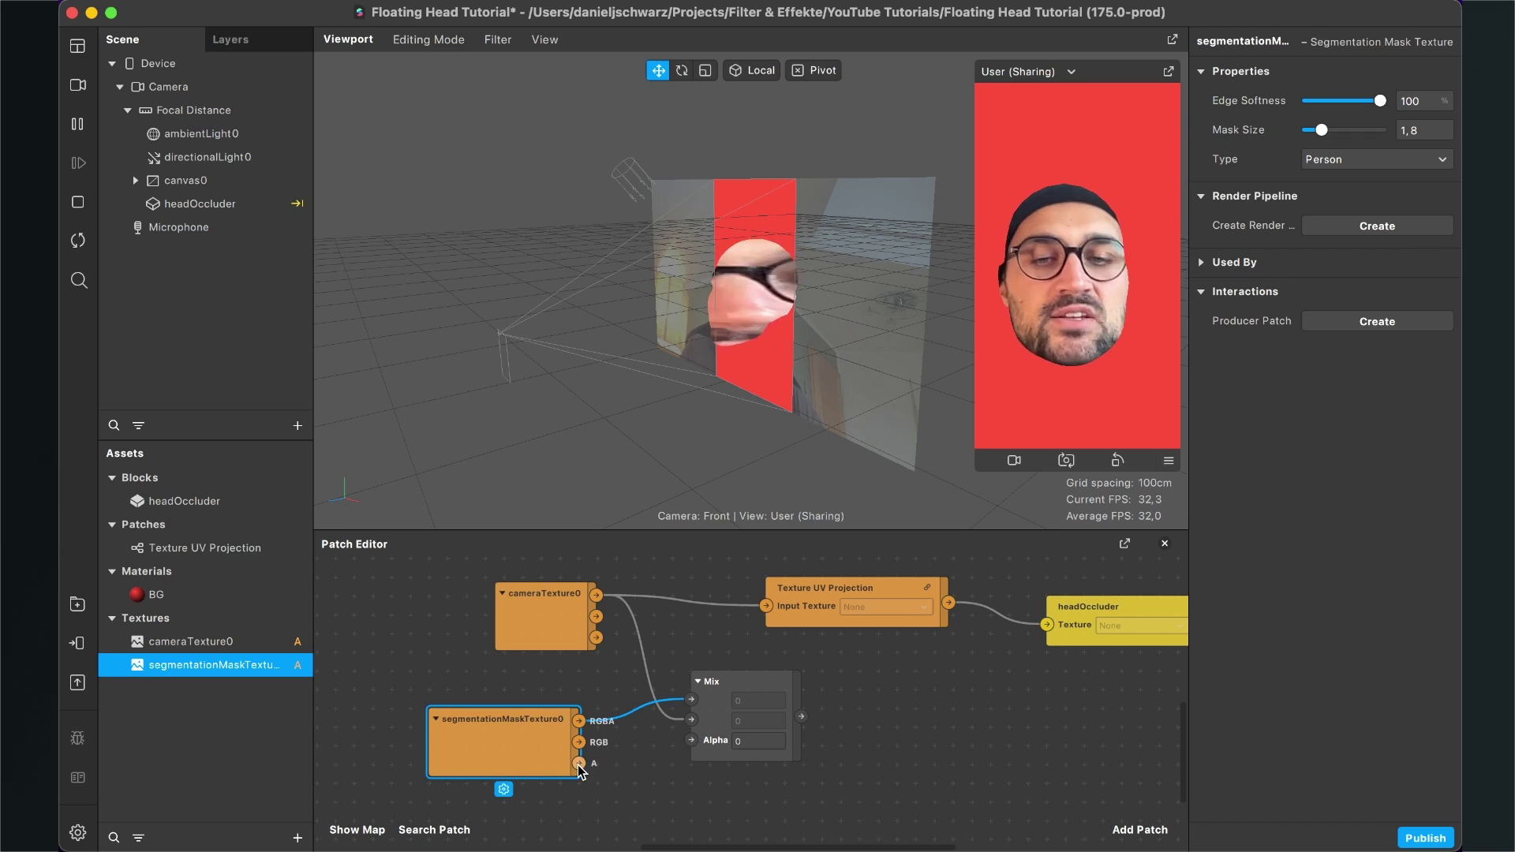
left_click_drag(579, 764, 691, 742)
left_click_drag(742, 690, 768, 610)
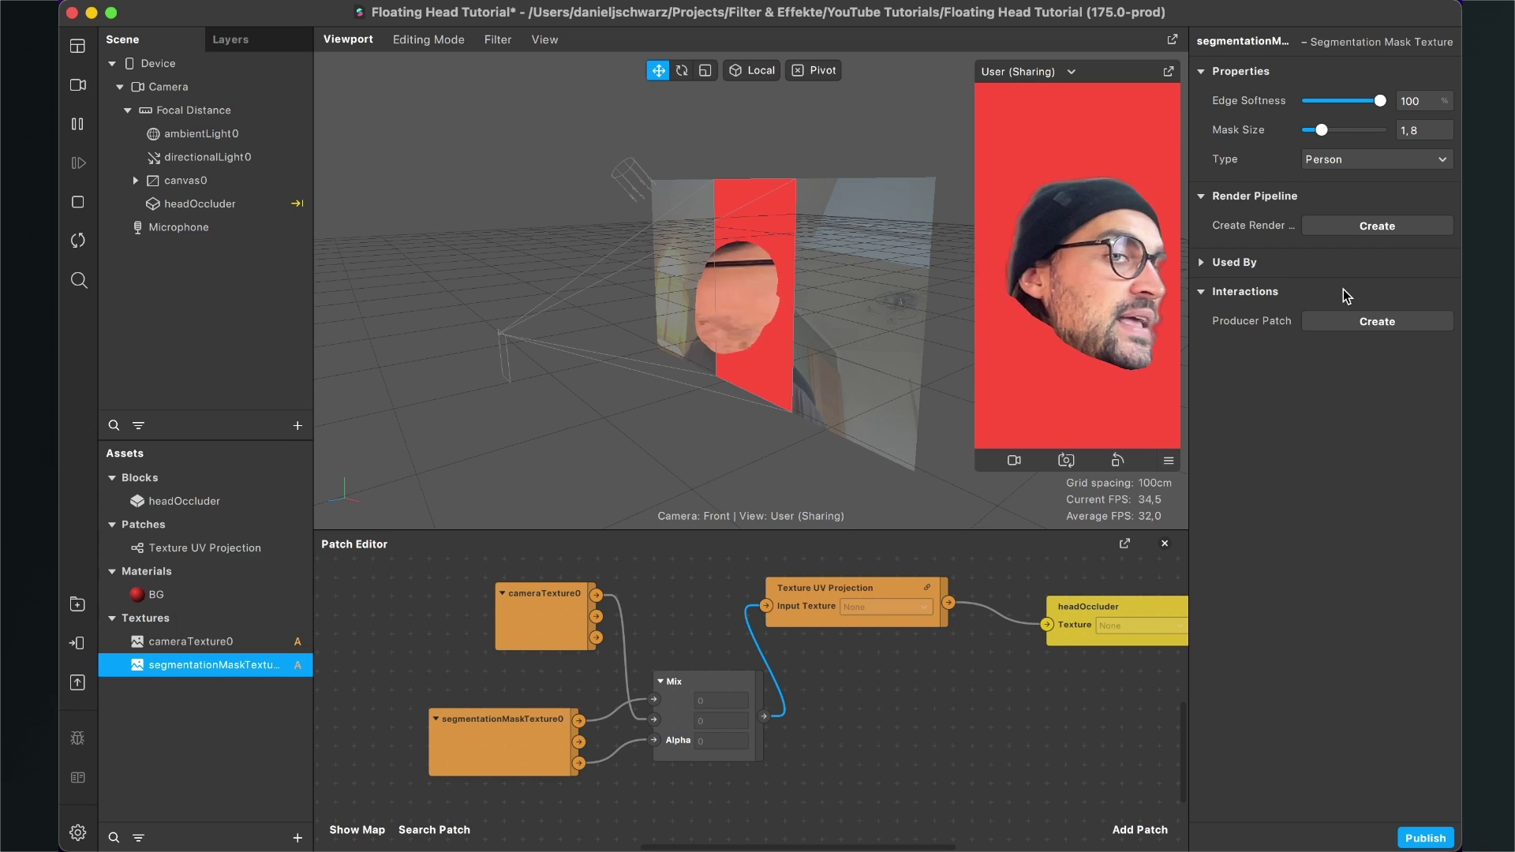
Step: Set the segmentation mask texture's Edge Softness to 100% and its Mask Size to 1,5
left_click_drag(1354, 108, 1437, 106)
mouse_move(1321, 129)
left_mouse_down()
mouse_move(1369, 130)
mouse_move(1323, 135)
left_mouse_up()
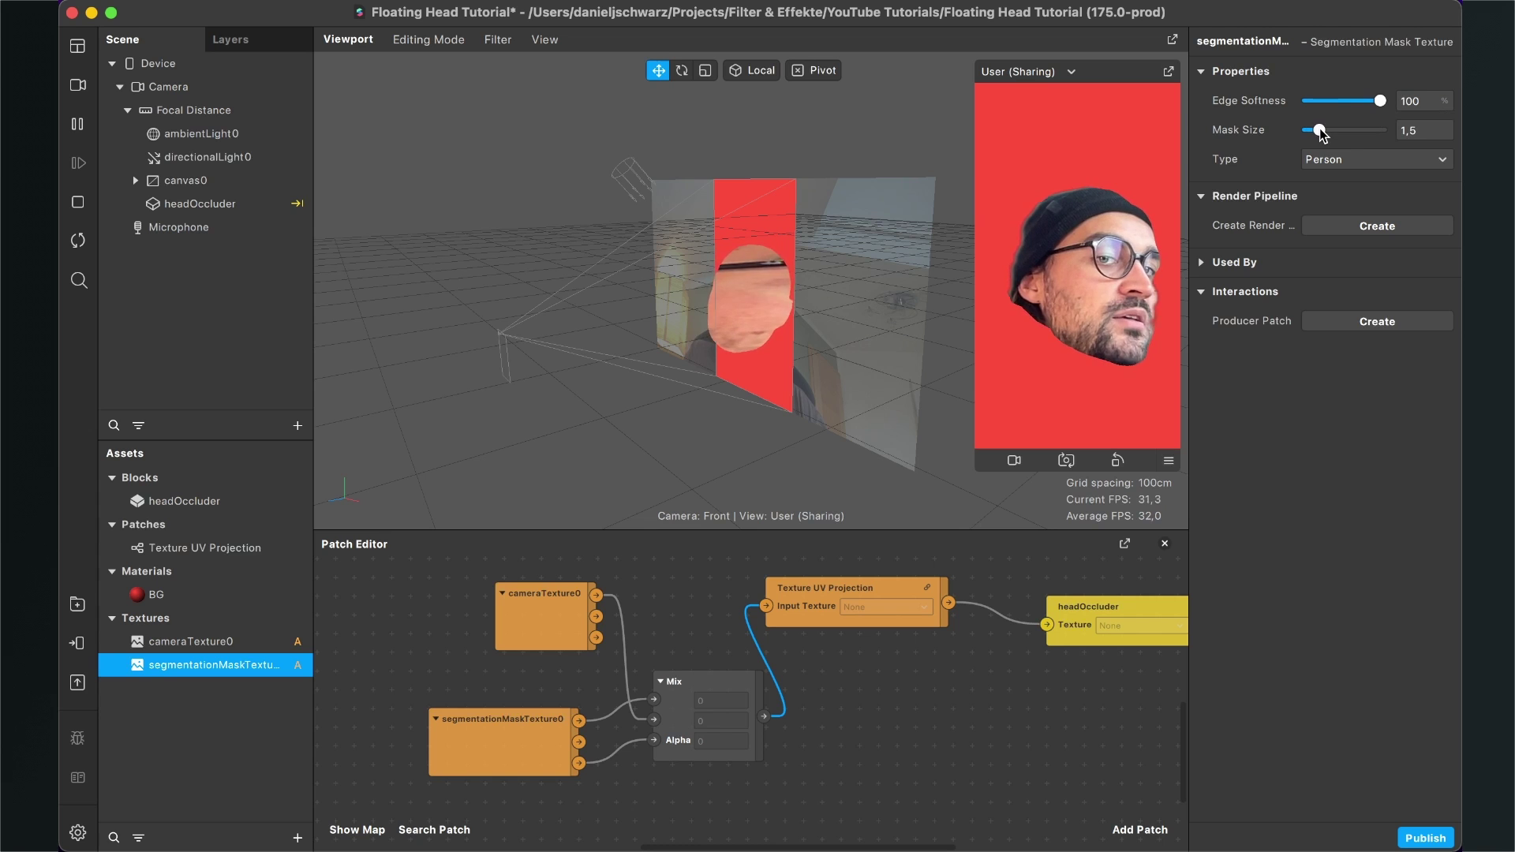